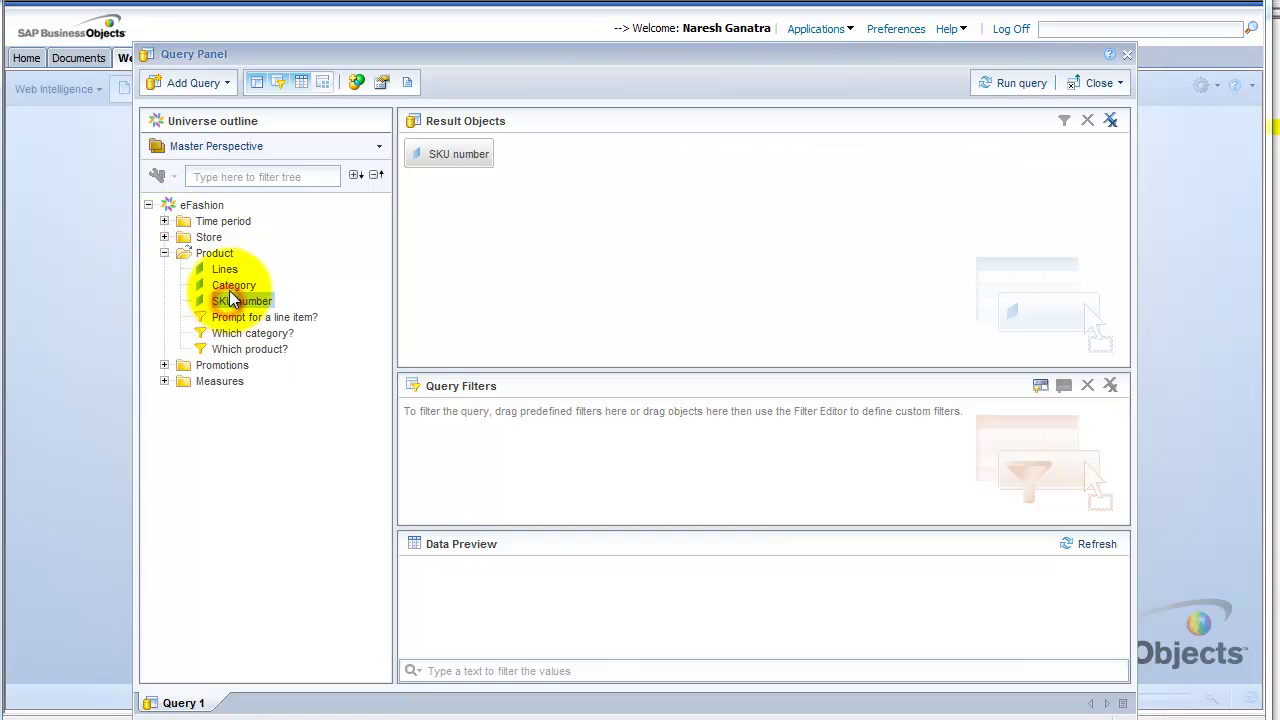
Step: Add the Sales revenue measure from the Measures folder to the query's result objects
{"action": "left_click", "coordinate": [165, 382]}
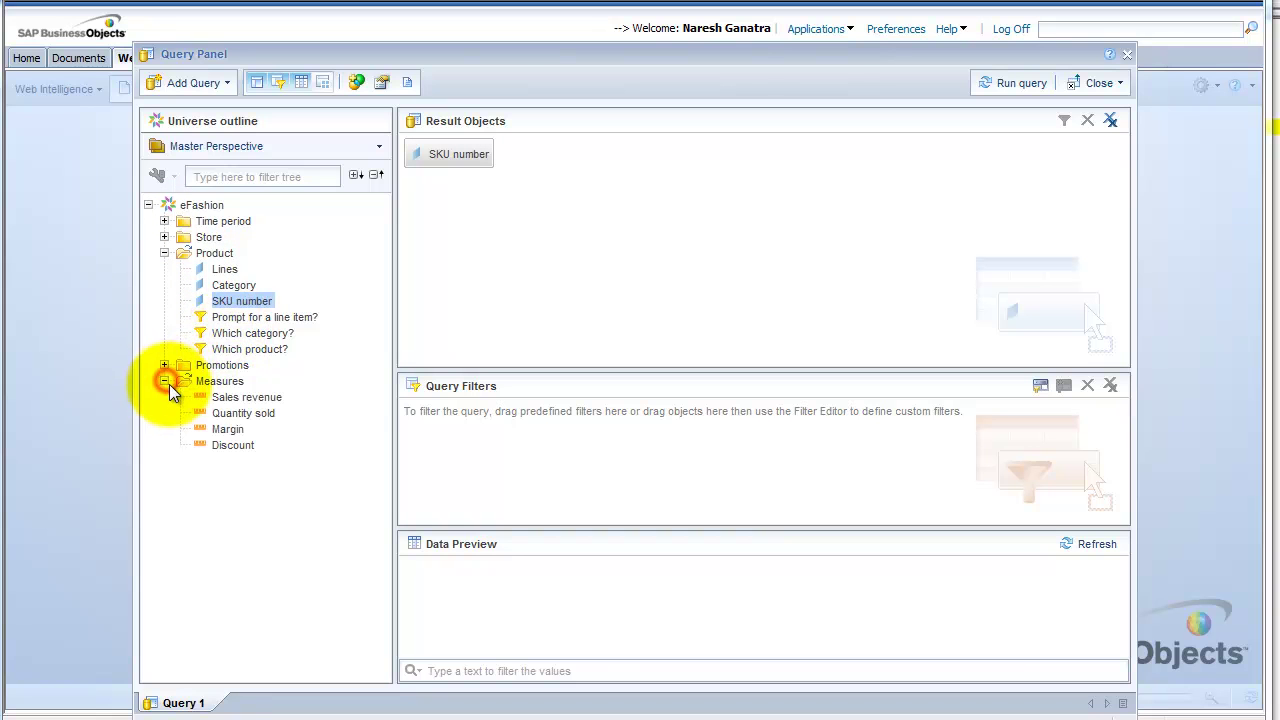
{"action": "double_click", "coordinate": [239, 398]}
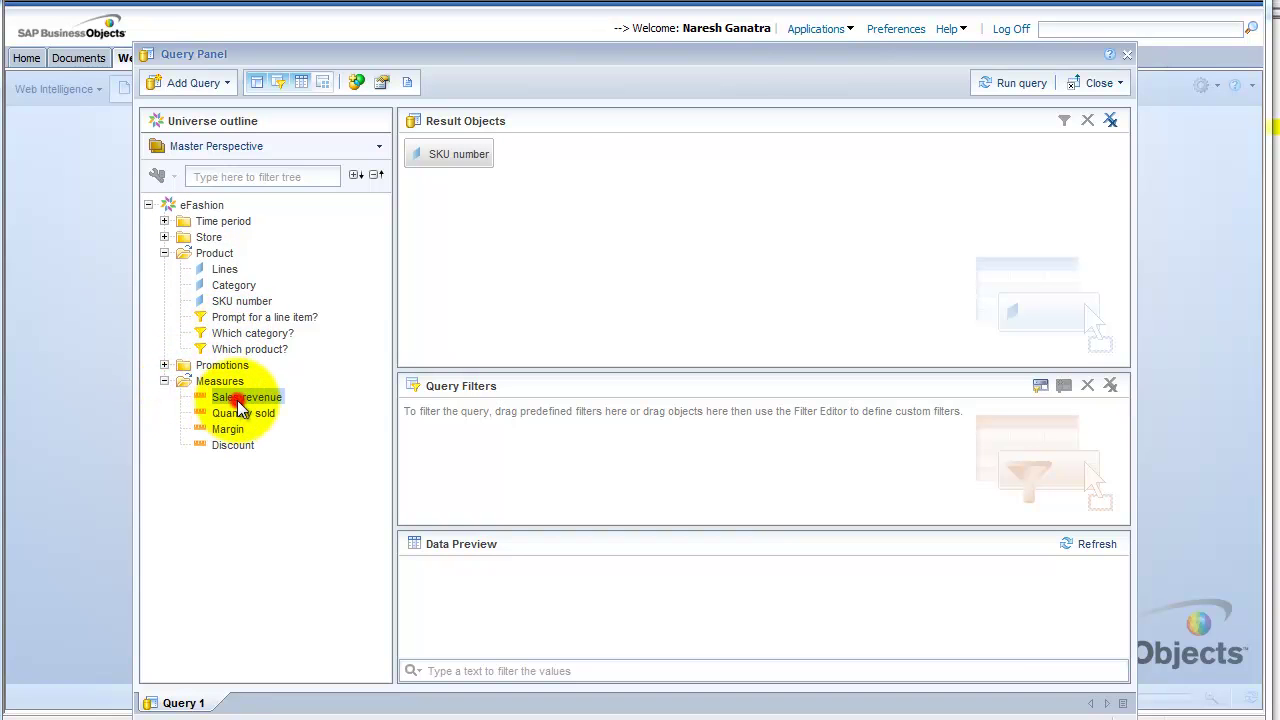
Step: Rename Query 1 to Revenue and run the query
{"action": "left_click", "coordinate": [185, 702]}
{"action": "type", "text": "revenue"}
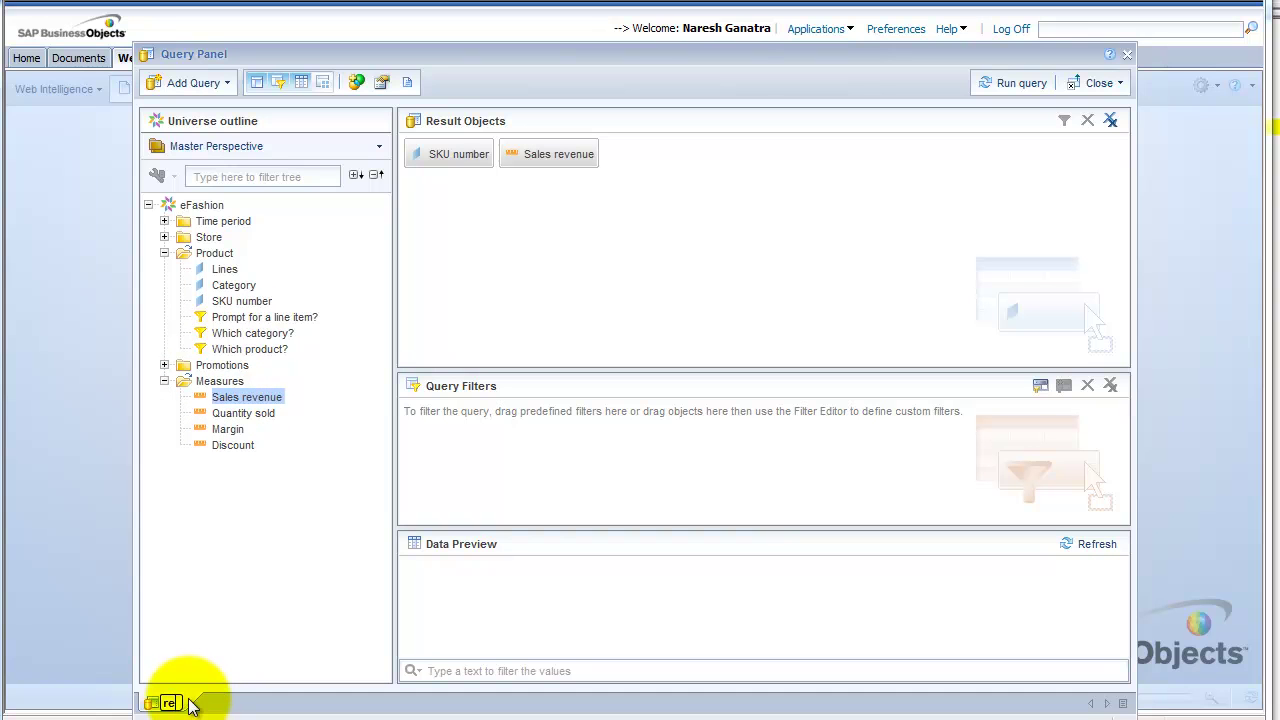
{"action": "key", "text": "BackSpace"}
{"action": "key", "text": "BackSpace"}
{"action": "key", "text": "BackSpace"}
{"action": "key", "text": "BackSpace"}
{"action": "key", "text": "BackSpace"}
{"action": "key", "text": "BackSpace"}
{"action": "key", "text": "BackSpace"}
{"action": "type", "text": "Revenue"}
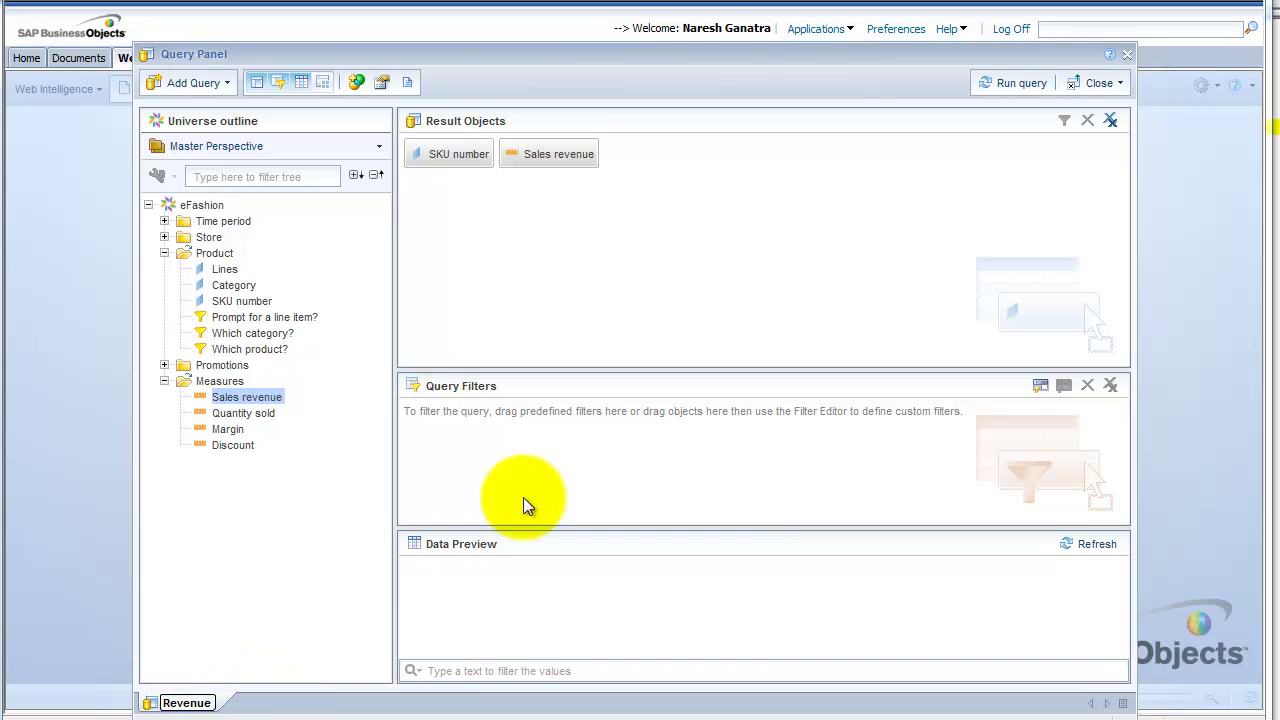
{"action": "left_click", "coordinate": [924, 212]}
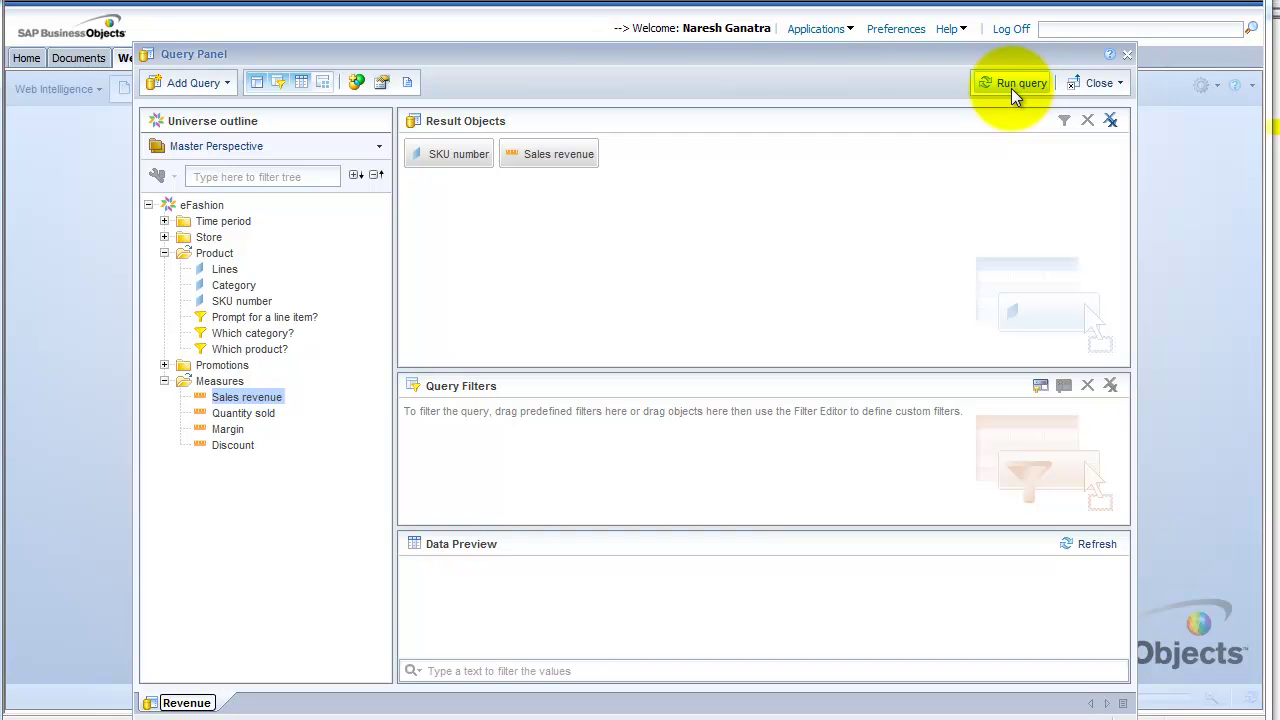
{"action": "left_click", "coordinate": [1011, 88]}
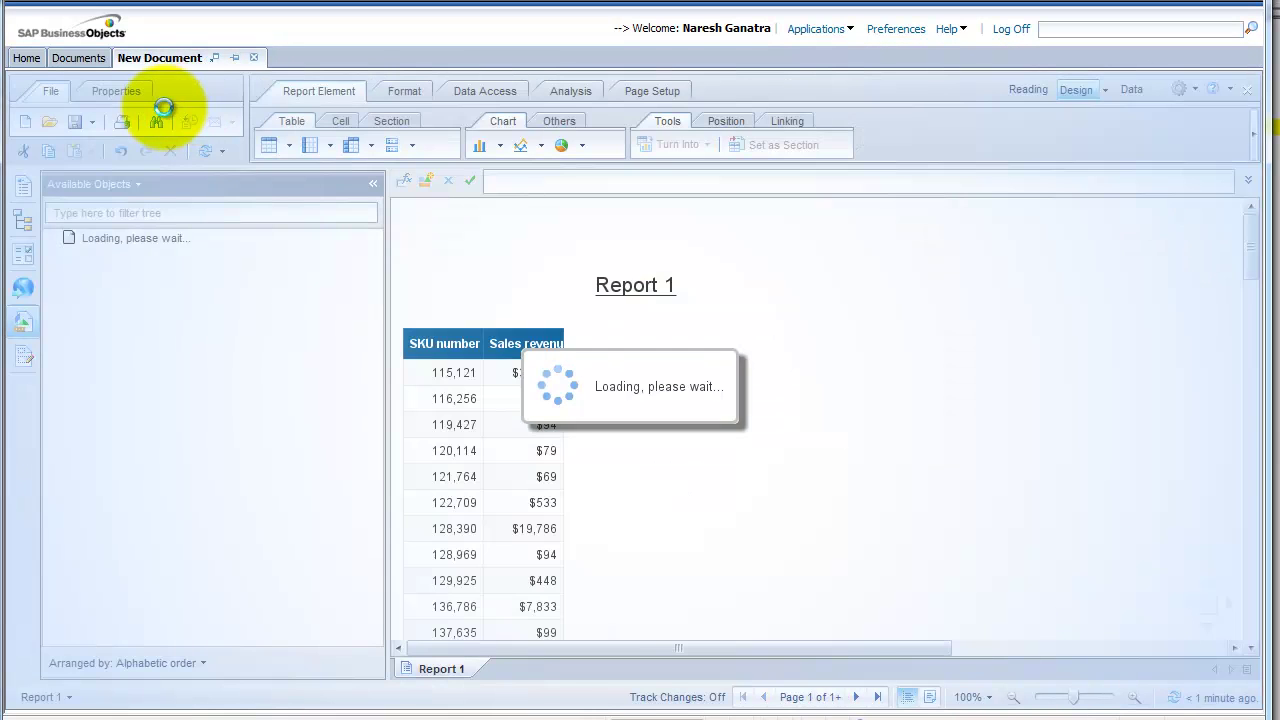
Step: Save the document as Line Revenue in the Demo Reports folder under Public Folders
{"action": "left_click", "coordinate": [90, 124]}
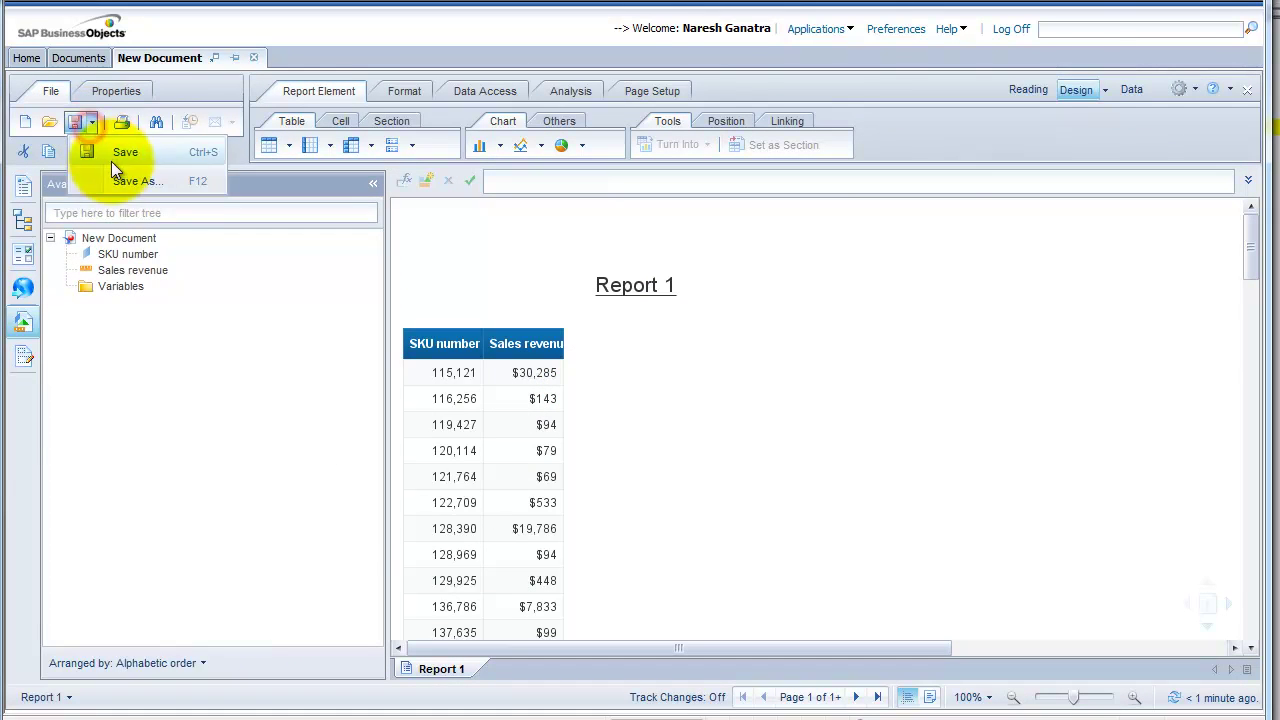
{"action": "left_click", "coordinate": [126, 154]}
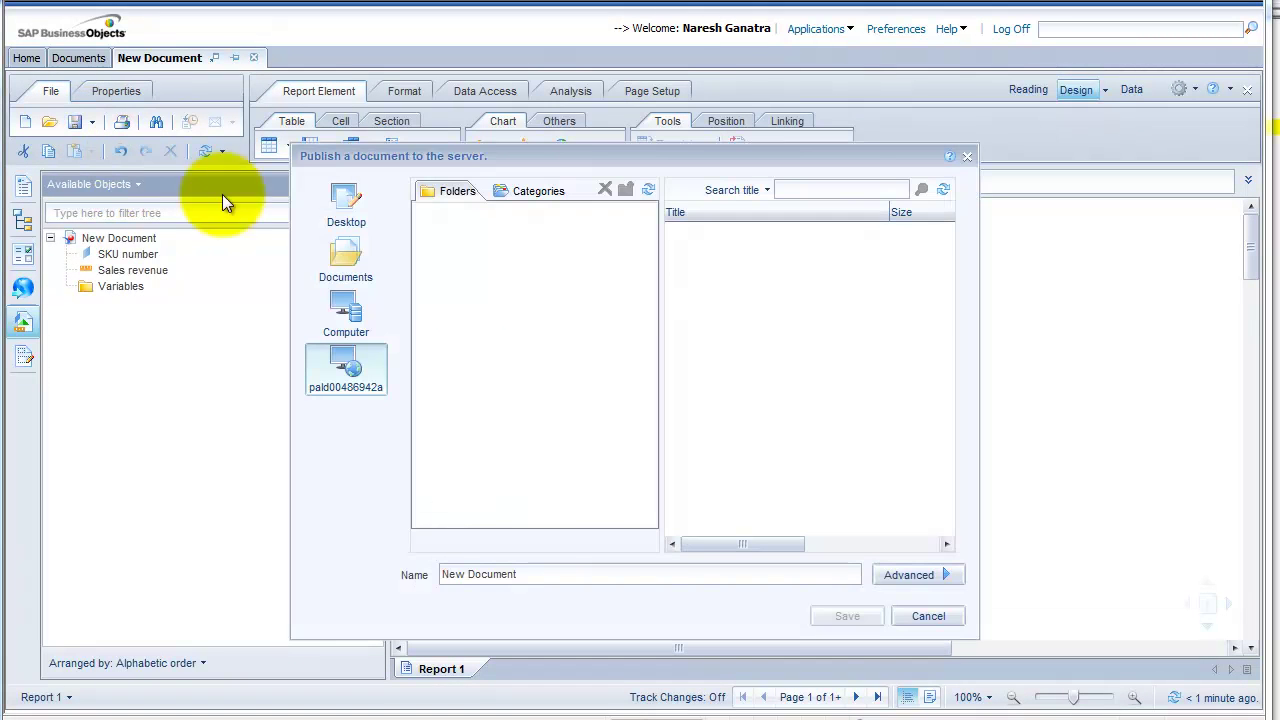
{"action": "left_click", "coordinate": [436, 279]}
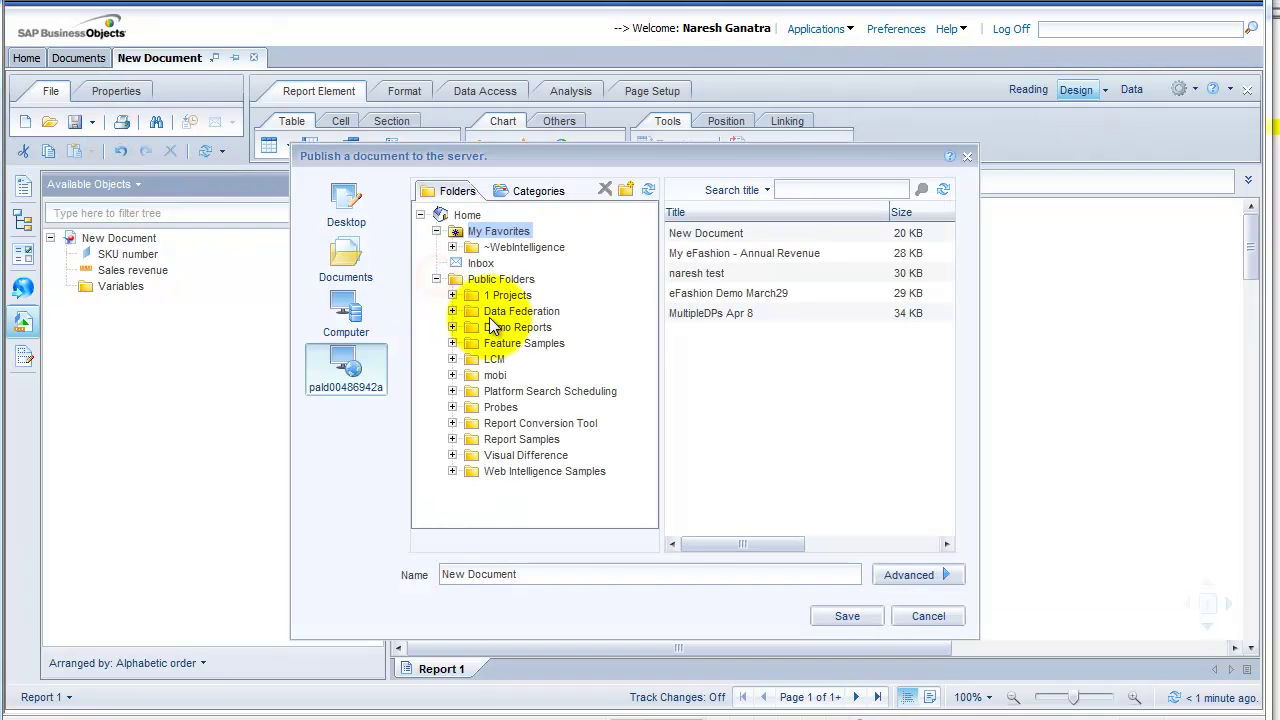
{"action": "left_click", "coordinate": [497, 327]}
{"action": "triple_click", "coordinate": [549, 572]}
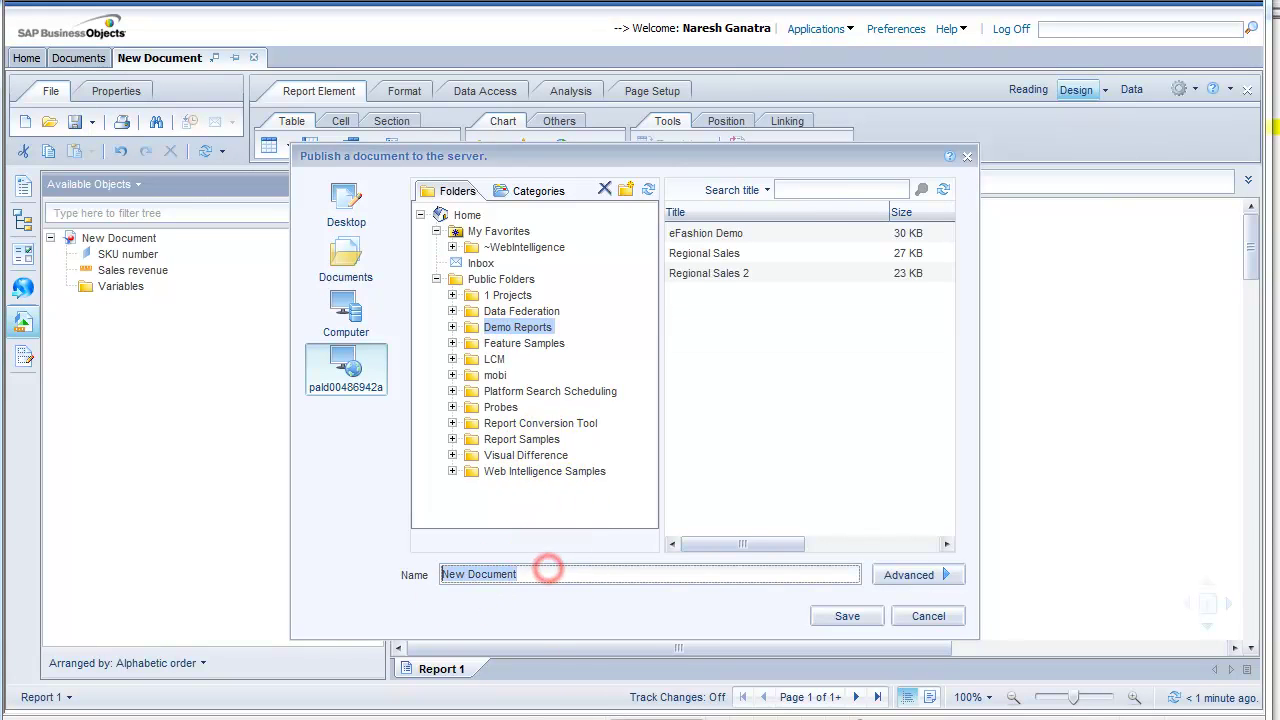
{"action": "type", "text": "Line Revenue"}
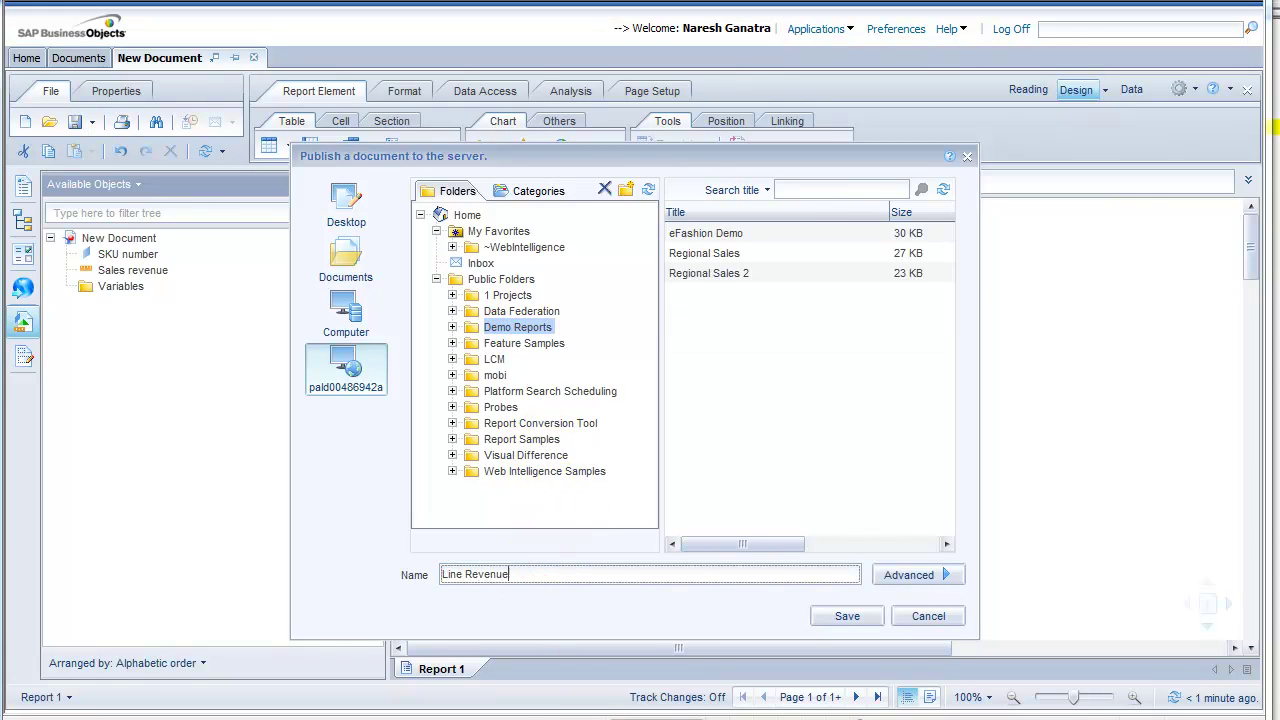
{"action": "key", "text": "Return"}
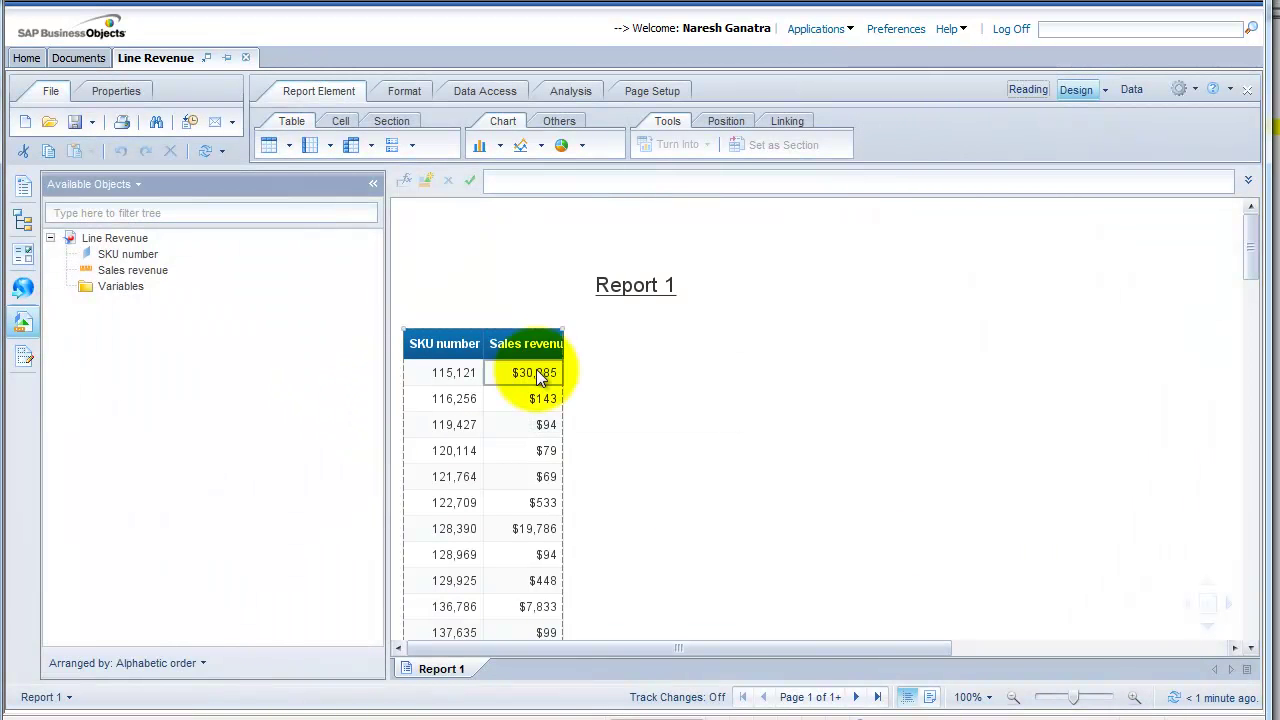
Step: Autofit the Sales revenue column's width so the whole header fits
{"action": "left_click", "coordinate": [601, 363]}
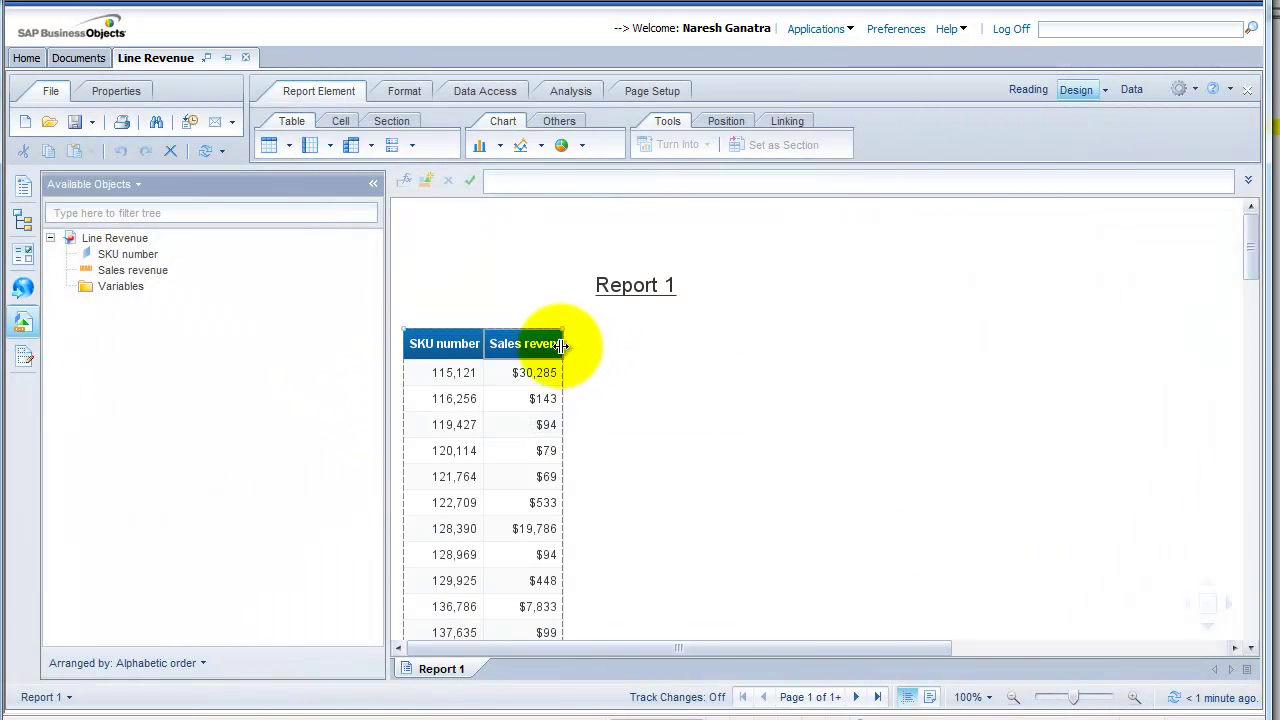
{"action": "left_click", "coordinate": [561, 345]}
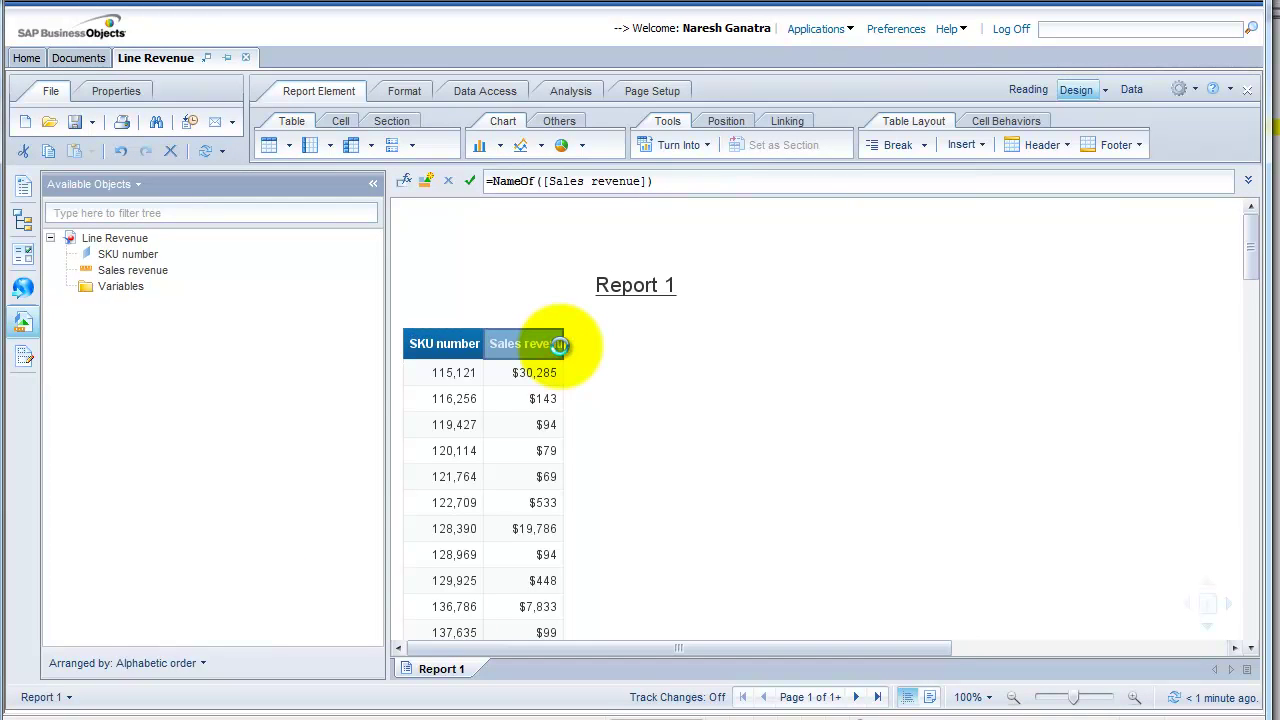
{"action": "double_click", "coordinate": [561, 345]}
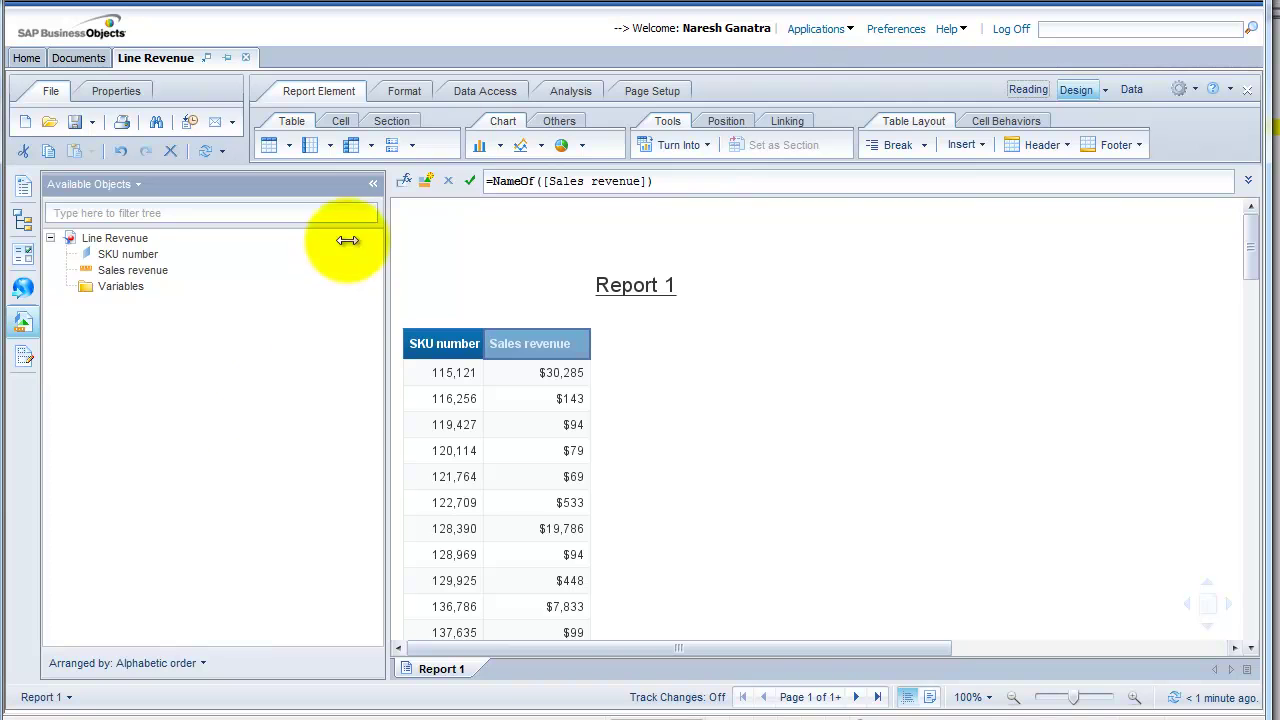
{"action": "left_click", "coordinate": [476, 96]}
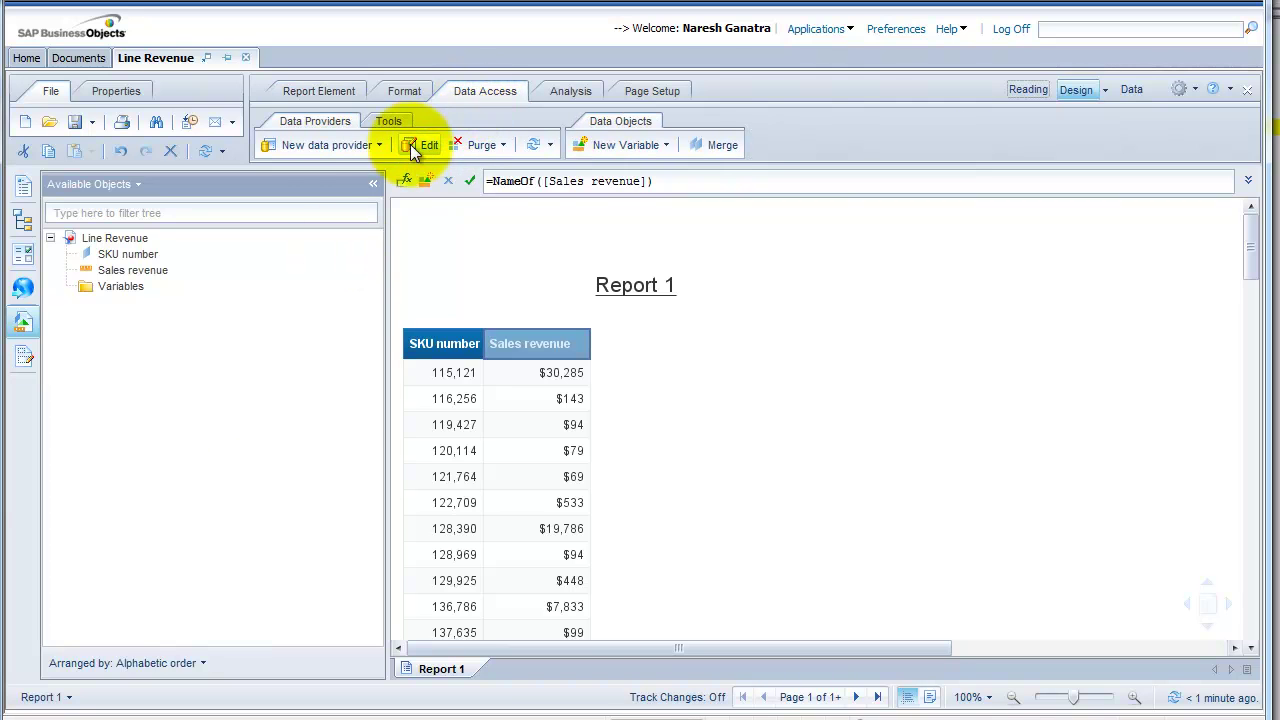
{"action": "left_click", "coordinate": [379, 146]}
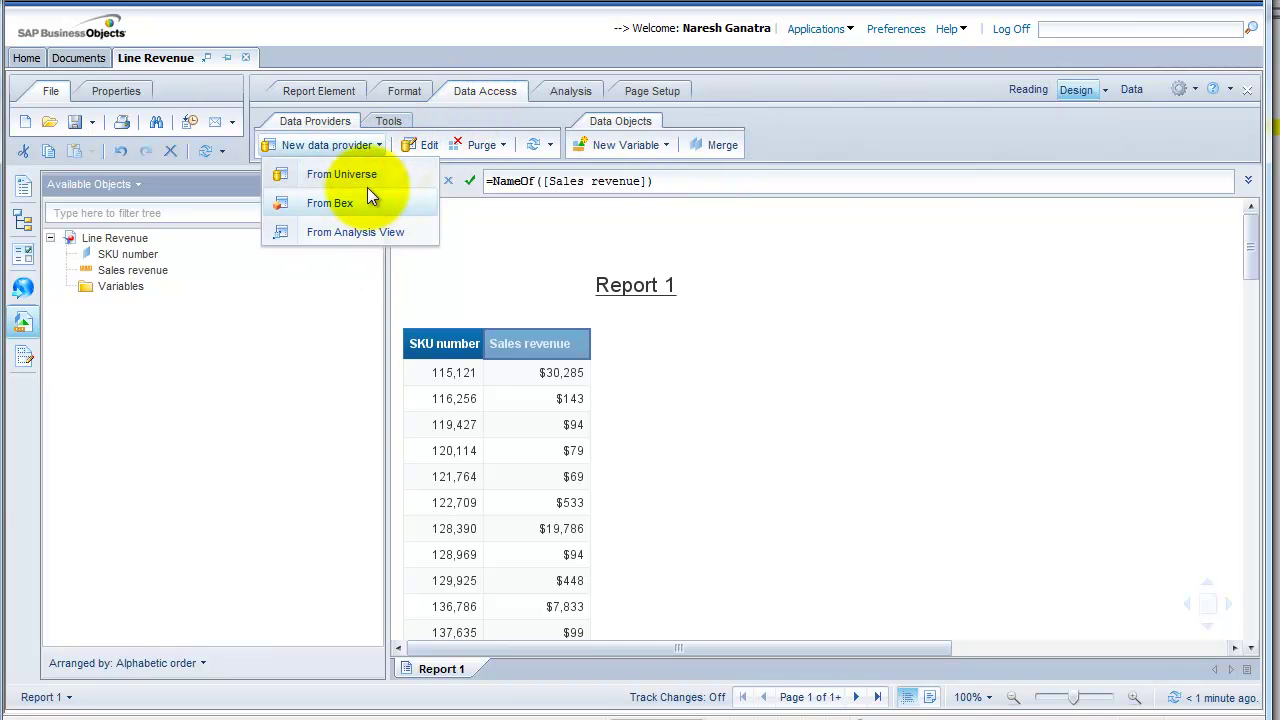
{"action": "left_click", "coordinate": [367, 180]}
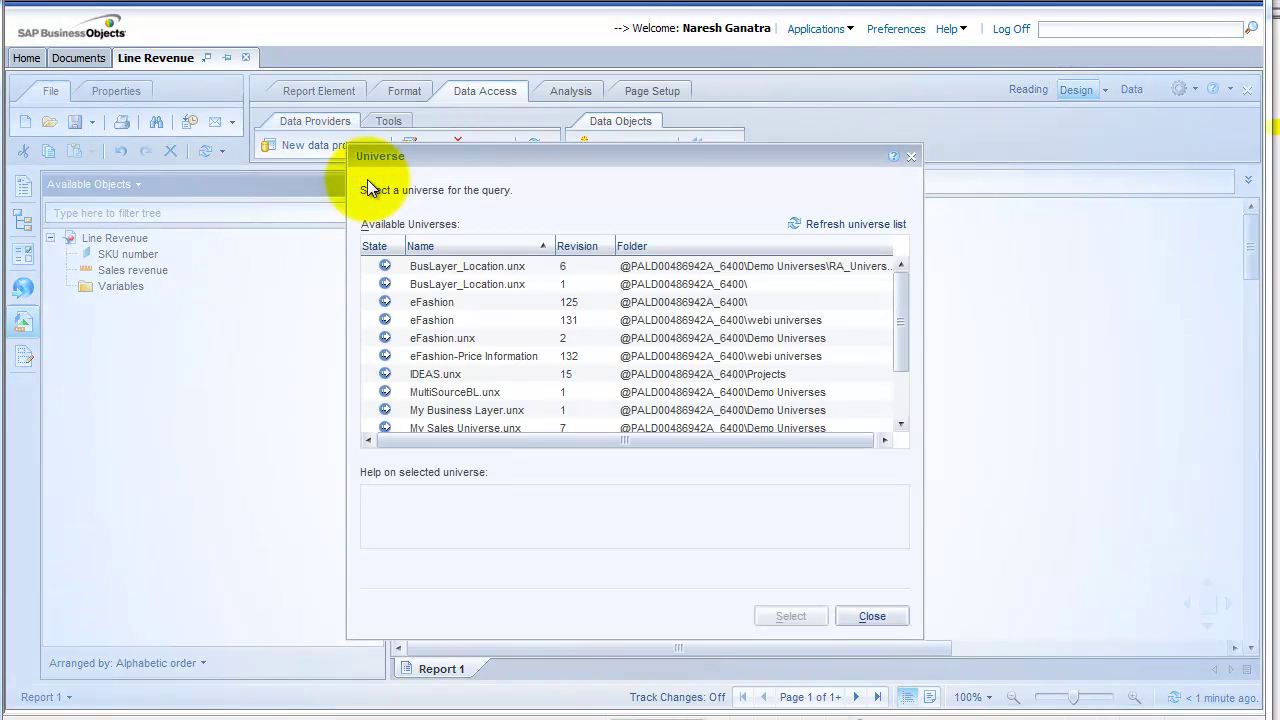
{"action": "left_click", "coordinate": [474, 358]}
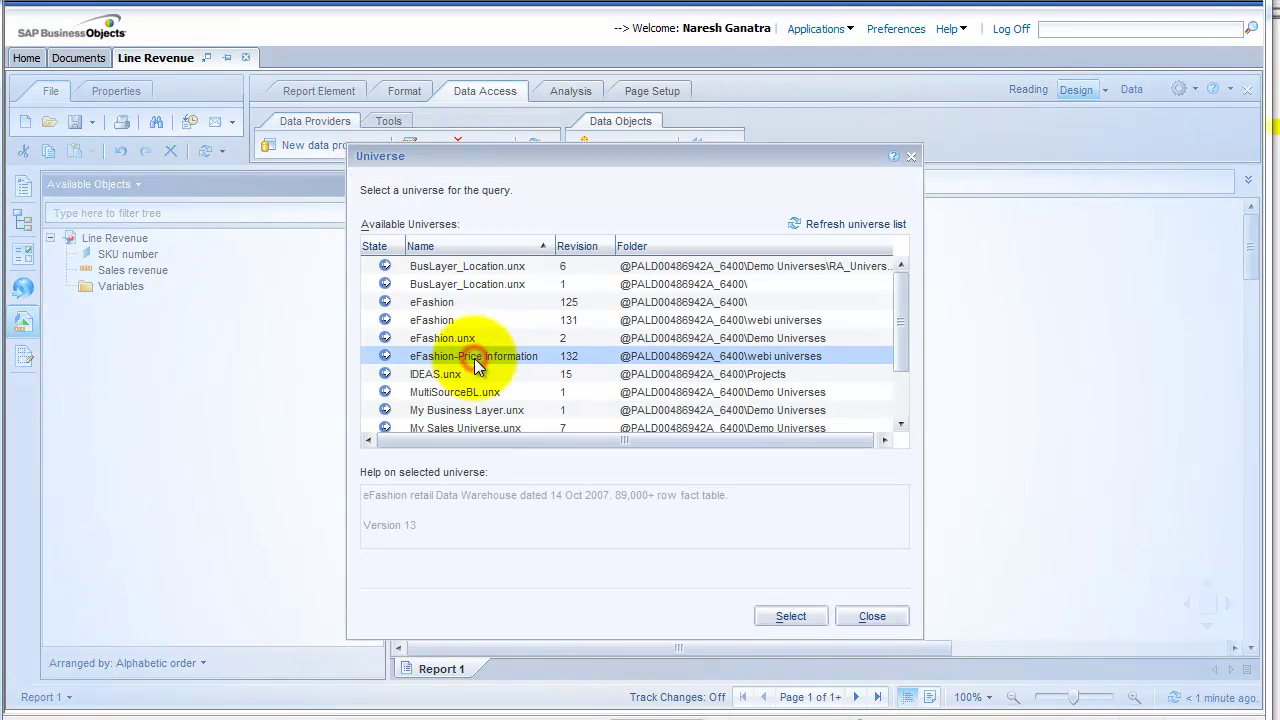
{"action": "left_click", "coordinate": [861, 619]}
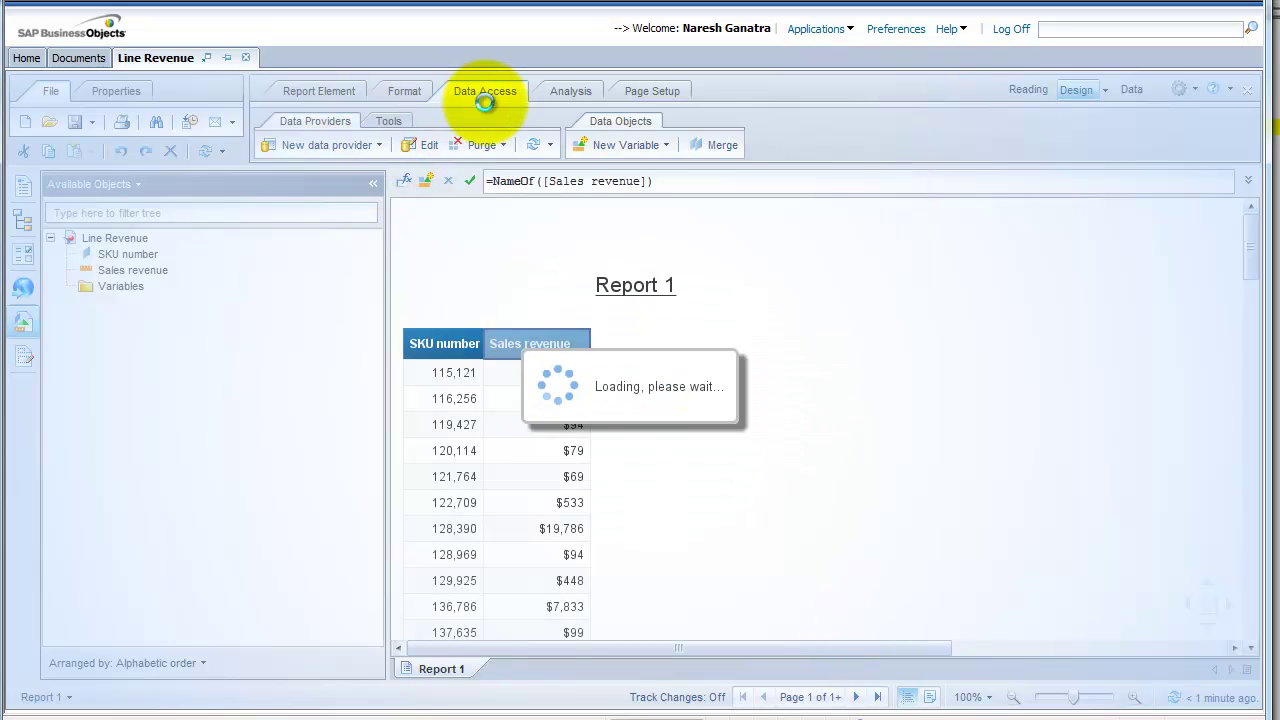
Step: Add a new data provider from the eFashion-Price Information universe
{"action": "left_click", "coordinate": [381, 148]}
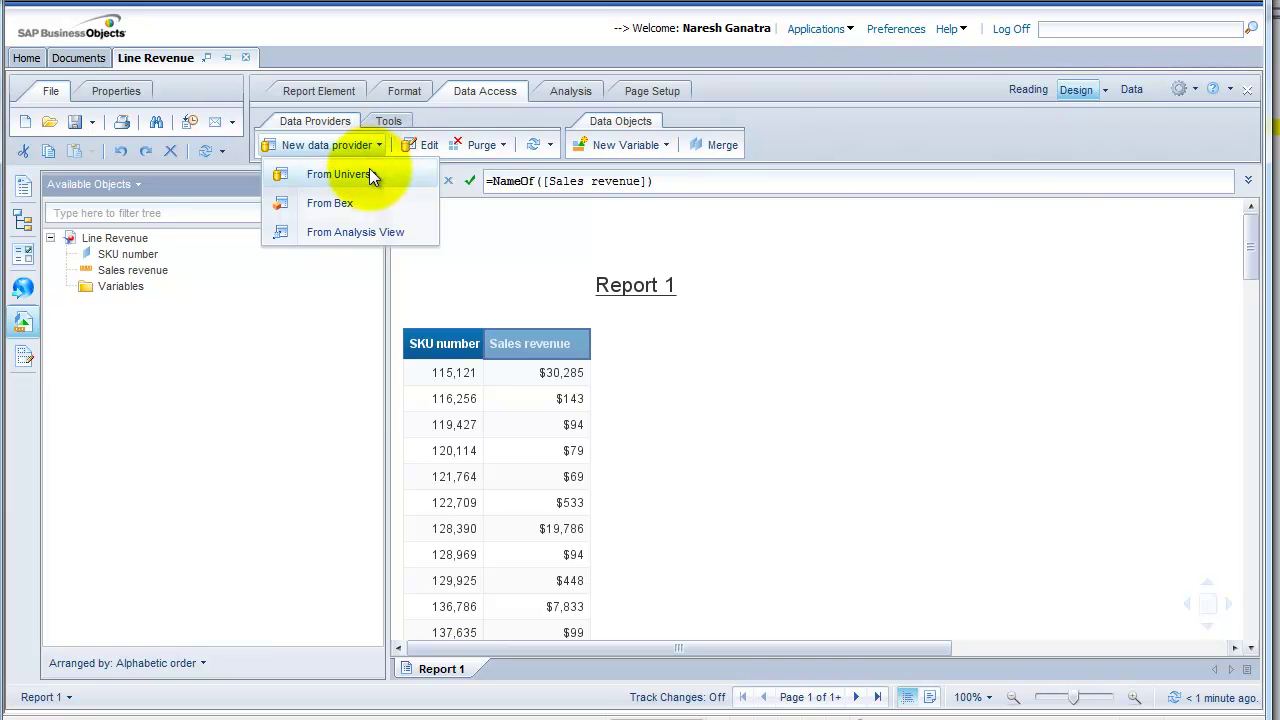
{"action": "left_click", "coordinate": [369, 170]}
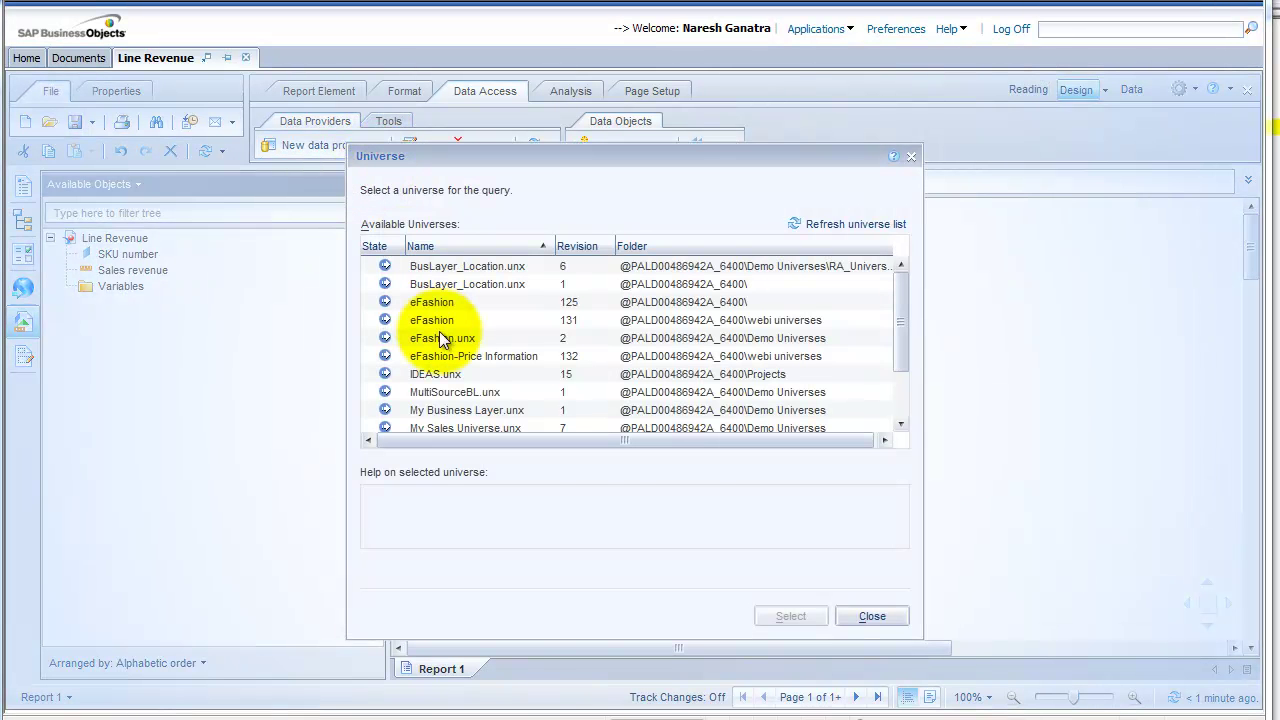
{"action": "left_click", "coordinate": [449, 357]}
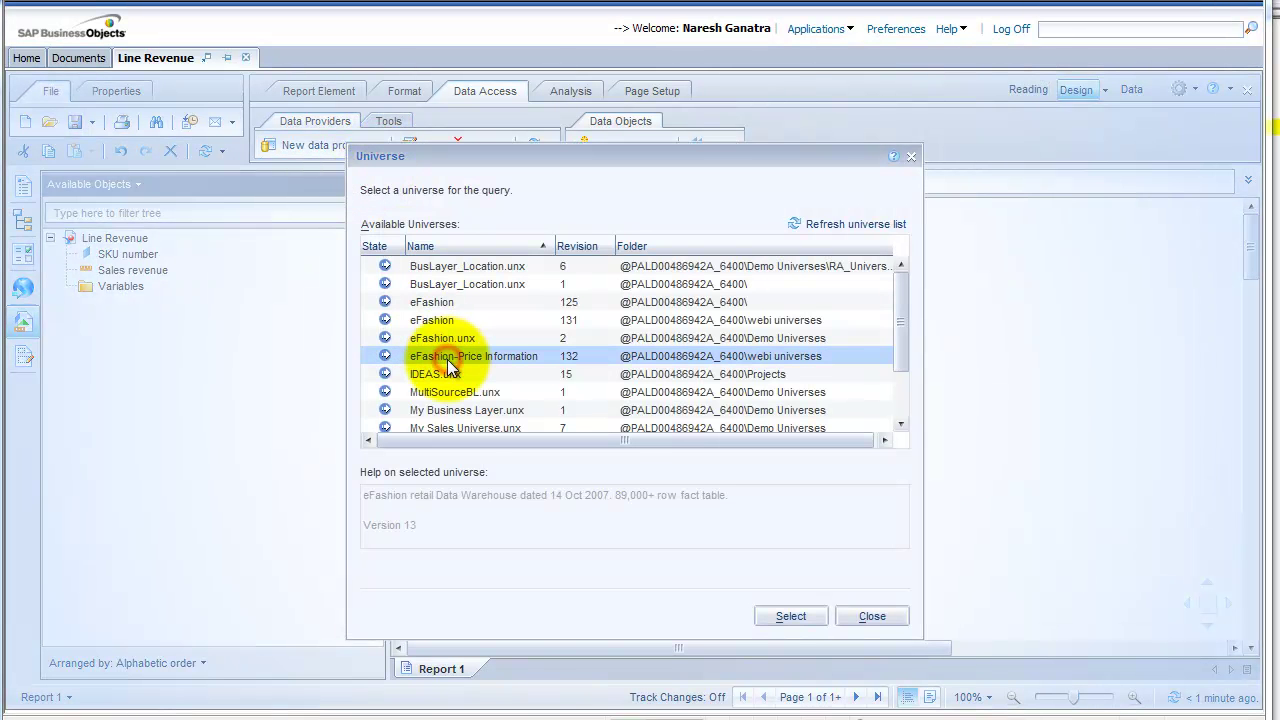
{"action": "left_click", "coordinate": [801, 618]}
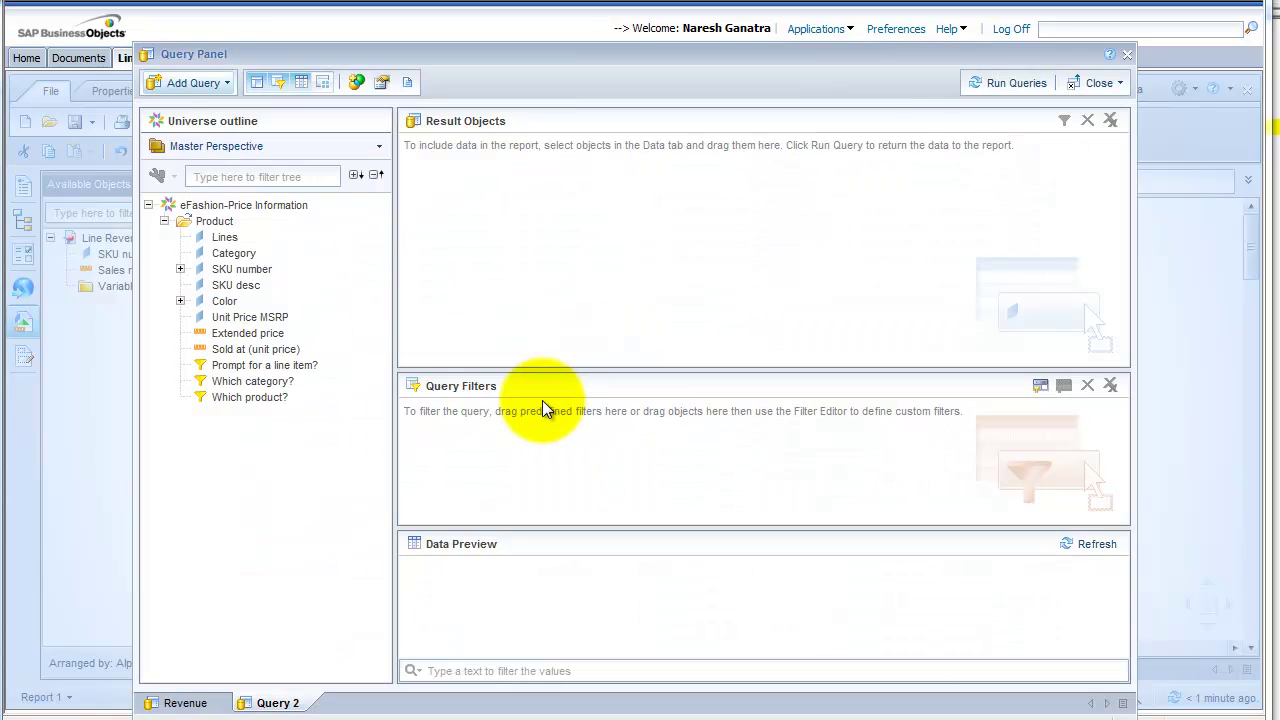
Step: Add SKU number, SKU desc and Sold at (unit price) to the new query's result objects
{"action": "left_click", "coordinate": [245, 271]}
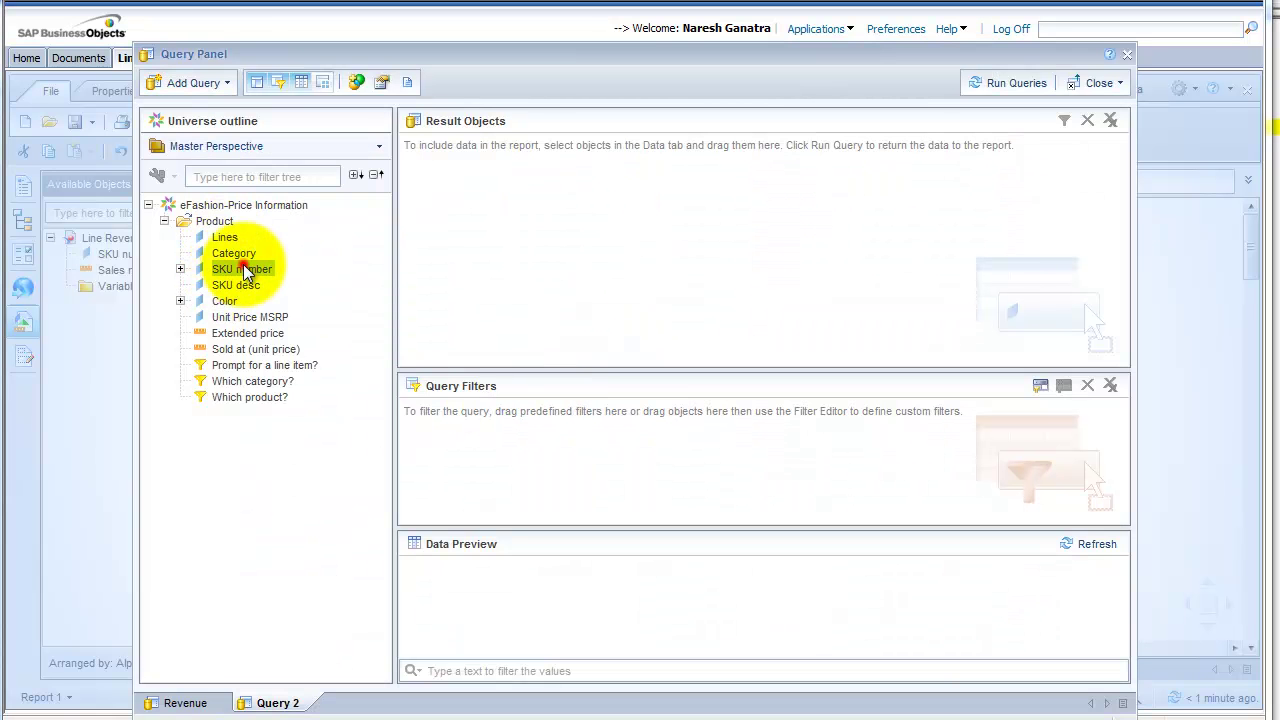
{"action": "left_click", "coordinate": [237, 287], "text": "ctrl"}
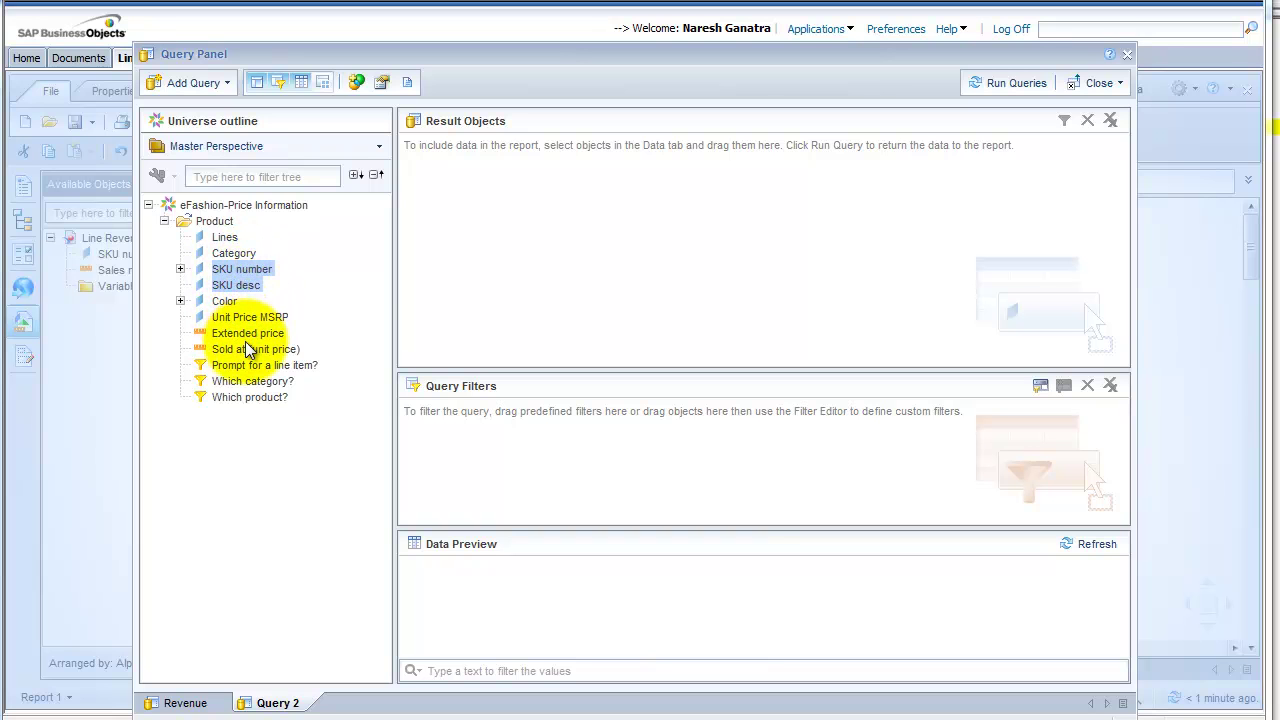
{"action": "double_click", "coordinate": [240, 269]}
{"action": "left_click_drag", "start_coordinate": [246, 272], "coordinate": [505, 220]}
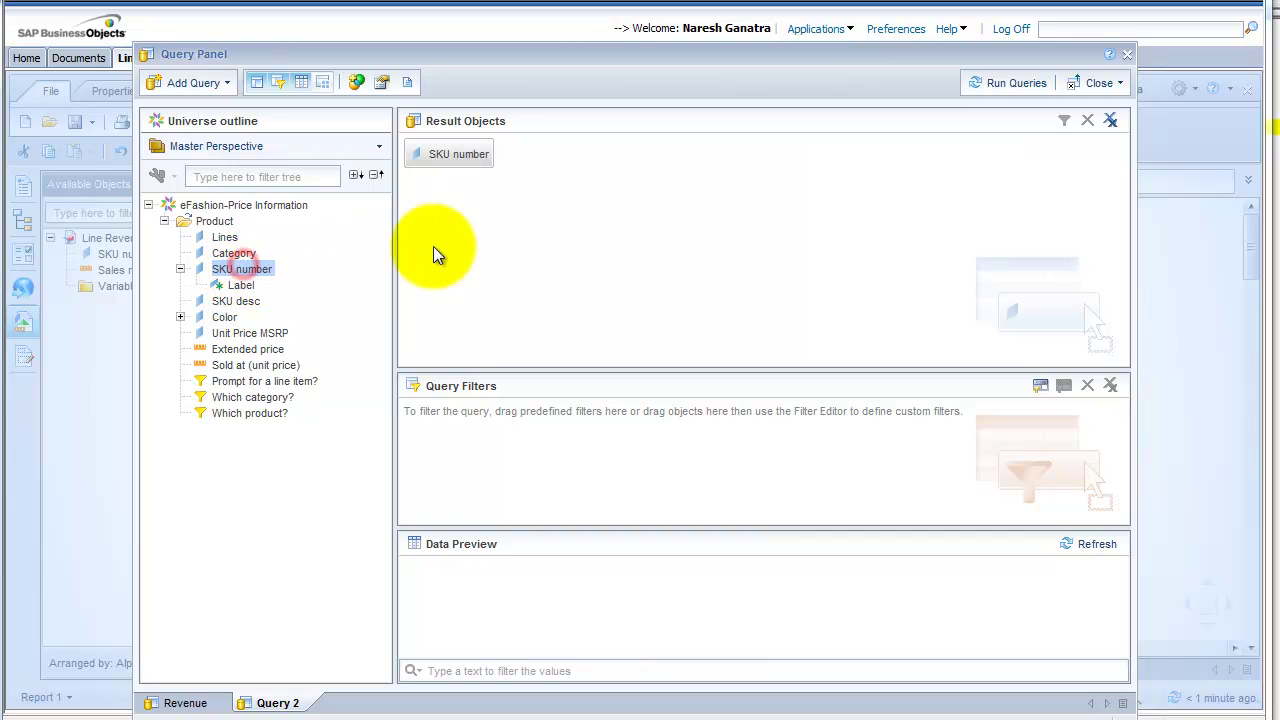
{"action": "left_click_drag", "start_coordinate": [266, 304], "coordinate": [595, 260]}
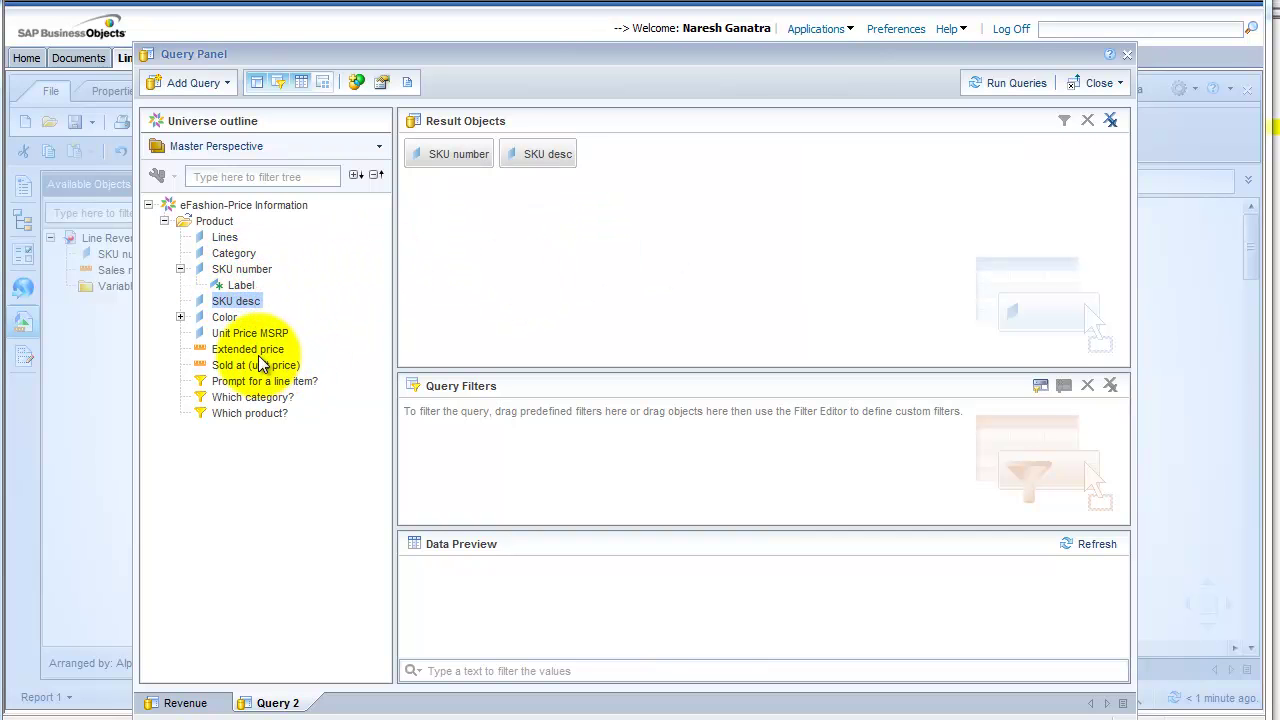
{"action": "left_click_drag", "start_coordinate": [258, 367], "coordinate": [630, 318]}
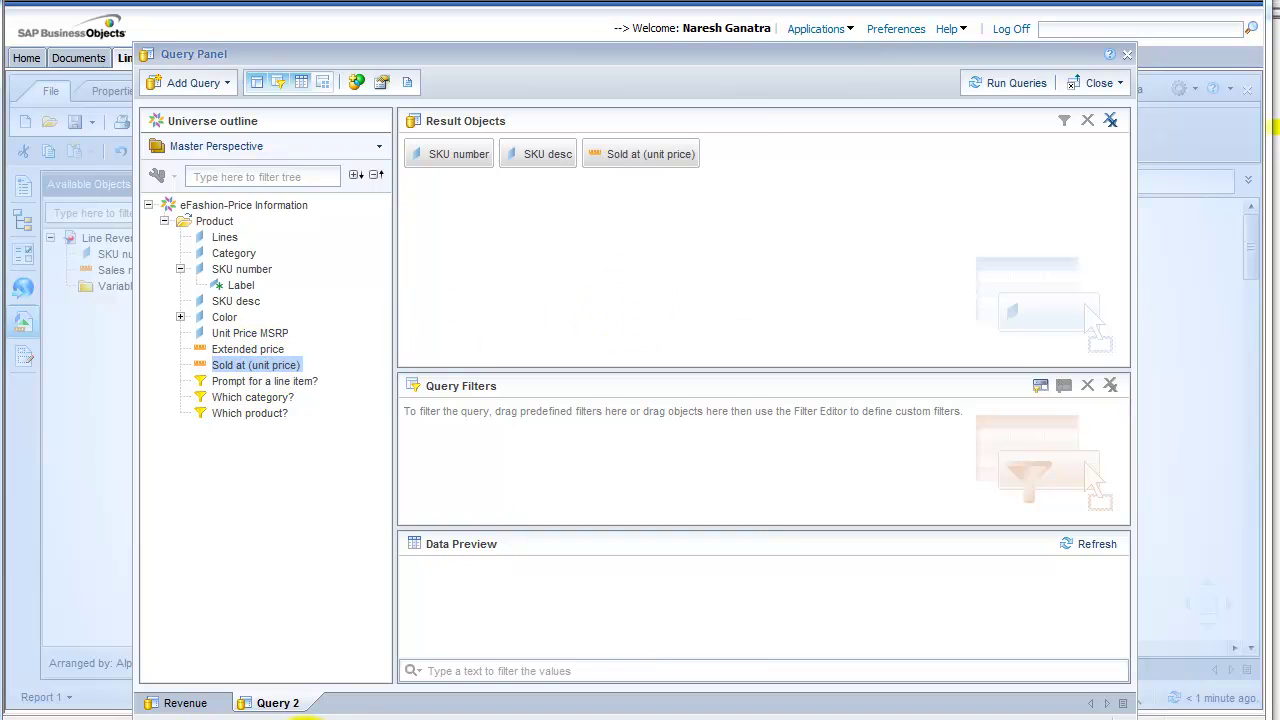
Step: Rename Query 2 to UnitPrice and run the queries
{"action": "double_click", "coordinate": [278, 706]}
{"action": "type", "text": "nn"}
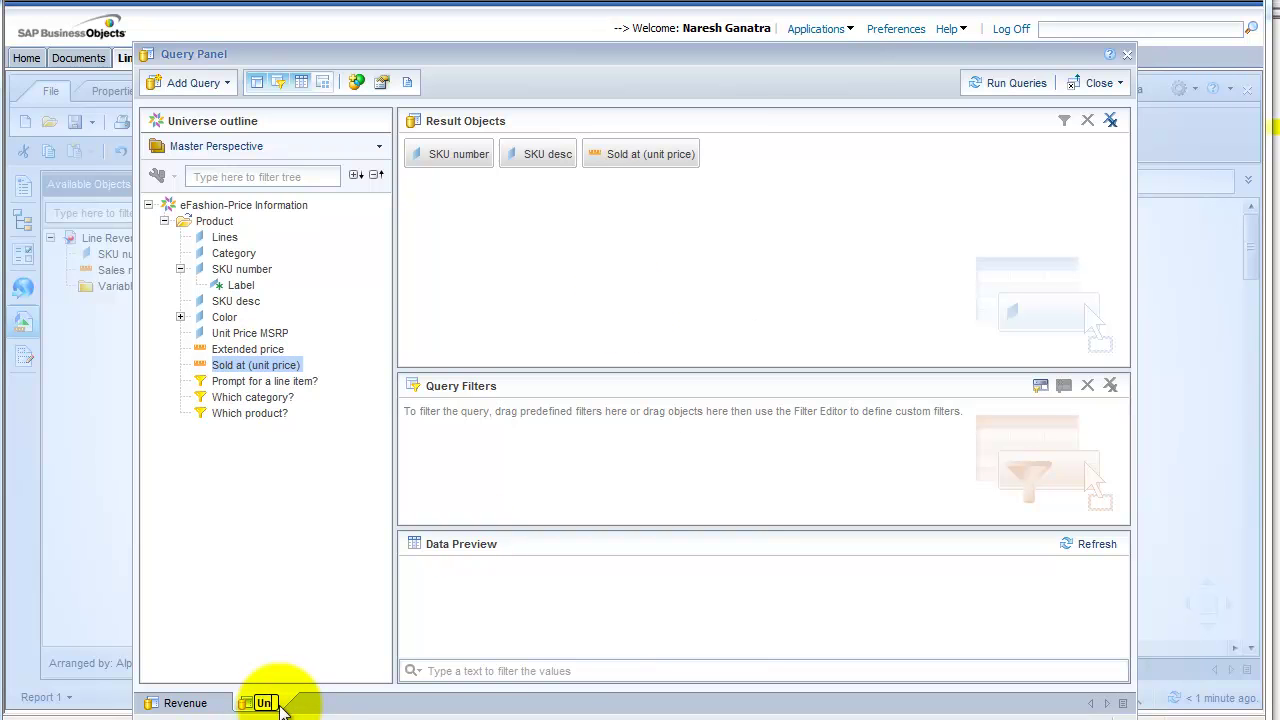
{"action": "type", "text": "itPrice"}
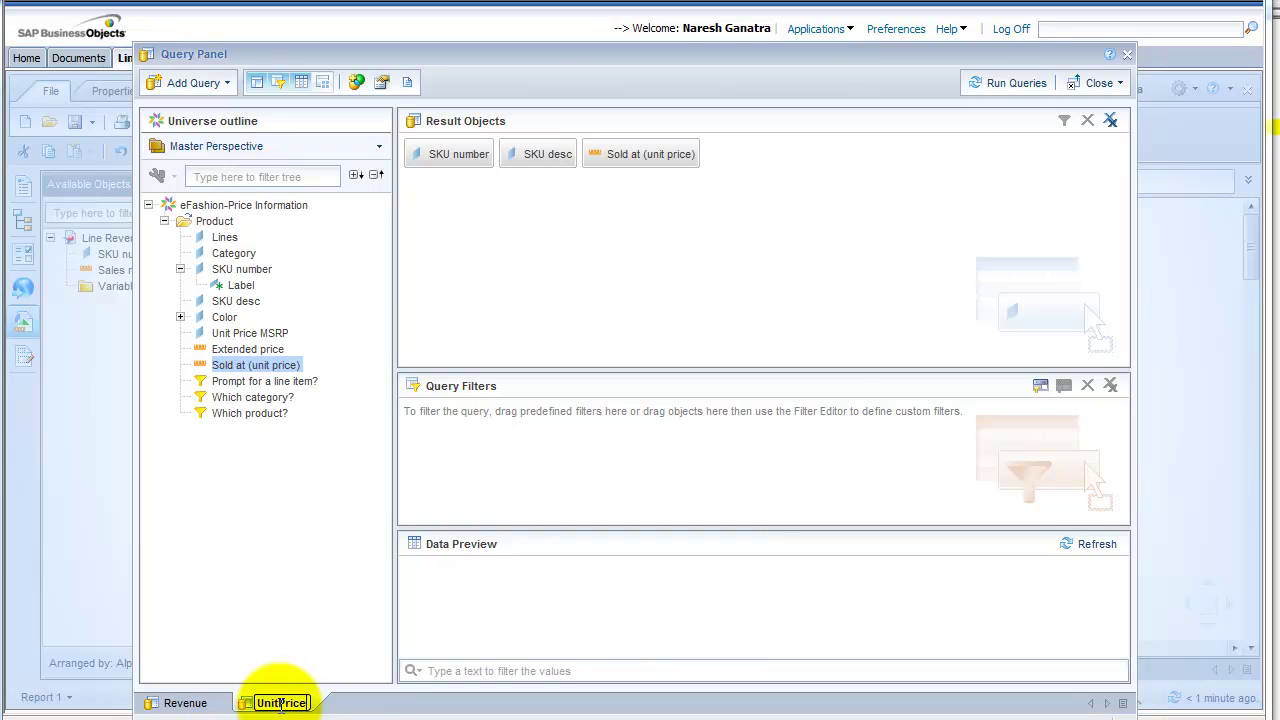
{"action": "left_click", "coordinate": [1000, 80]}
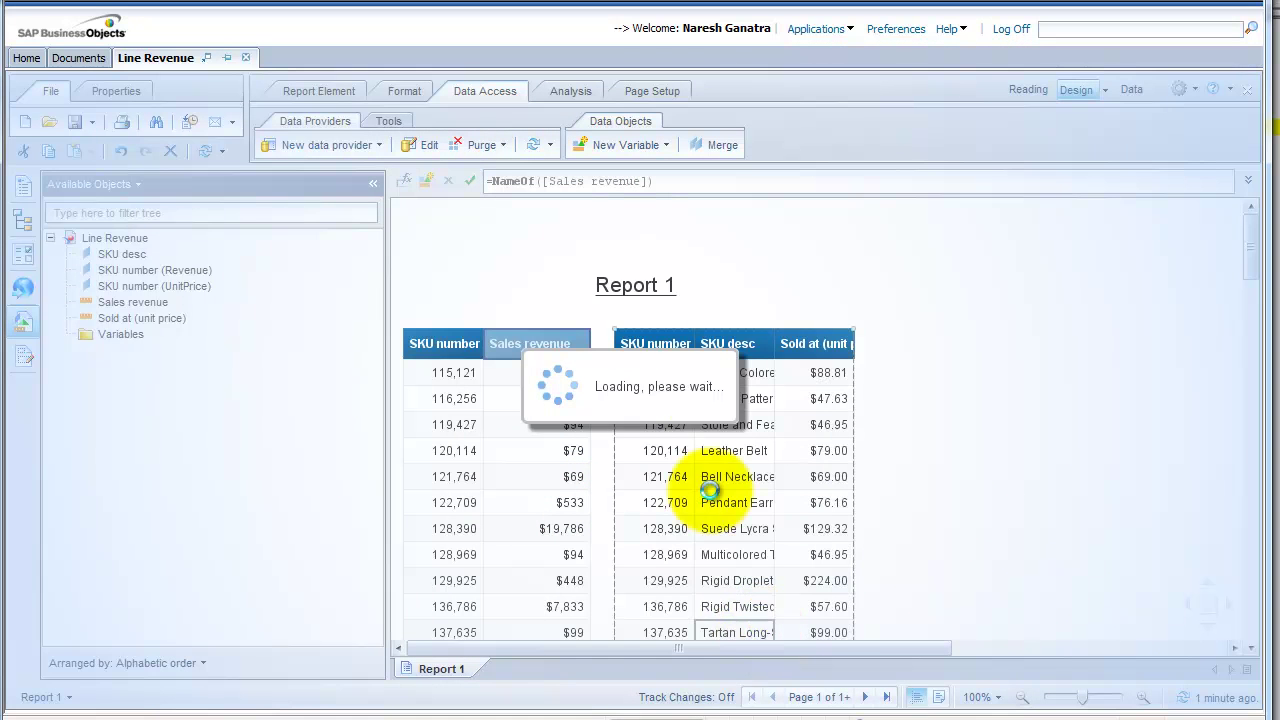
Step: Arrange the available objects of the Line Revenue document by query
{"action": "left_click", "coordinate": [855, 284]}
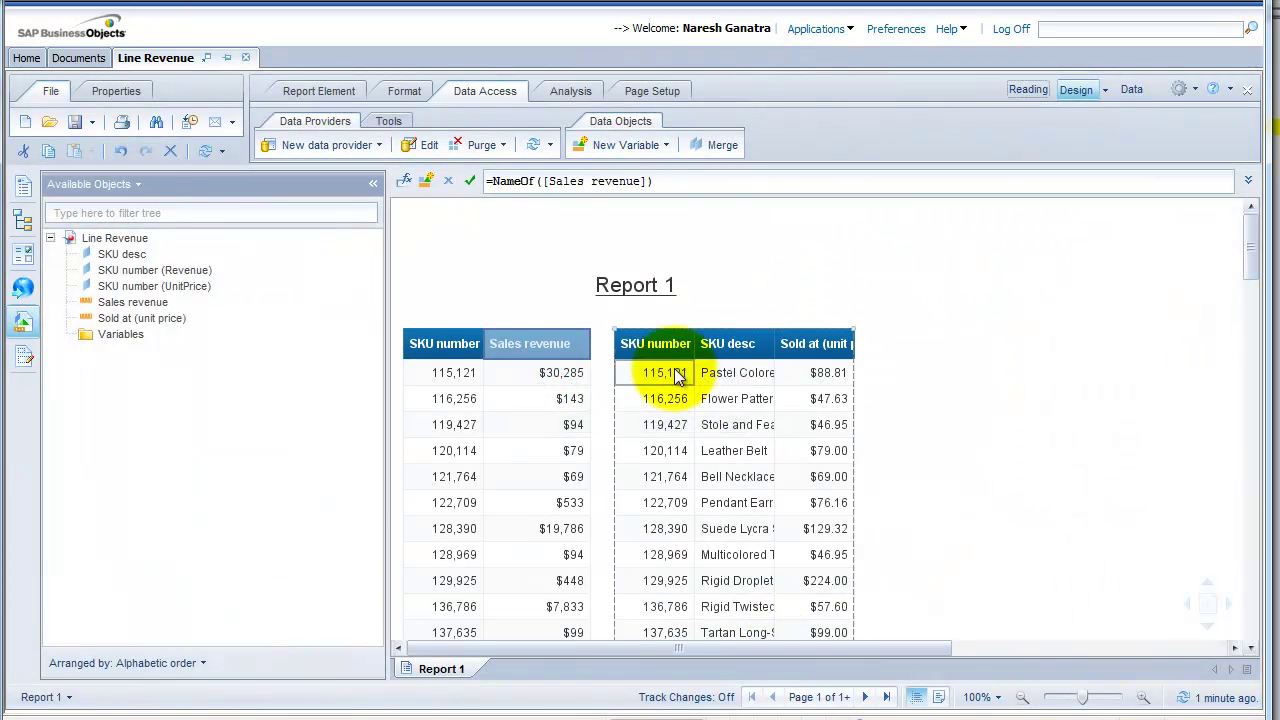
{"action": "left_click", "coordinate": [452, 396]}
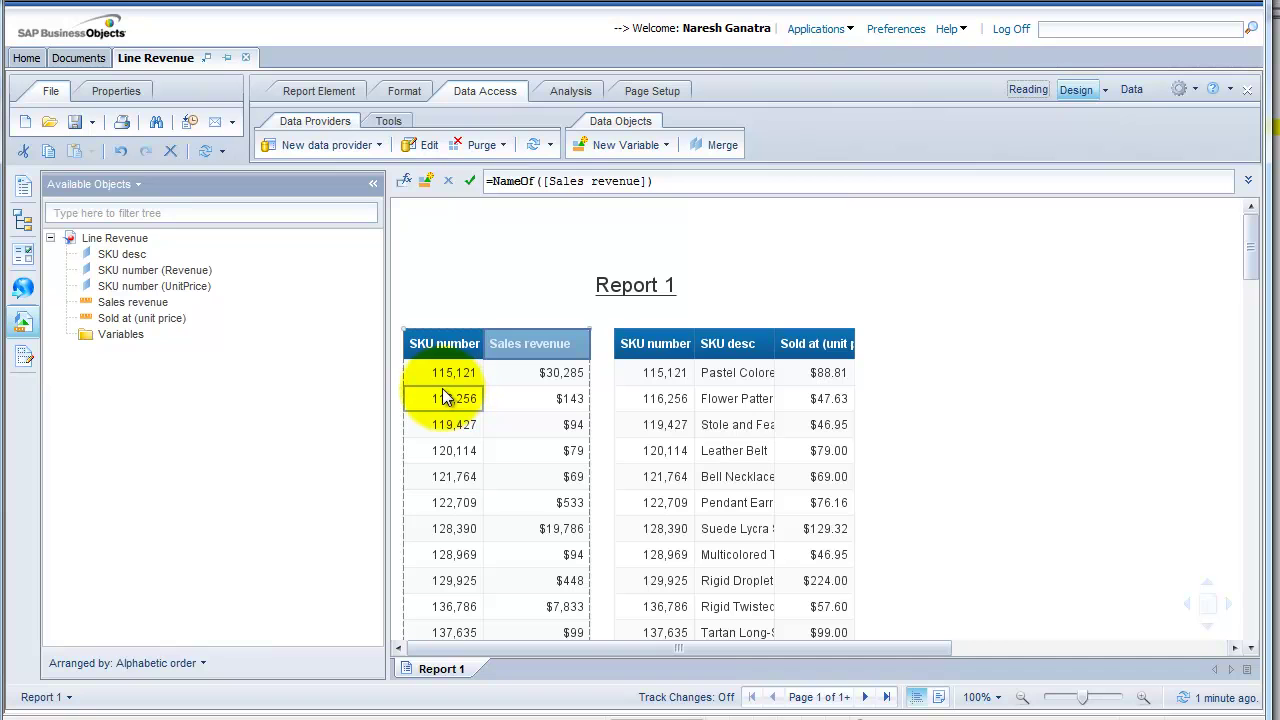
{"action": "left_click", "coordinate": [110, 663]}
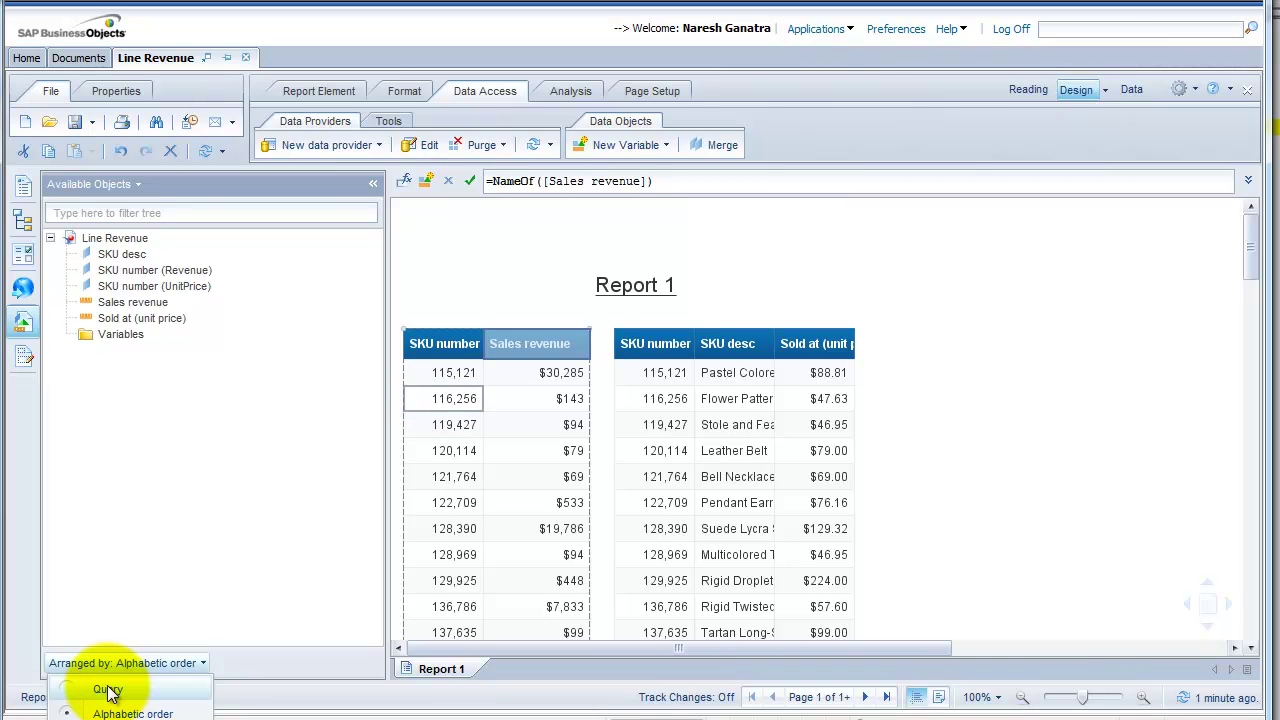
{"action": "left_click", "coordinate": [108, 690]}
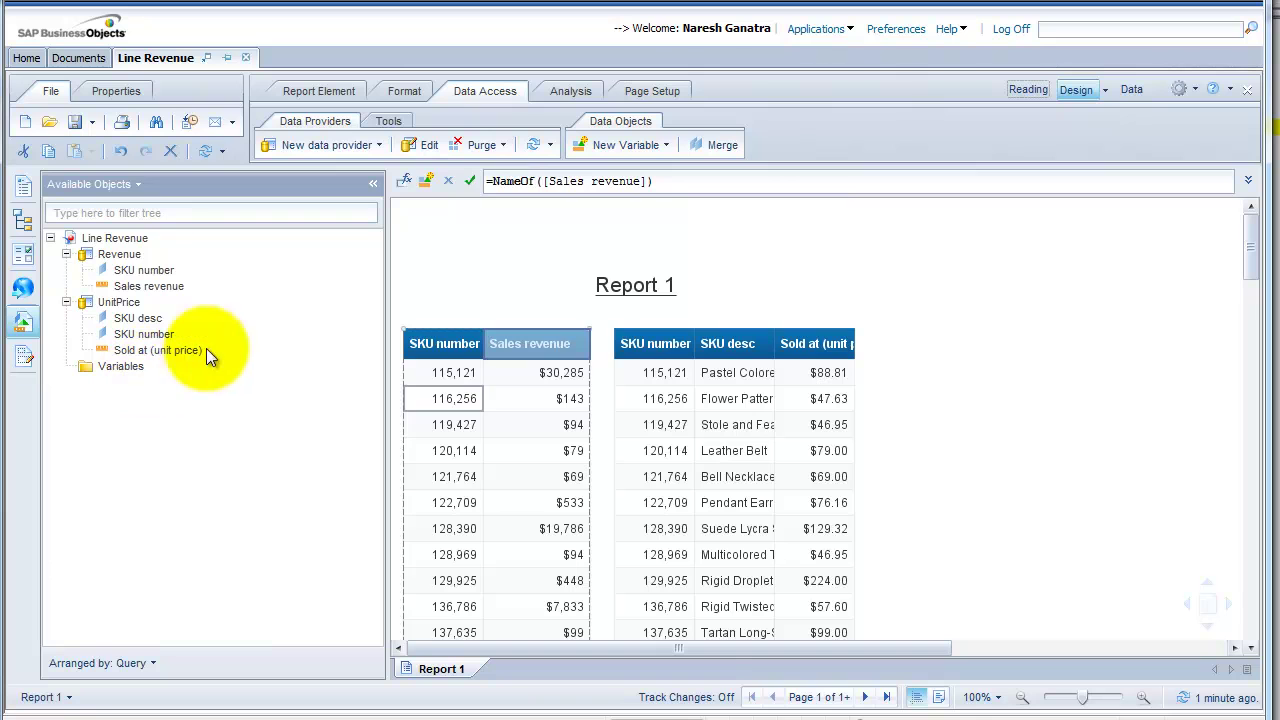
Step: Merge the SKU number dimensions of the Revenue and UnitPrice queries
{"action": "left_click", "coordinate": [928, 336]}
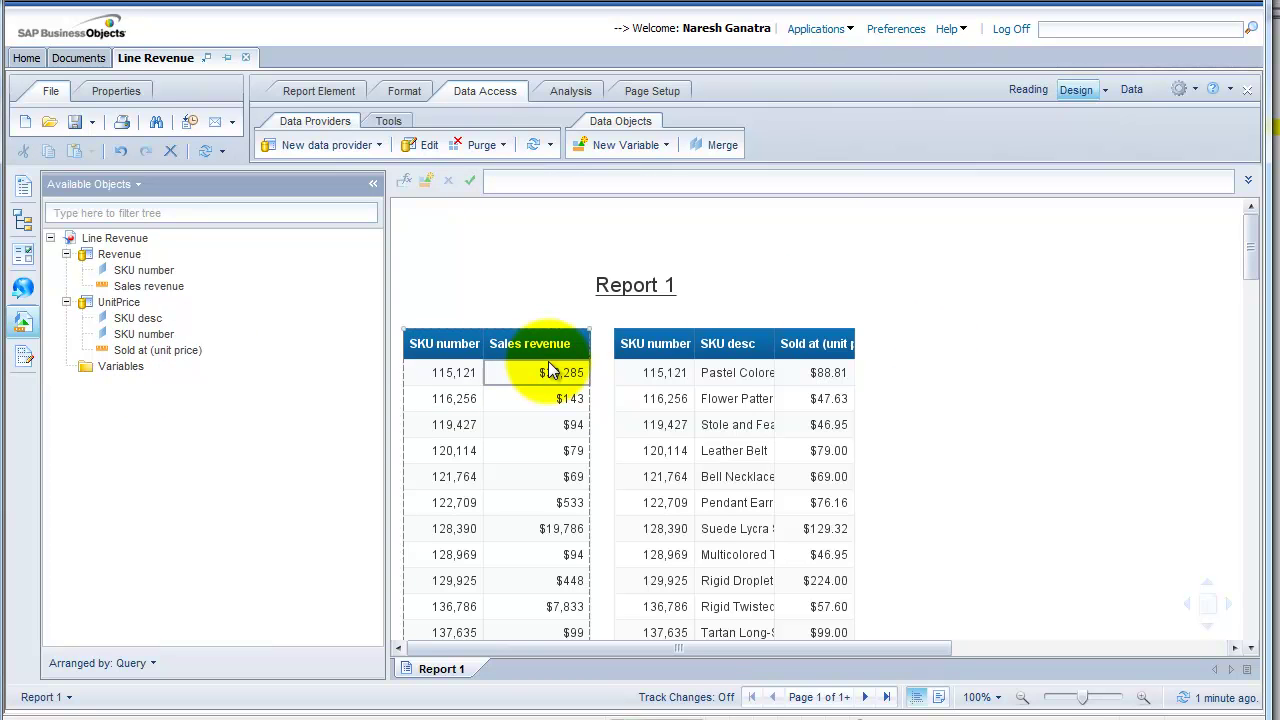
{"action": "left_click", "coordinate": [698, 144]}
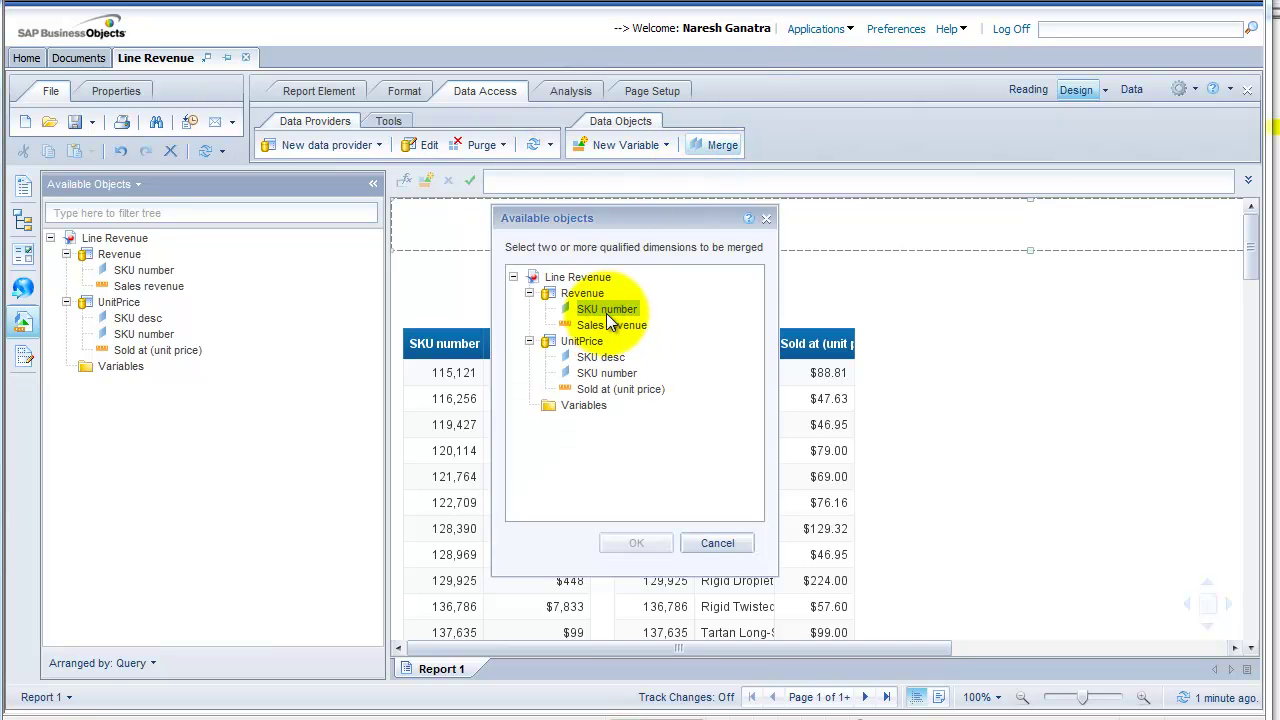
{"action": "left_click", "coordinate": [600, 373], "text": "ctrl"}
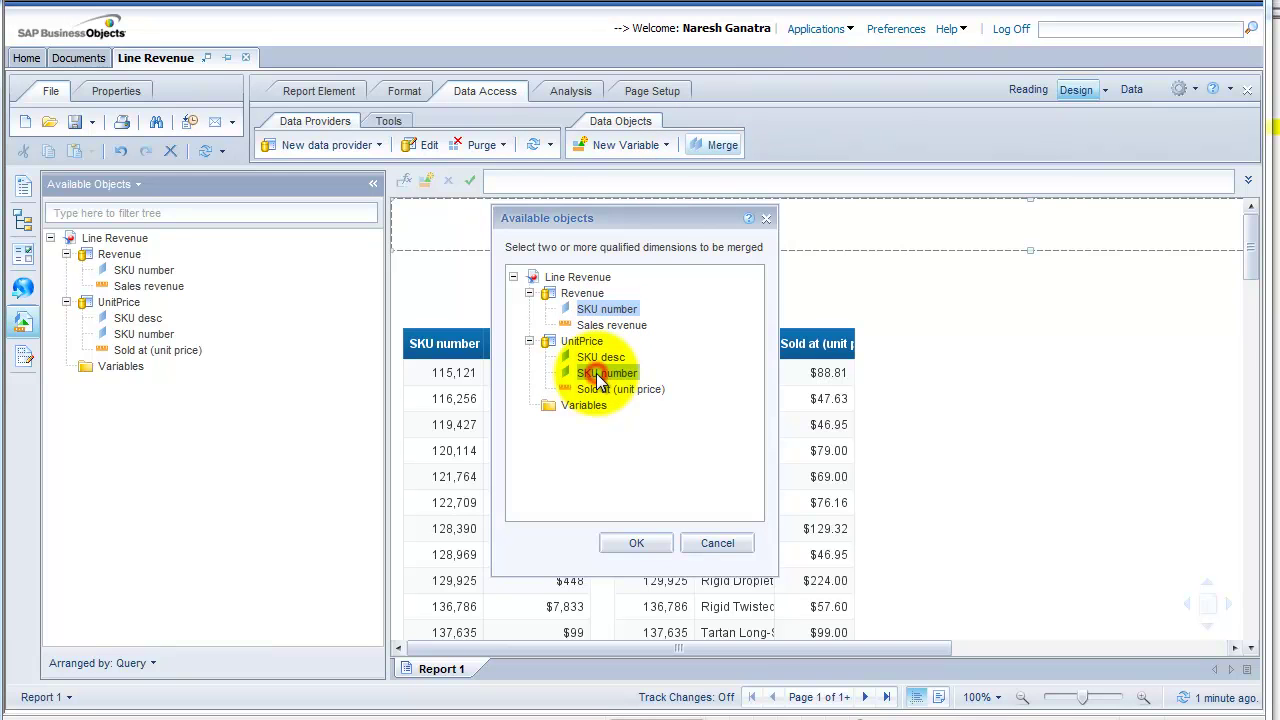
{"action": "left_click", "coordinate": [625, 542]}
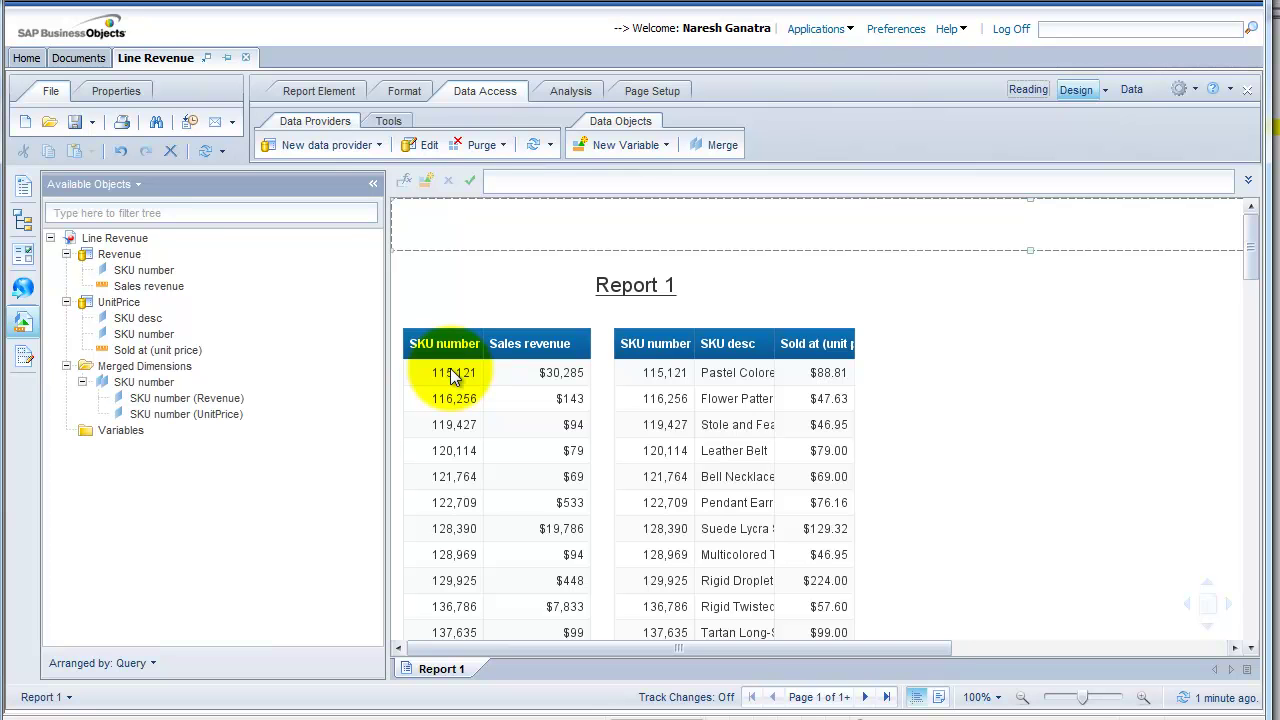
Step: Insert a column after SKU number in the revenue table and fill it with Sold at (unit price)
{"action": "left_click", "coordinate": [450, 368]}
{"action": "right_click", "coordinate": [450, 368]}
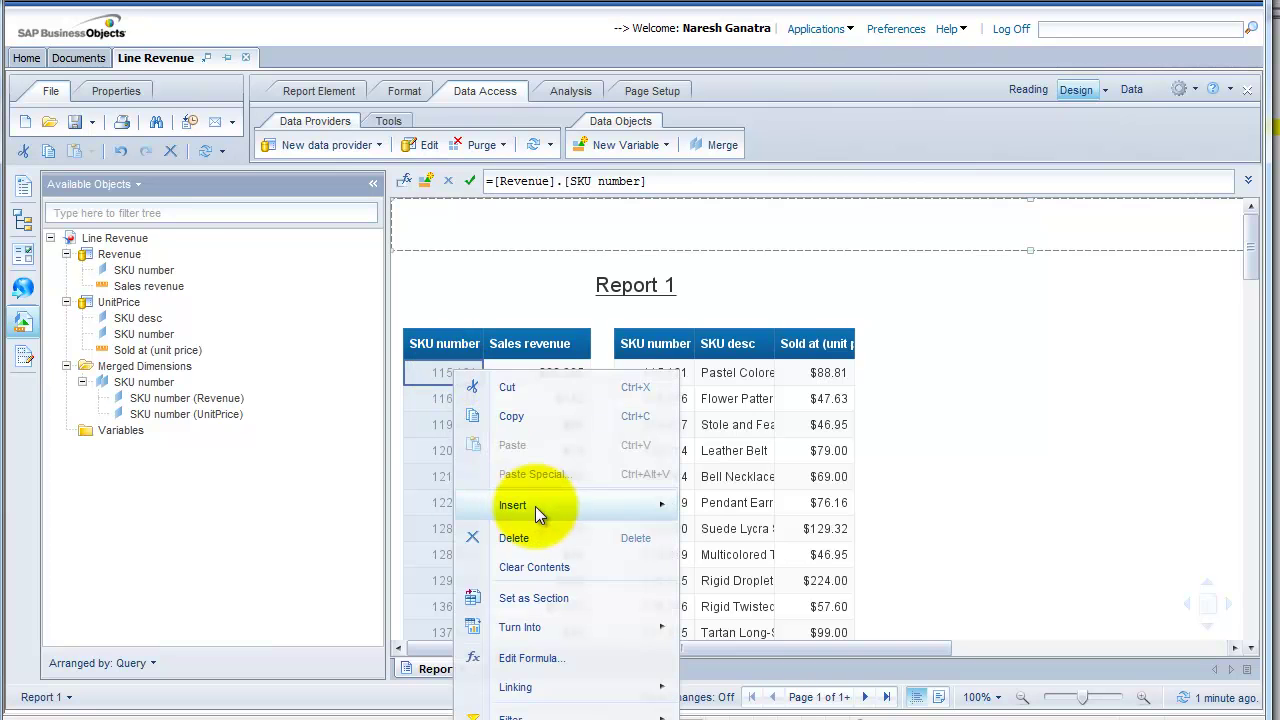
{"action": "mouse_move", "coordinate": [536, 506]}
{"action": "left_click", "coordinate": [796, 590]}
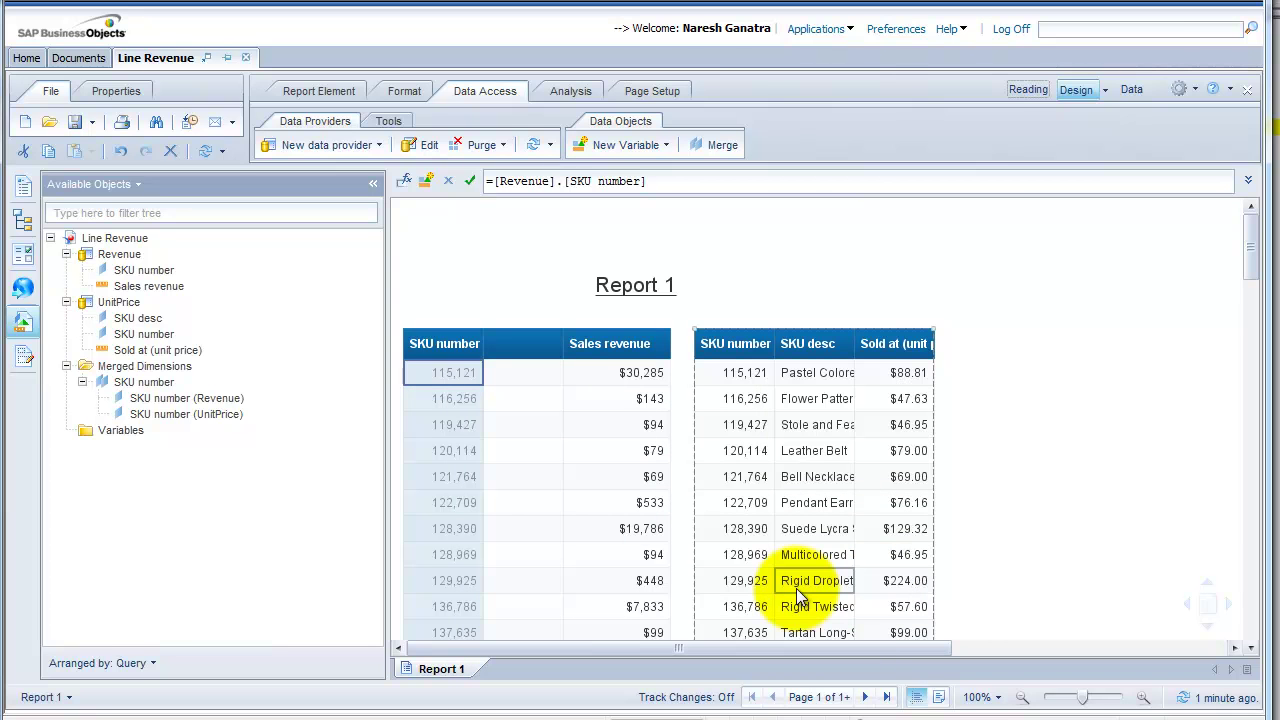
{"action": "left_click", "coordinate": [219, 495]}
{"action": "left_click_drag", "start_coordinate": [155, 353], "coordinate": [518, 372]}
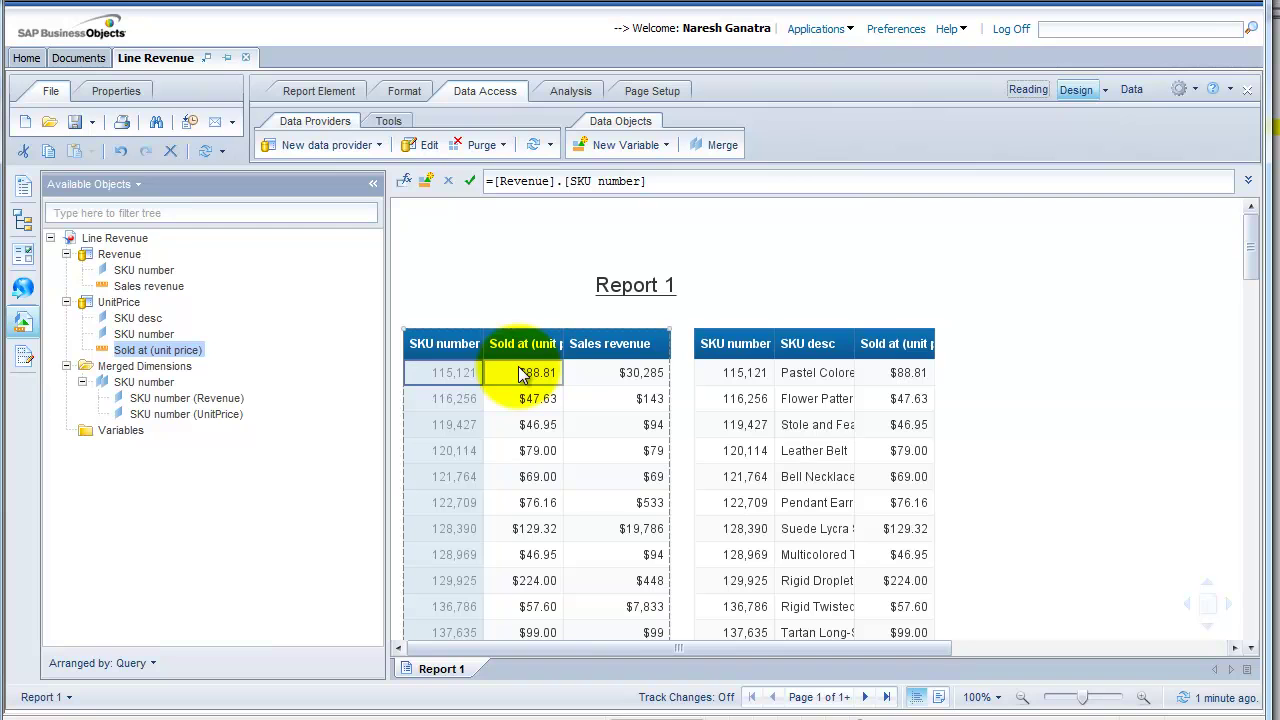
Step: Try to add SKU desc from the UnitPrice query beside SKU number in the revenue table
{"action": "left_click", "coordinate": [126, 318]}
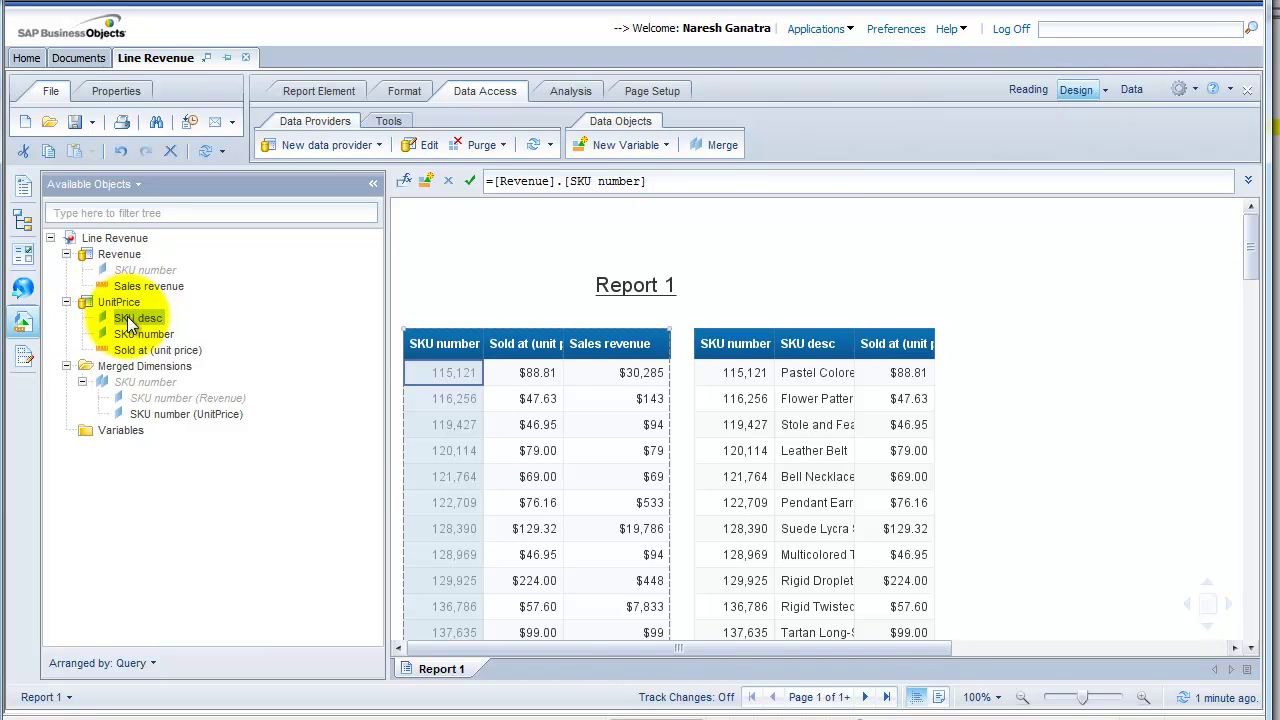
{"action": "left_click_drag", "start_coordinate": [140, 318], "coordinate": [481, 374]}
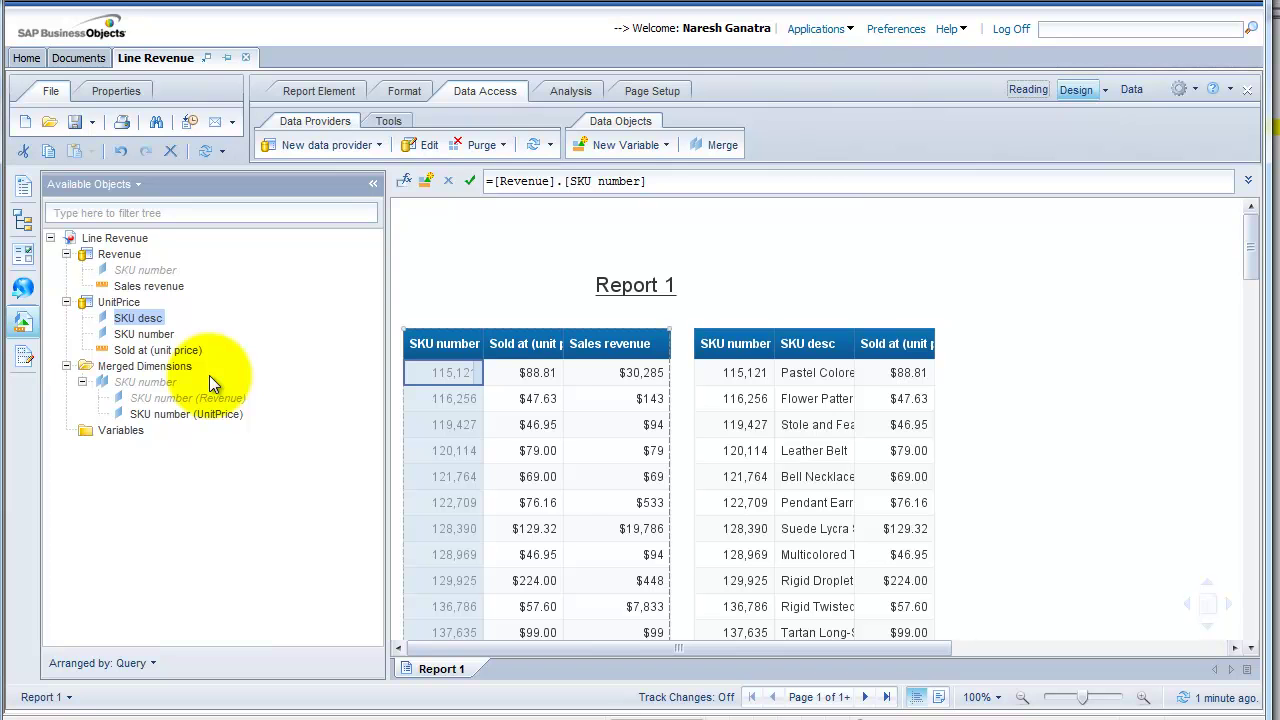
Step: Start a new variable named sku desc variable with the qualification Detail
{"action": "right_click", "coordinate": [113, 429]}
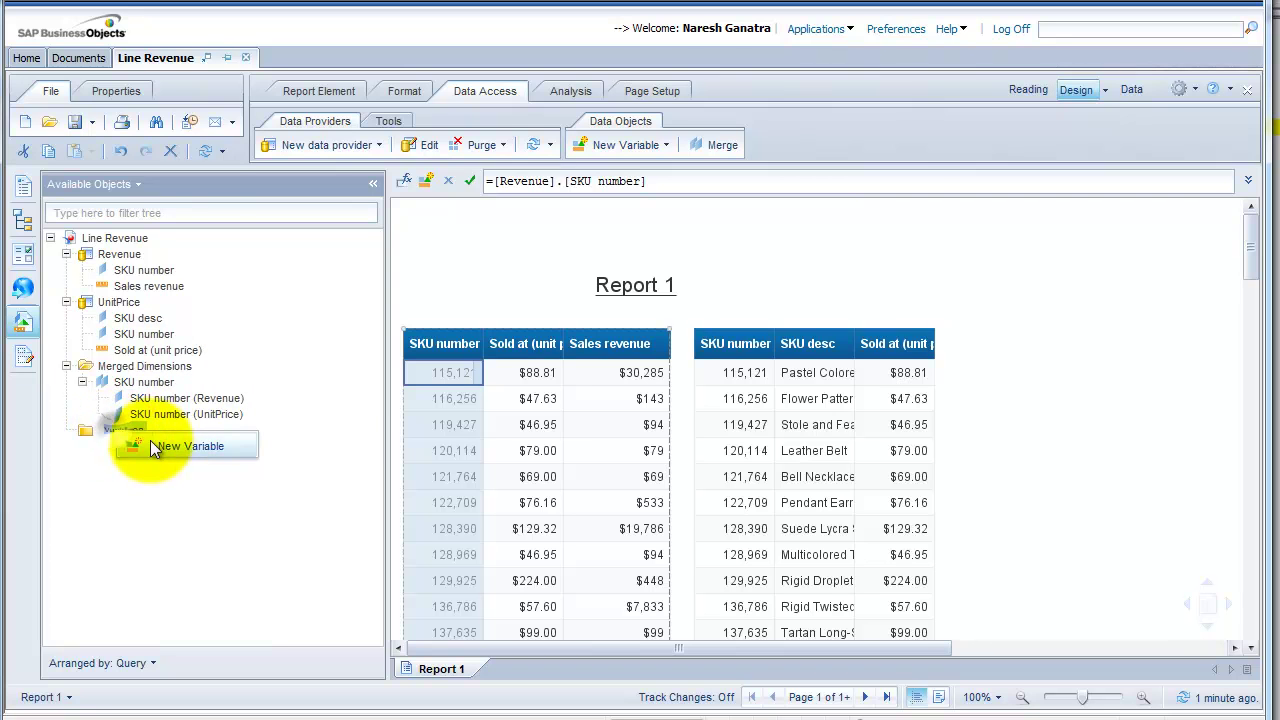
{"action": "left_click", "coordinate": [152, 446]}
{"action": "type", "text": "sku desc variable"}
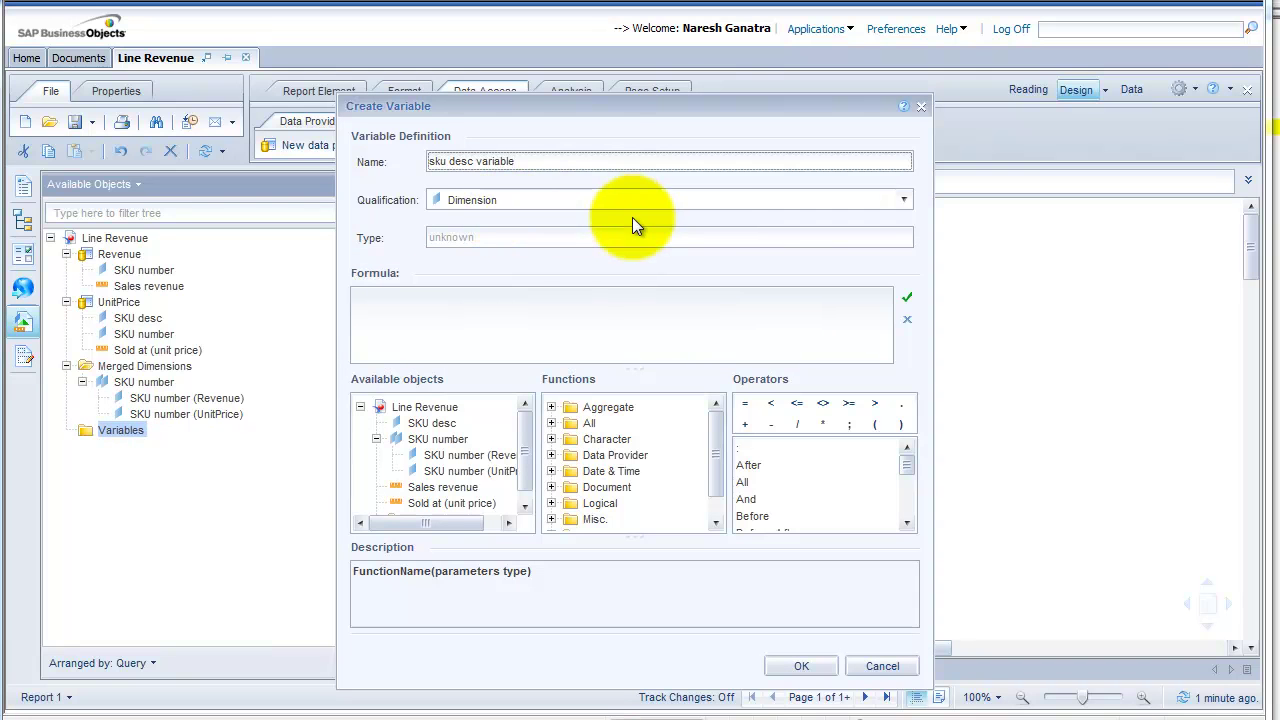
{"action": "left_click", "coordinate": [709, 200]}
{"action": "left_click", "coordinate": [632, 263]}
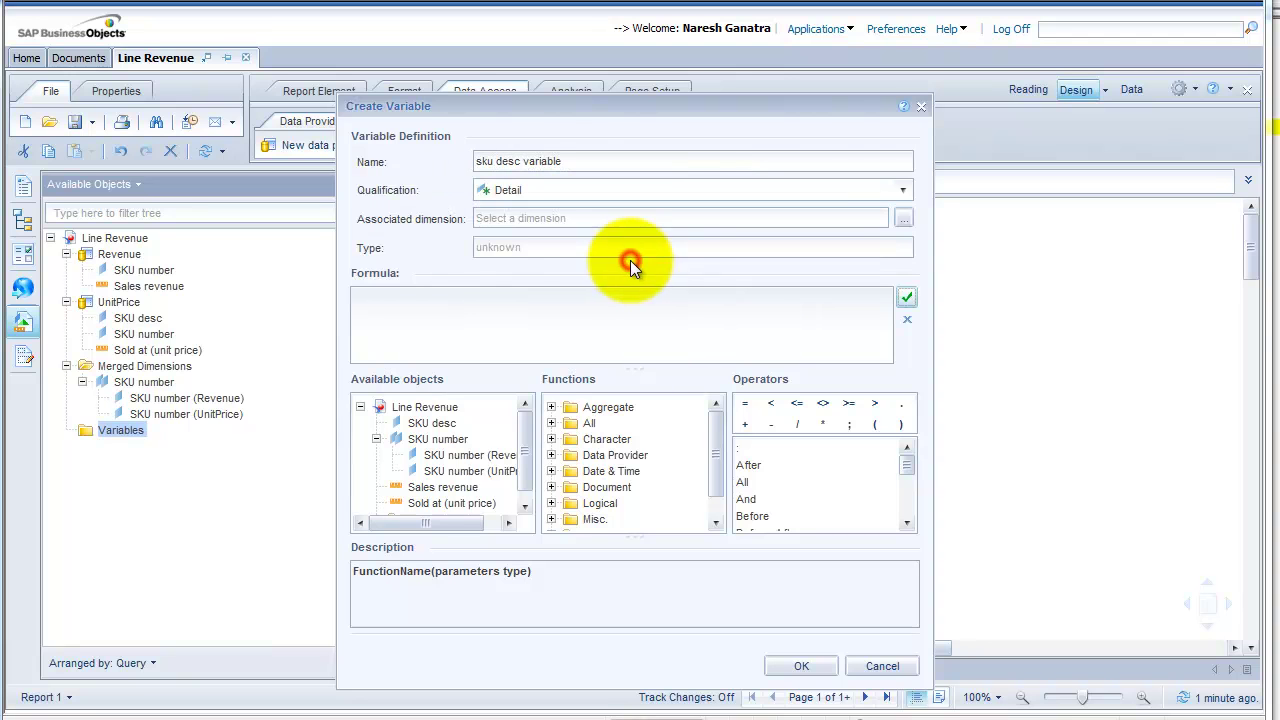
Step: Define the variable's formula as =[SKU desc], associate it with SKU number (UnitPrice), and create it
{"action": "double_click", "coordinate": [438, 423]}
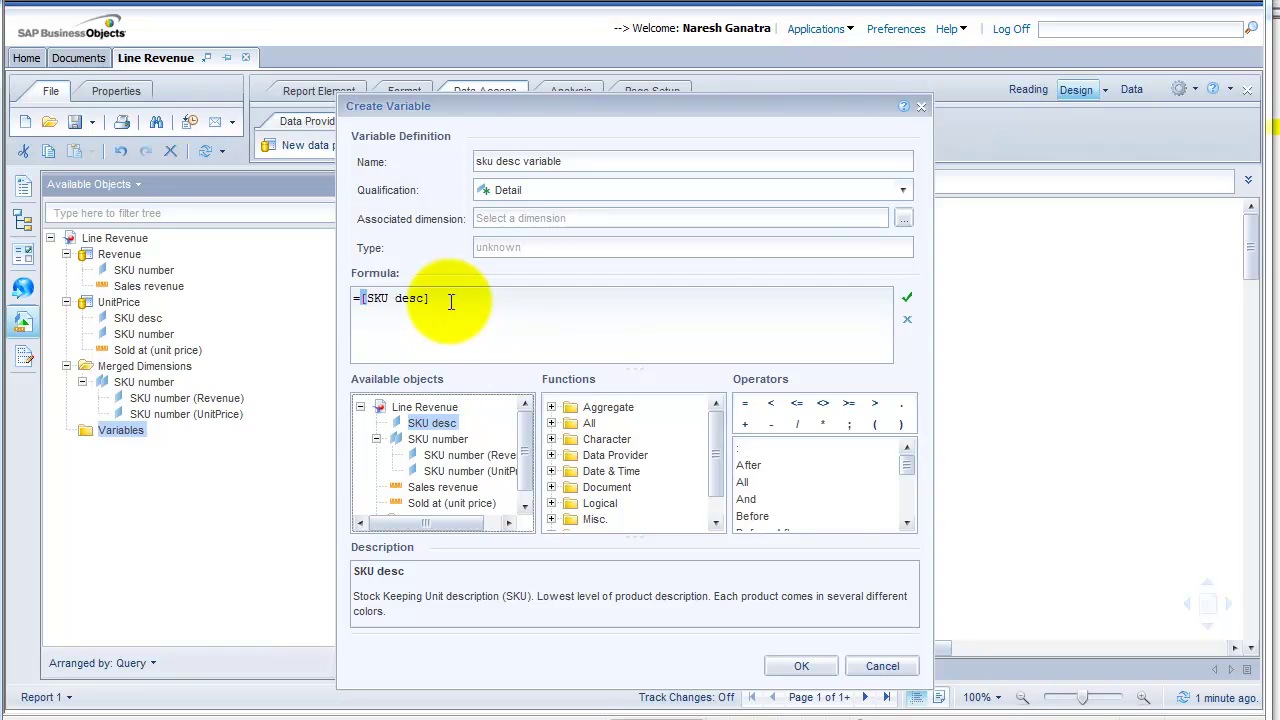
{"action": "left_click", "coordinate": [902, 219]}
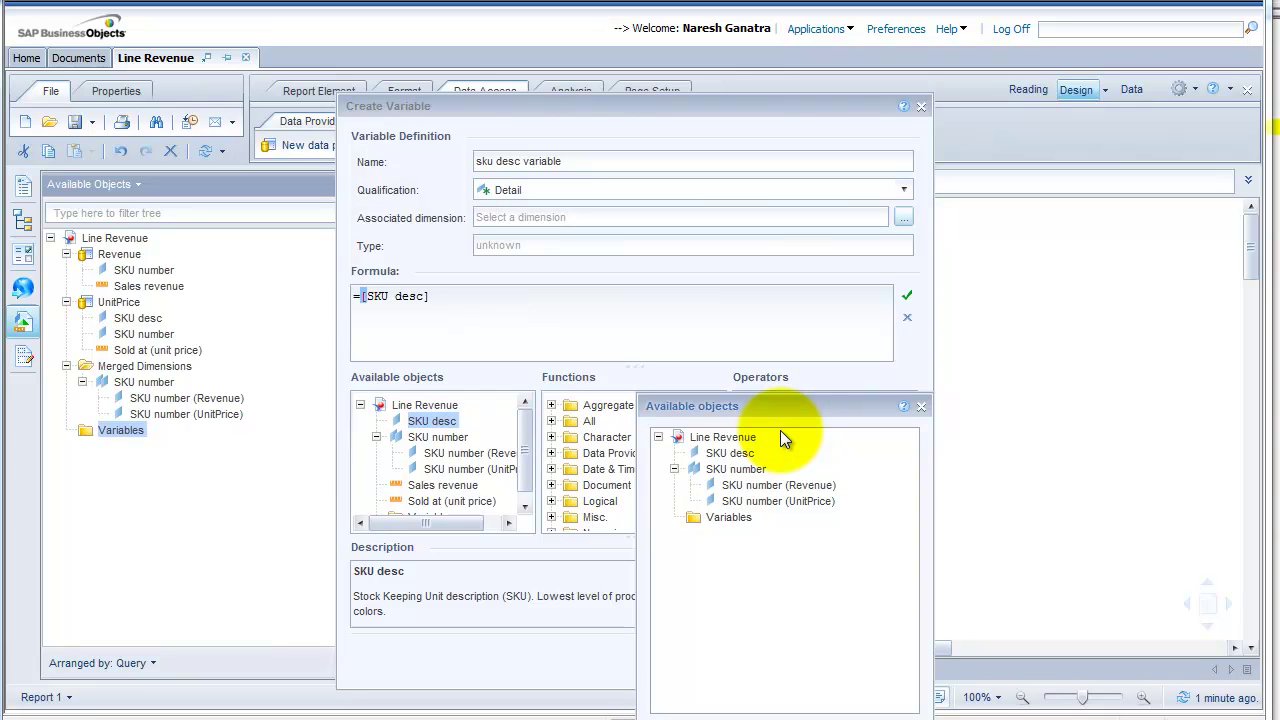
{"action": "left_click", "coordinate": [738, 470]}
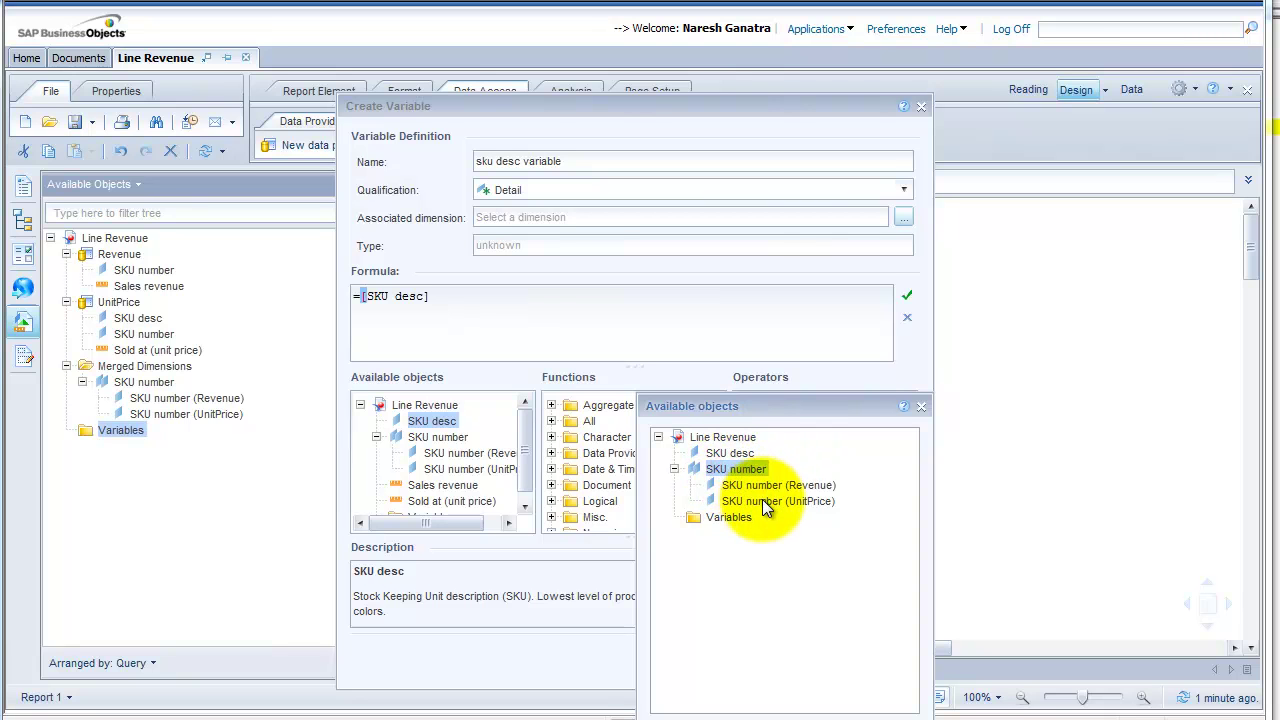
{"action": "left_click", "coordinate": [764, 502]}
{"action": "left_click_drag", "start_coordinate": [791, 405], "coordinate": [611, 247]}
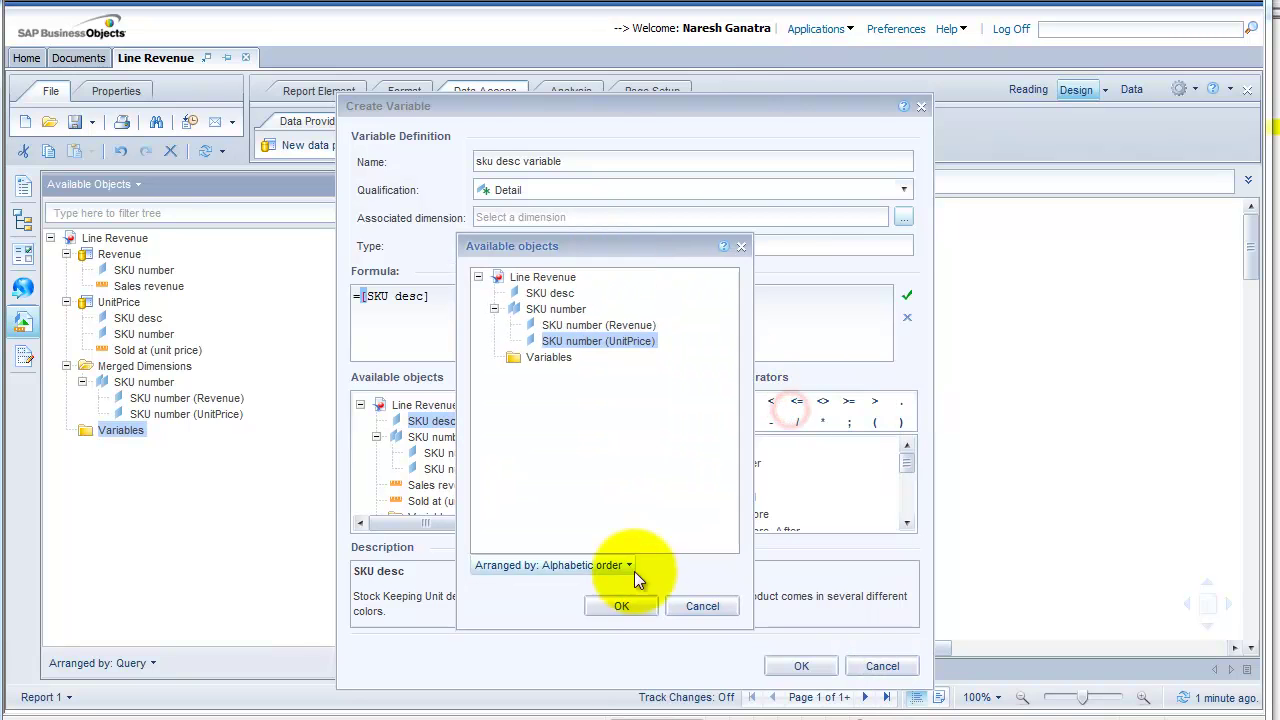
{"action": "left_click", "coordinate": [623, 604]}
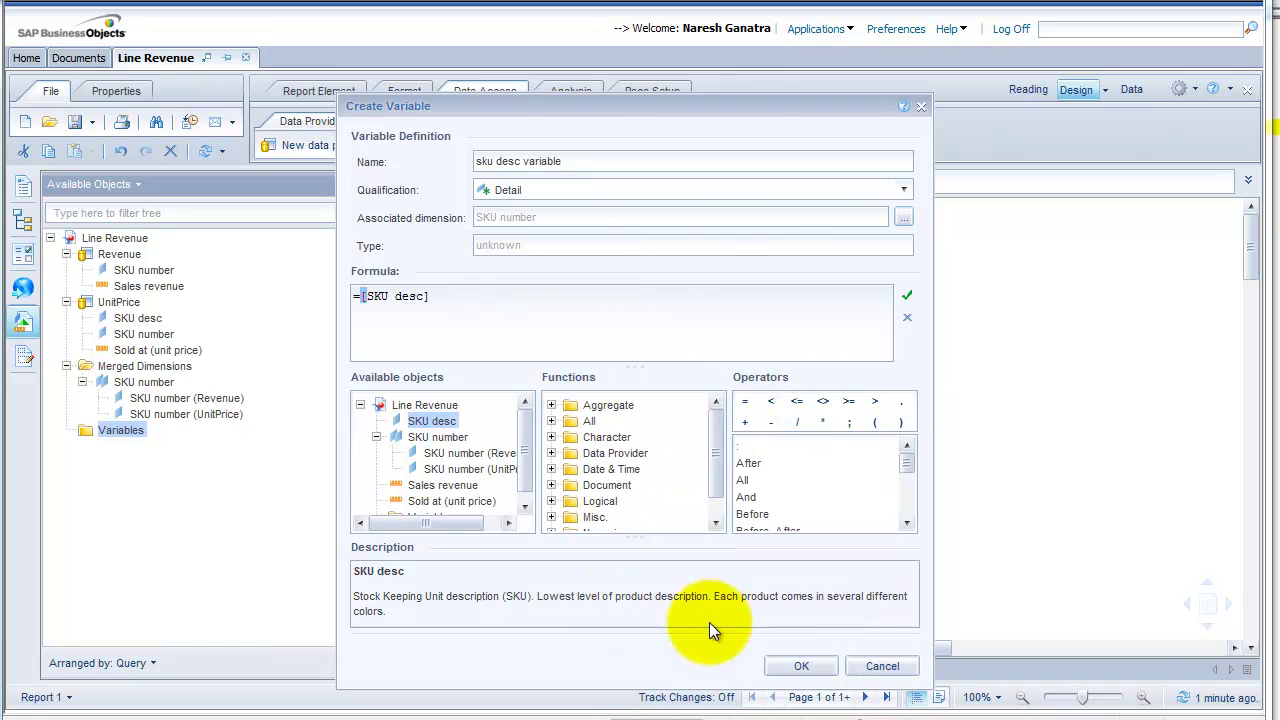
{"action": "left_click", "coordinate": [809, 665]}
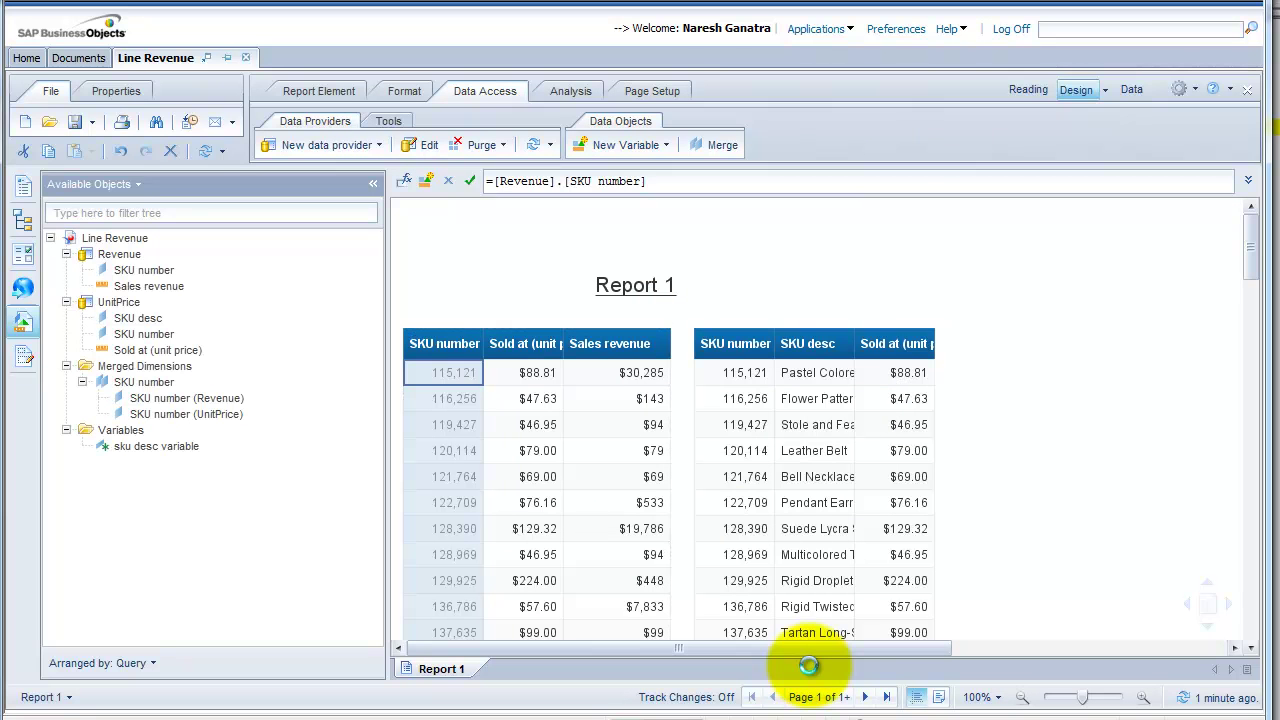
Step: Add sku desc variable after SKU number in the revenue table with its column autofitted, and save the report
{"action": "left_click_drag", "start_coordinate": [145, 449], "coordinate": [478, 368]}
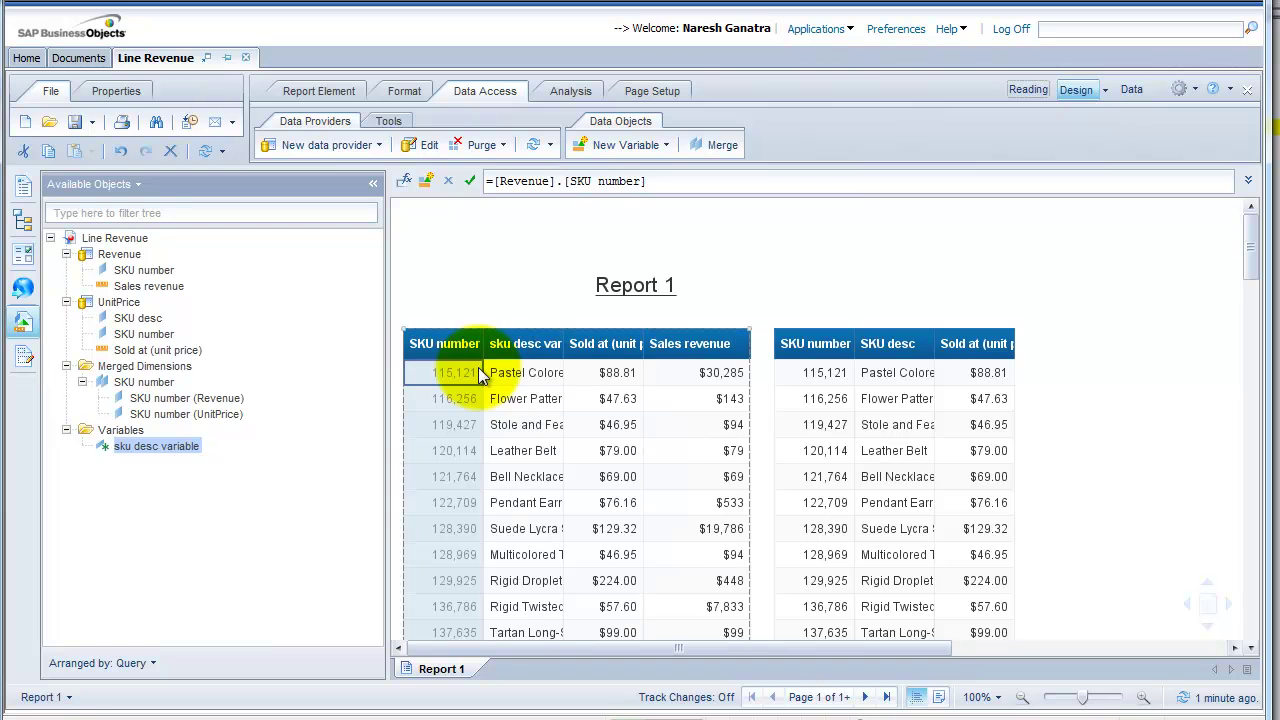
{"action": "left_click", "coordinate": [560, 346]}
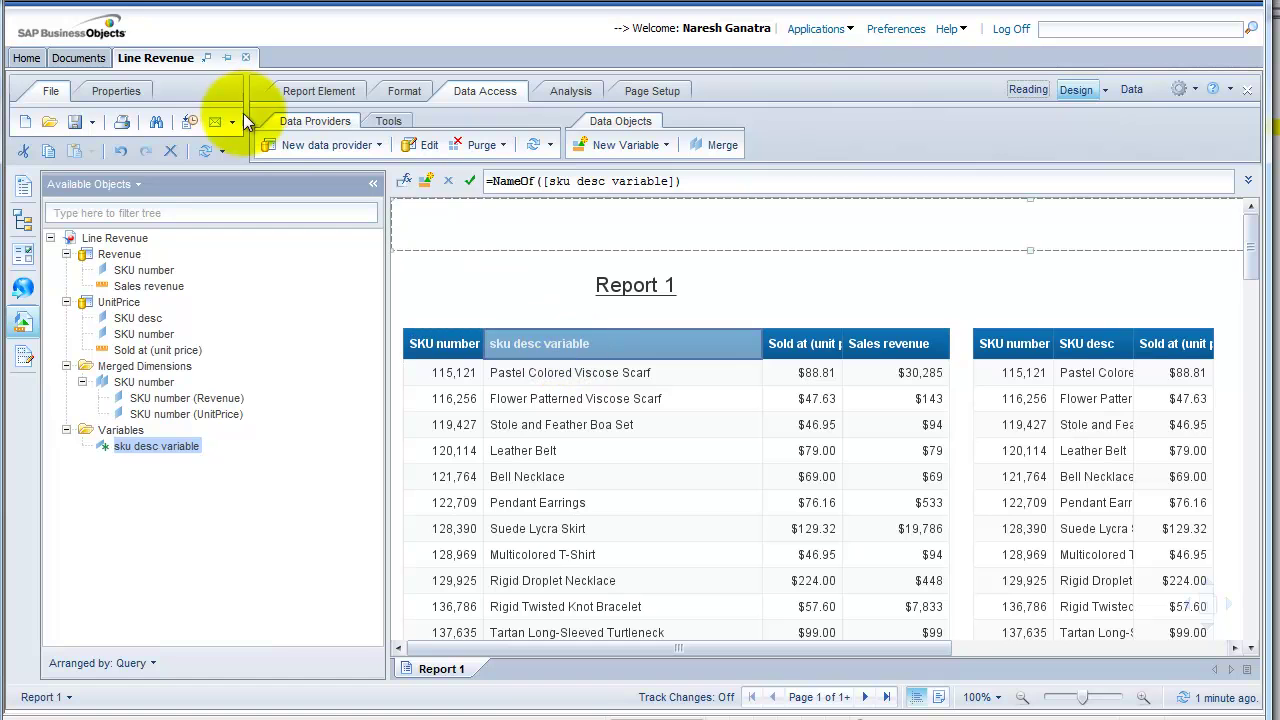
{"action": "left_click", "coordinate": [79, 125]}
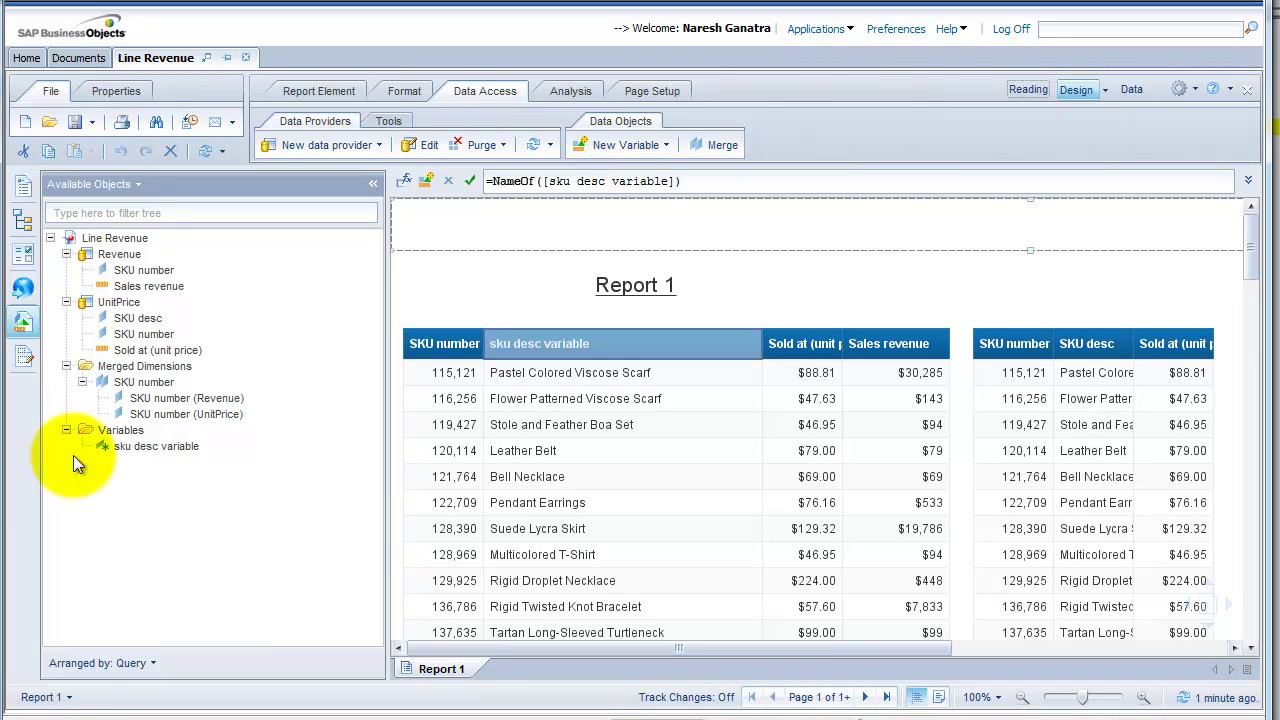
Step: Examine the definition of sku desc variable, including its qualification, associated dimension and formula
{"action": "right_click", "coordinate": [156, 445]}
{"action": "left_click", "coordinate": [195, 460]}
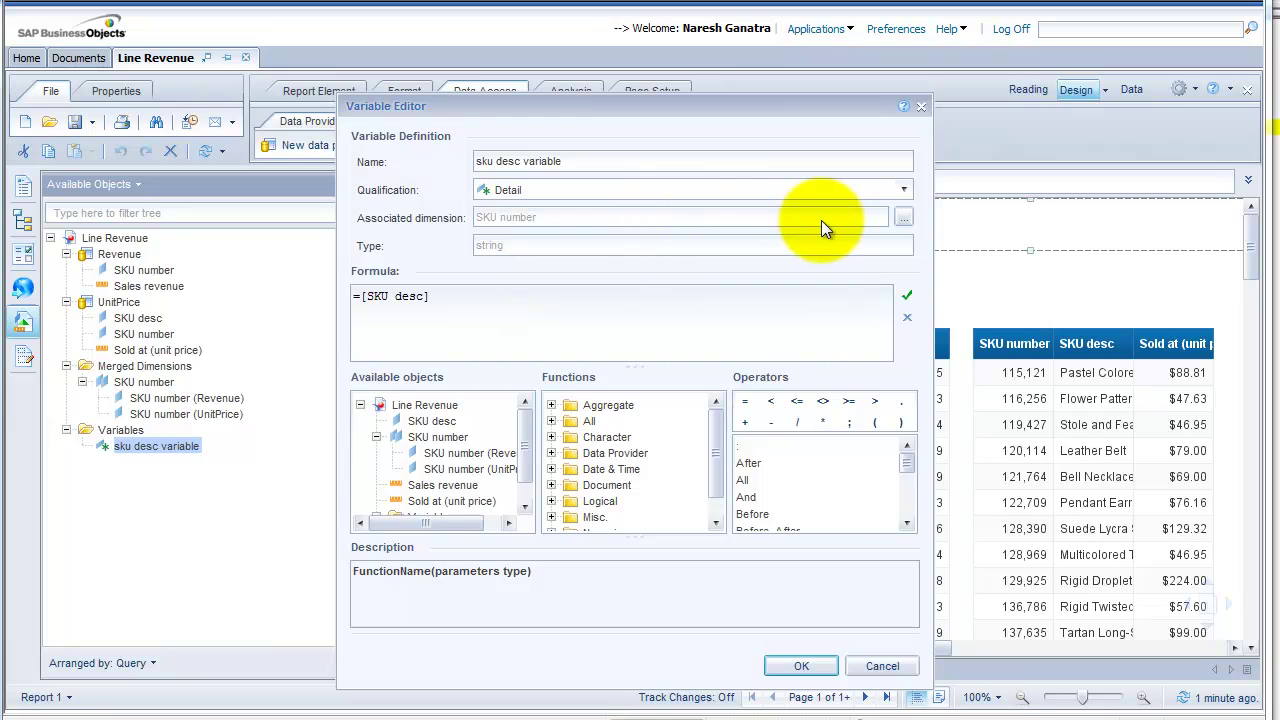
{"action": "left_click", "coordinate": [880, 666]}
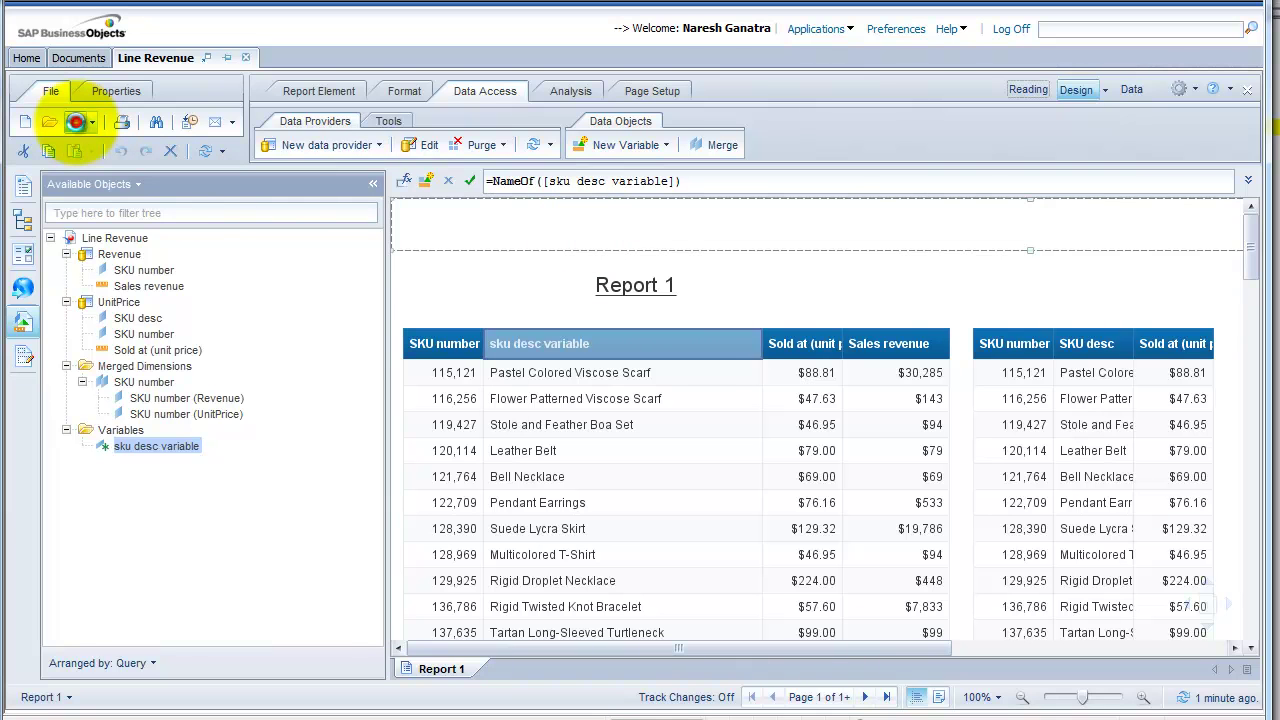
Step: Save the Line Revenue report and switch to Web Intelligence Rich Client
{"action": "left_click", "coordinate": [76, 122]}
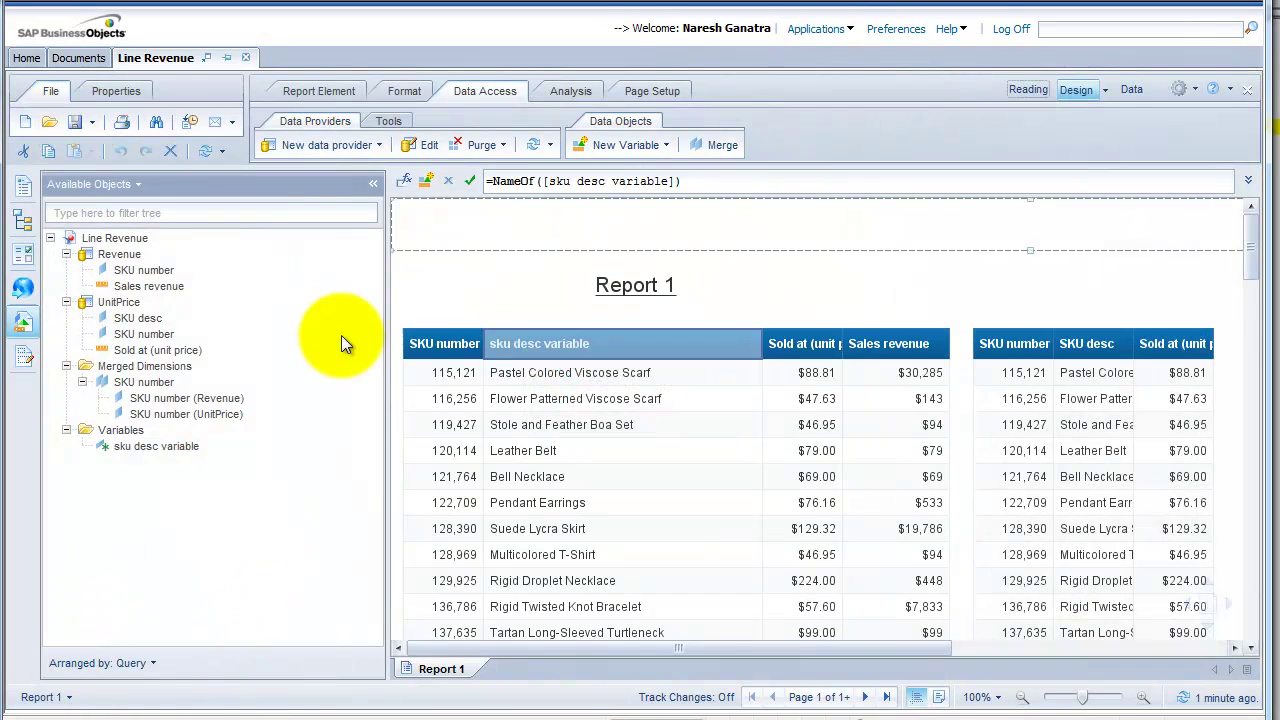
{"action": "key", "text": "super"}
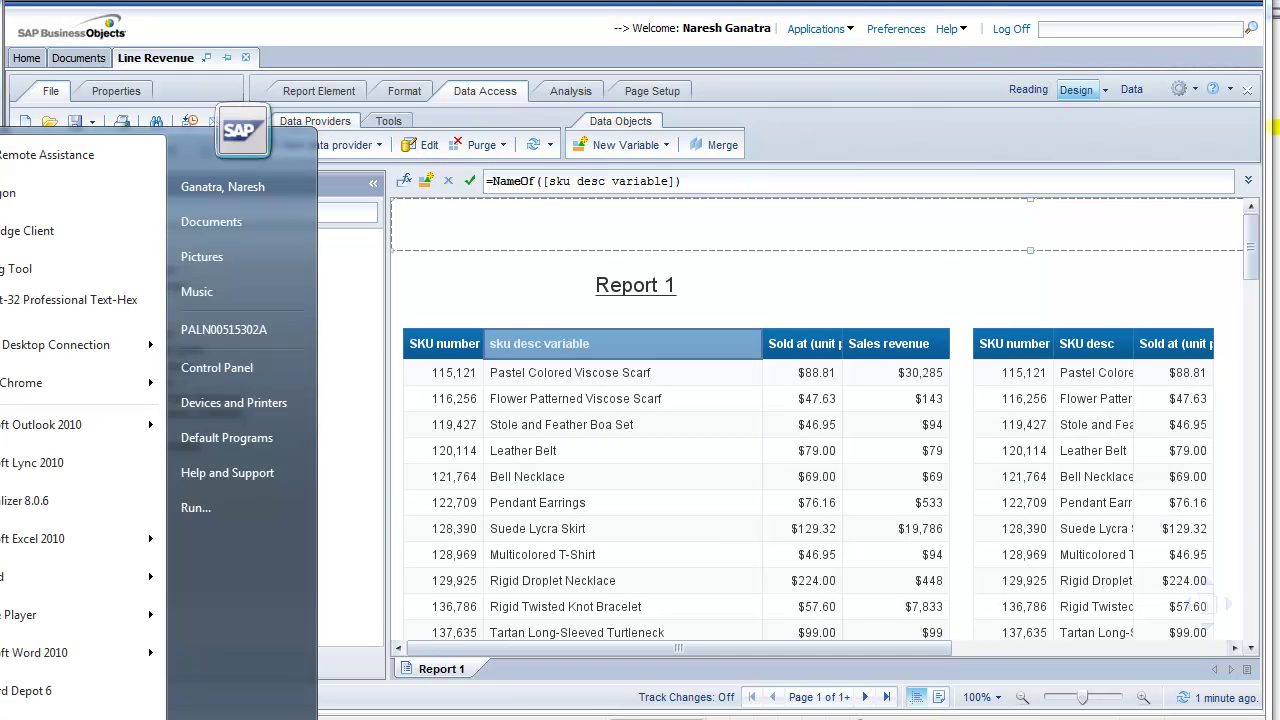
{"action": "key", "text": "Escape"}
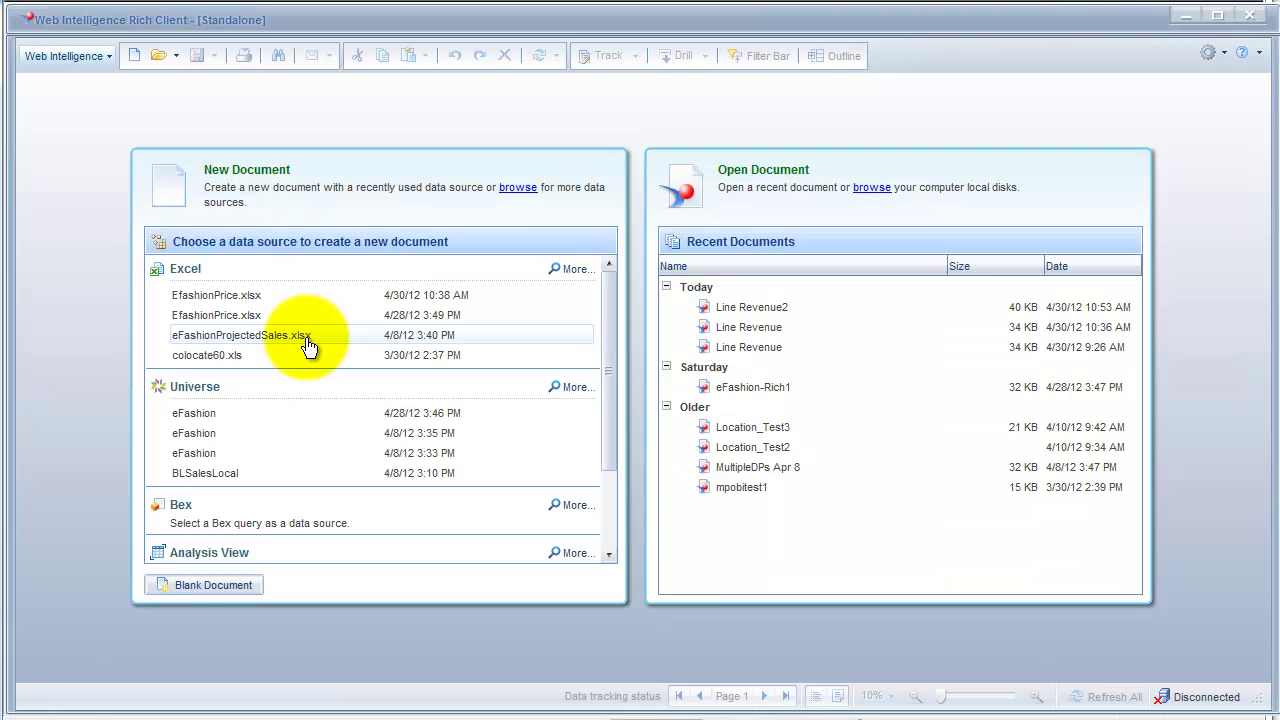
Step: Log in to the pald00486942a system with Enterprise authentication, entering the account password
{"action": "left_click", "coordinate": [1223, 53]}
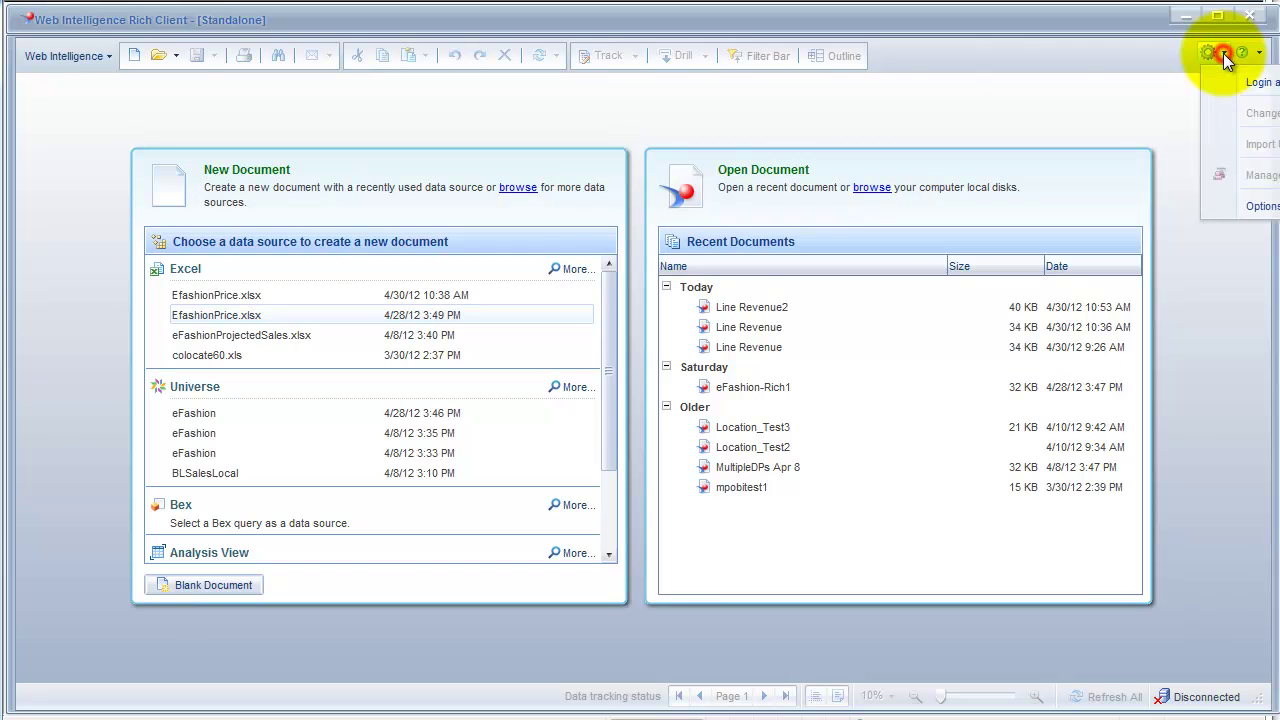
{"action": "left_click", "coordinate": [1250, 84]}
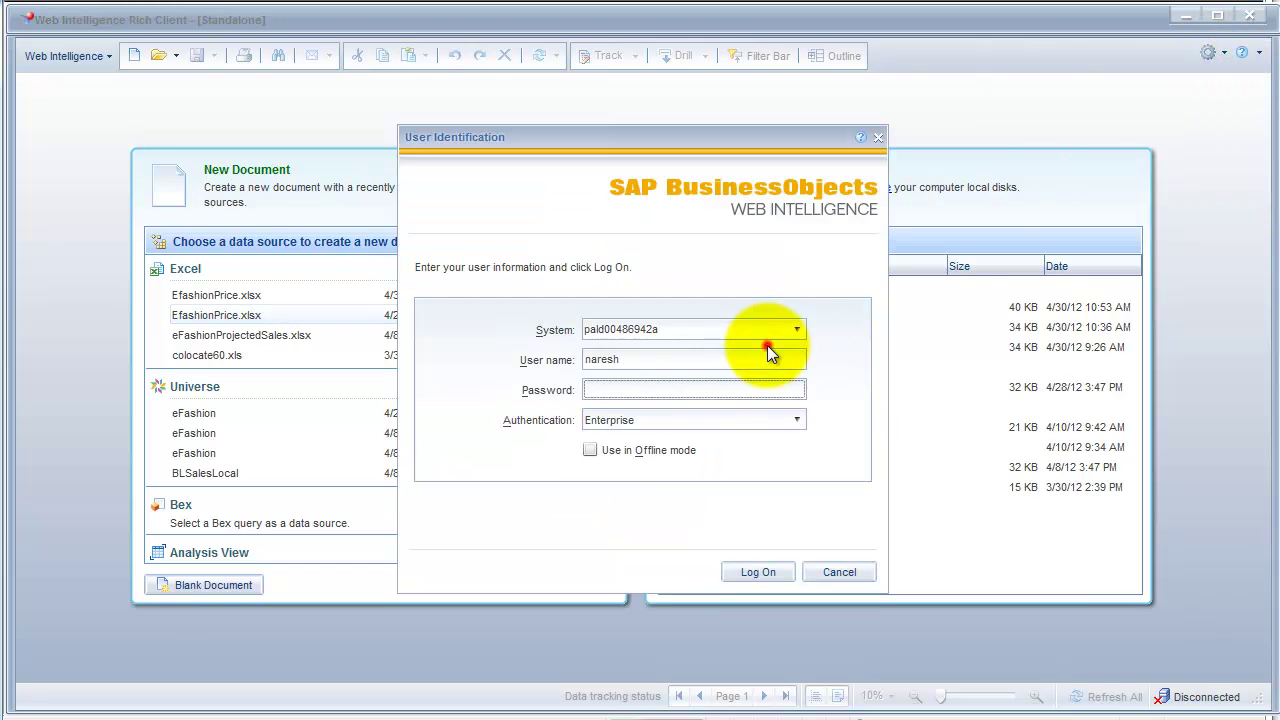
{"action": "type", "text": "•••••••••••"}
{"action": "key", "text": "Return"}
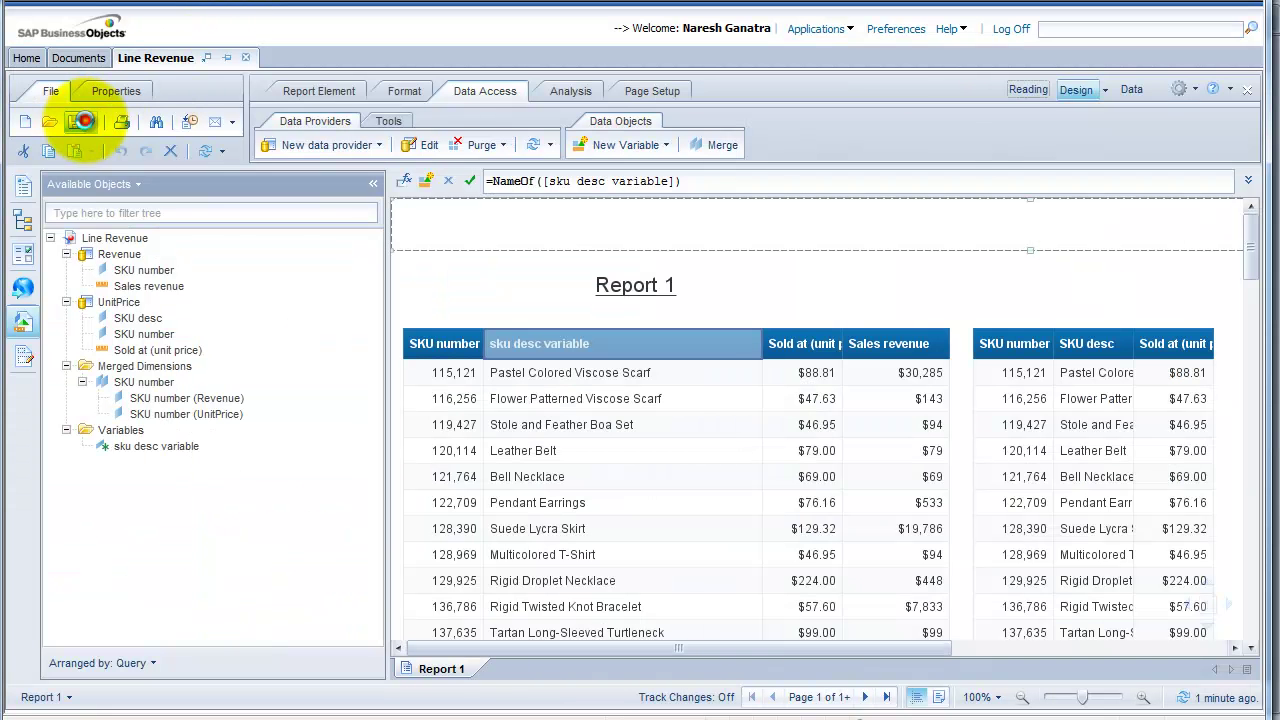
Step: Save the Line Revenue report and open it in Web Intelligence Rich Client from the pald00486942a server's Public Folders, Demo Reports
{"action": "left_click", "coordinate": [82, 121]}
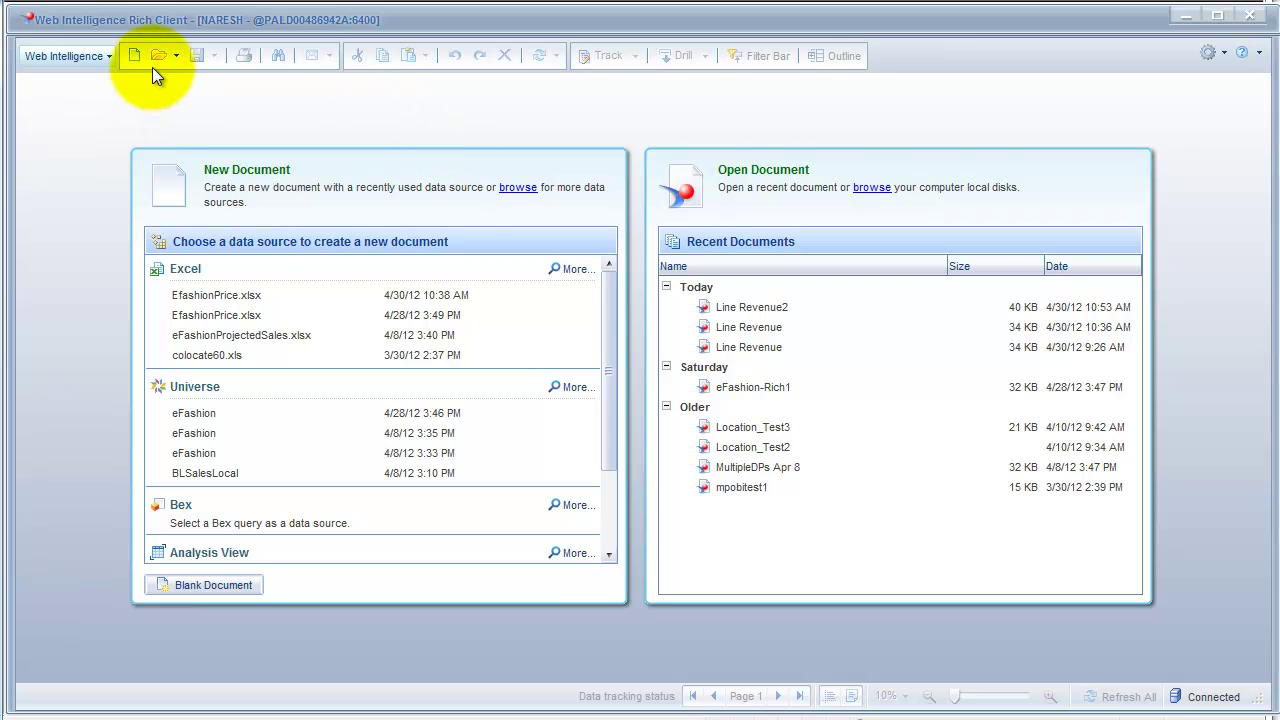
{"action": "left_click", "coordinate": [159, 57]}
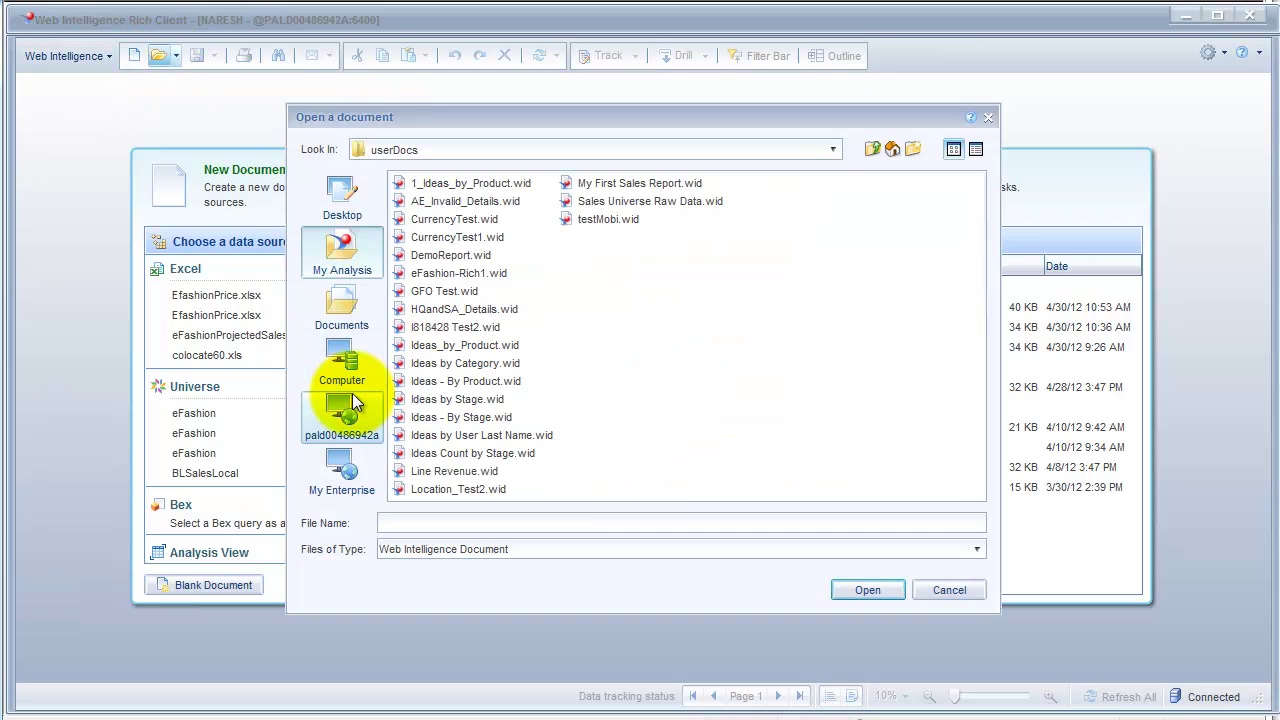
{"action": "left_click", "coordinate": [351, 426]}
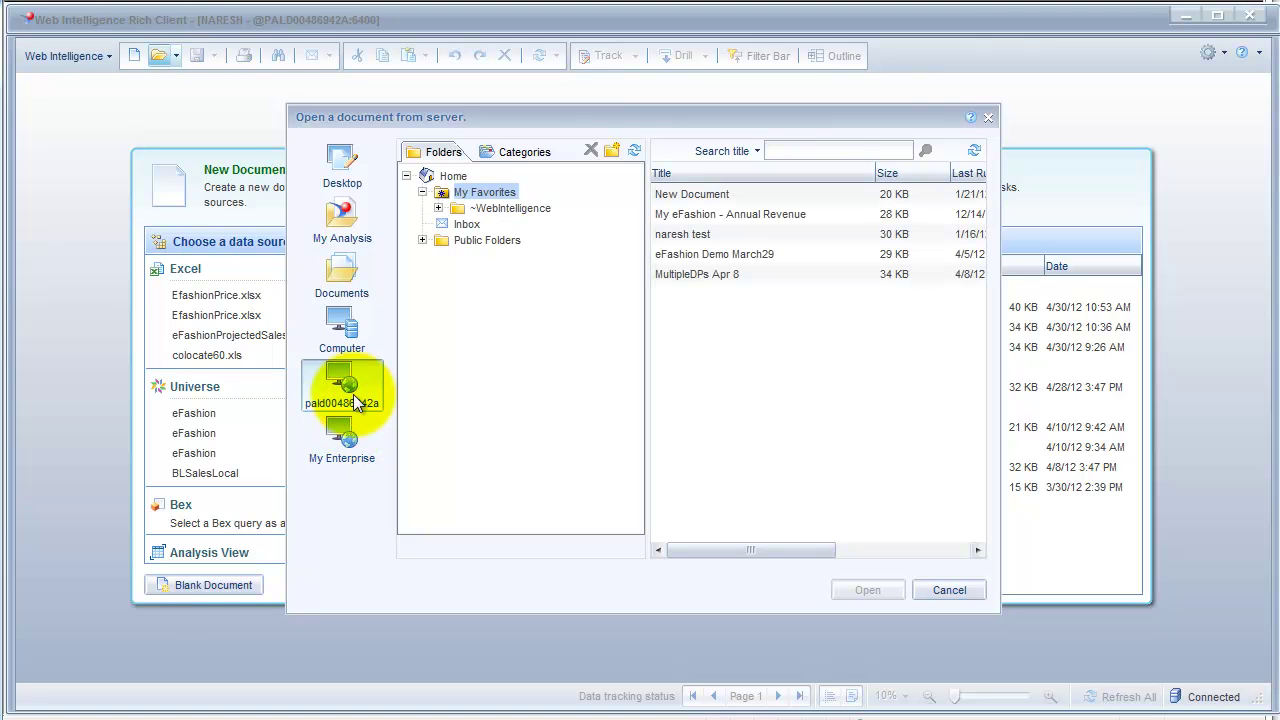
{"action": "left_click", "coordinate": [421, 239]}
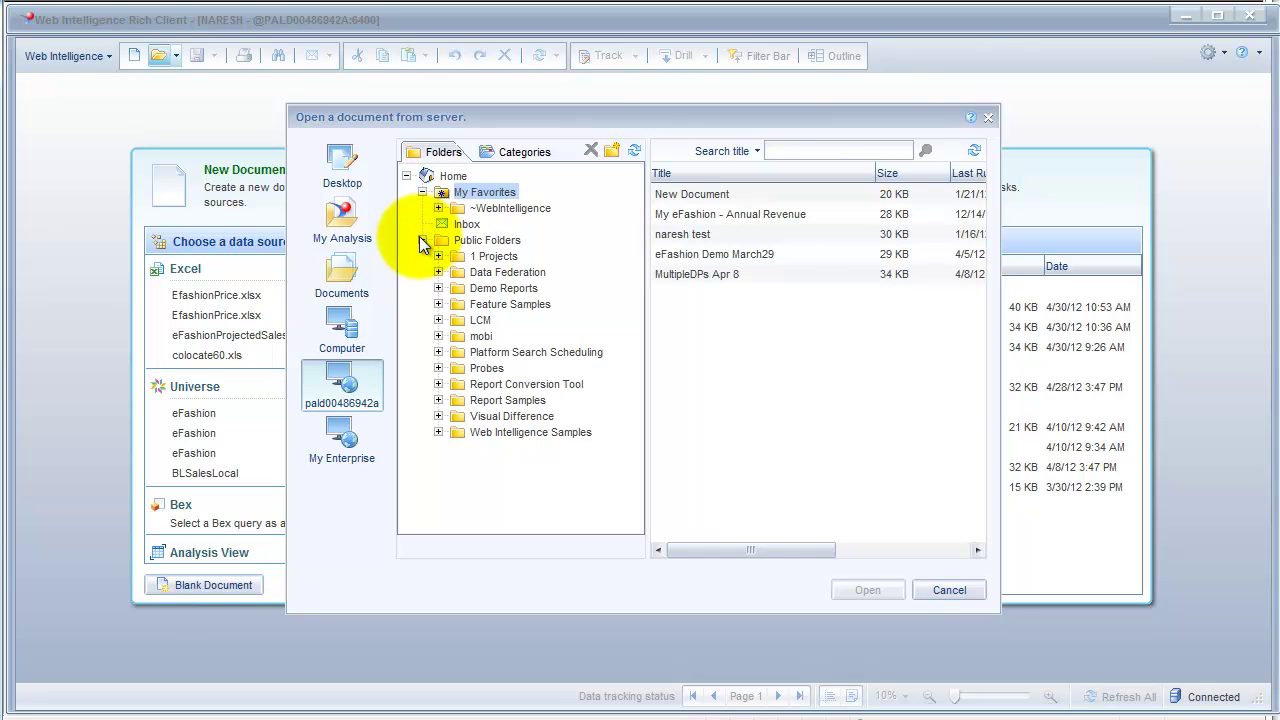
{"action": "left_click", "coordinate": [493, 287]}
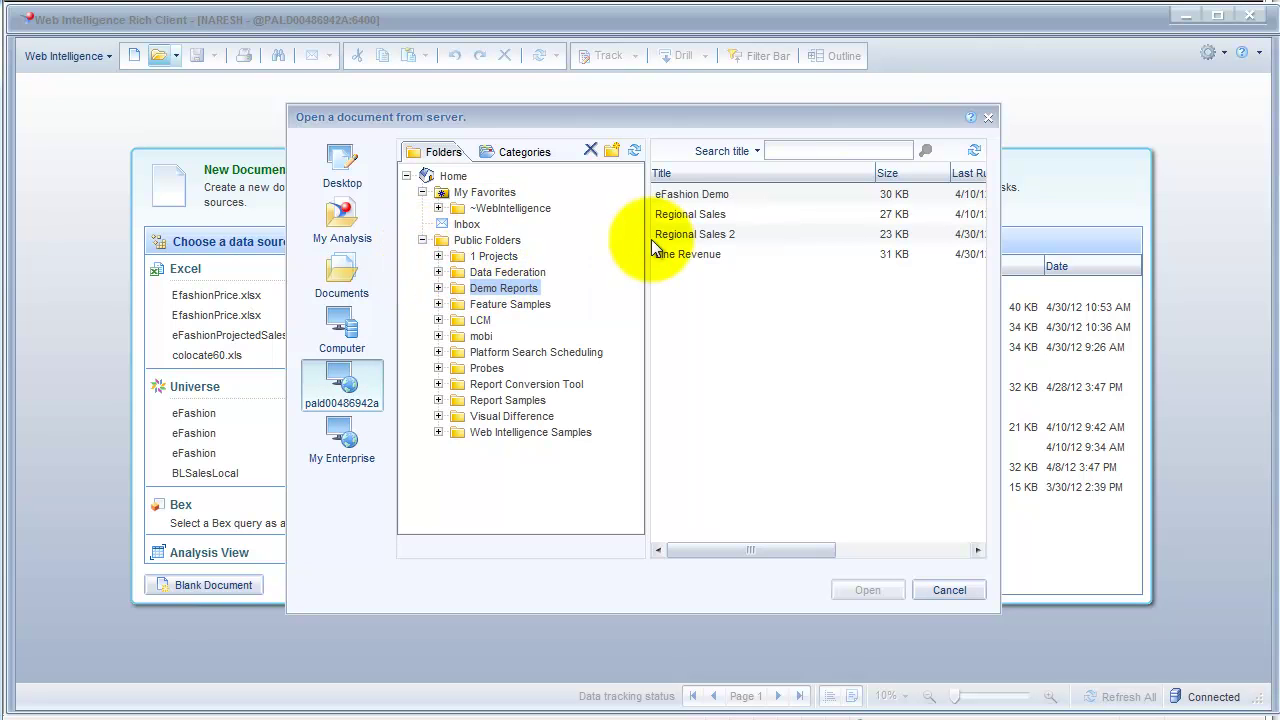
{"action": "left_click", "coordinate": [708, 256]}
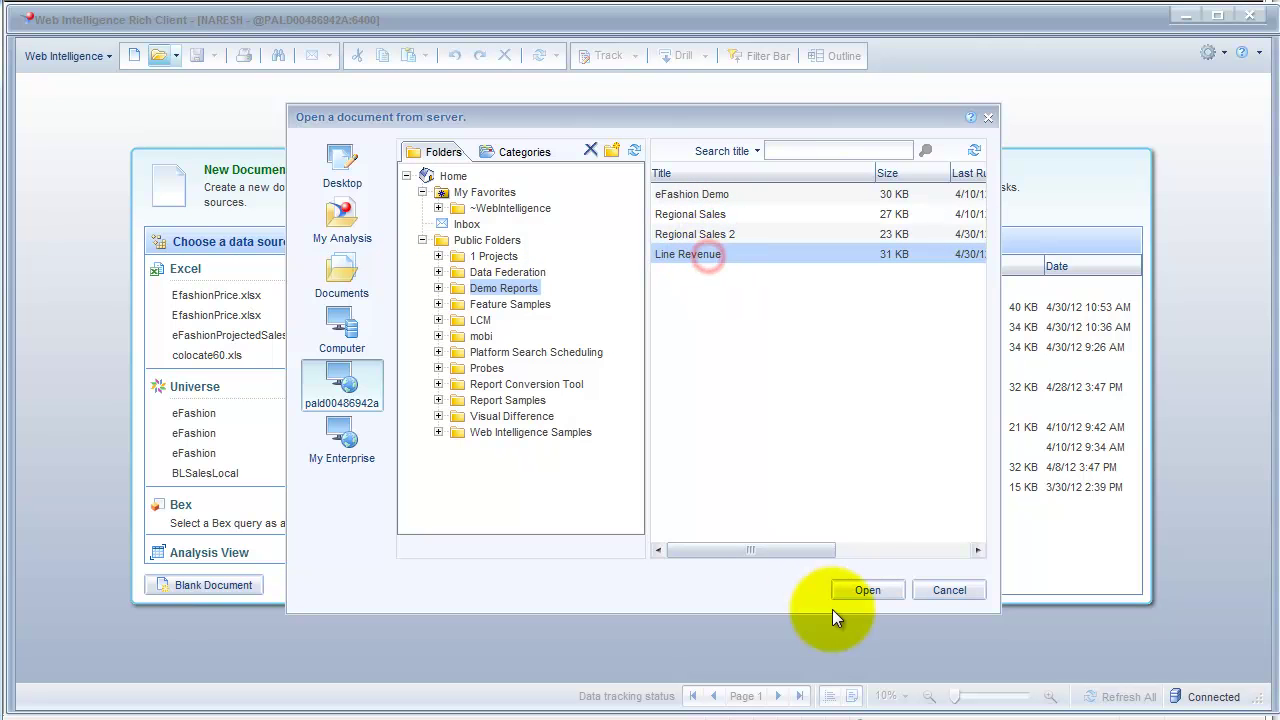
{"action": "left_click", "coordinate": [860, 592]}
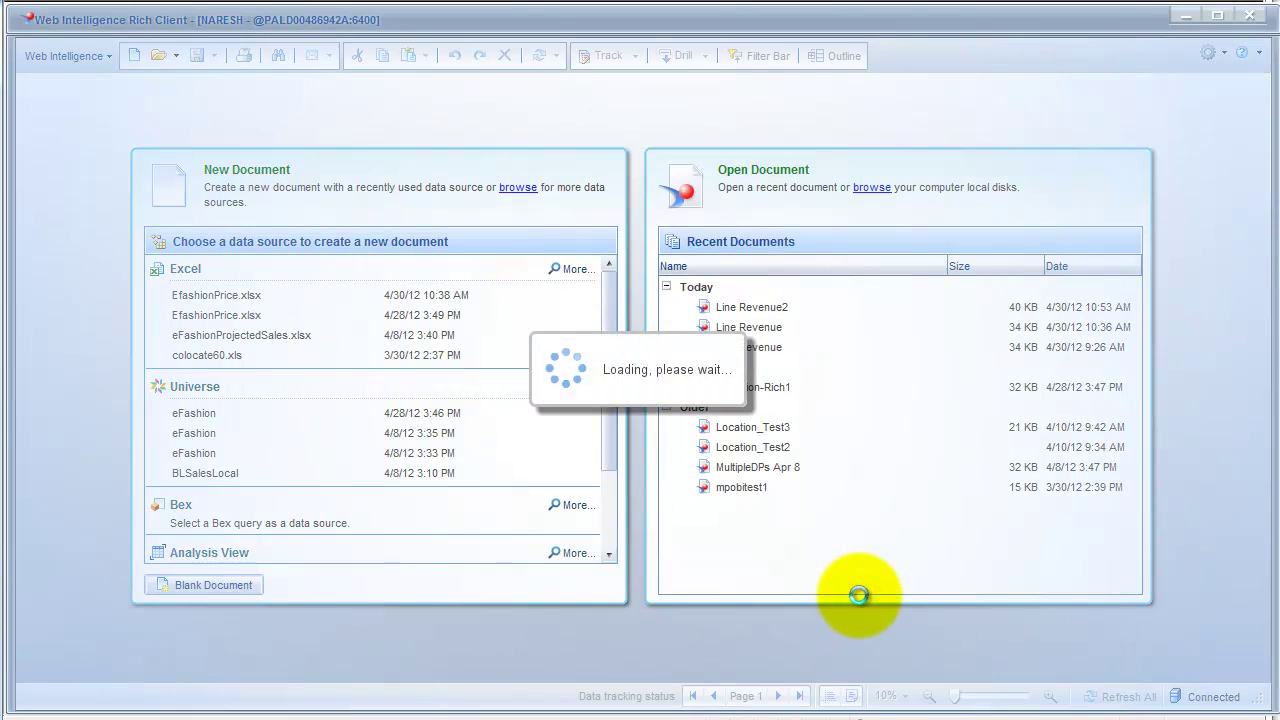
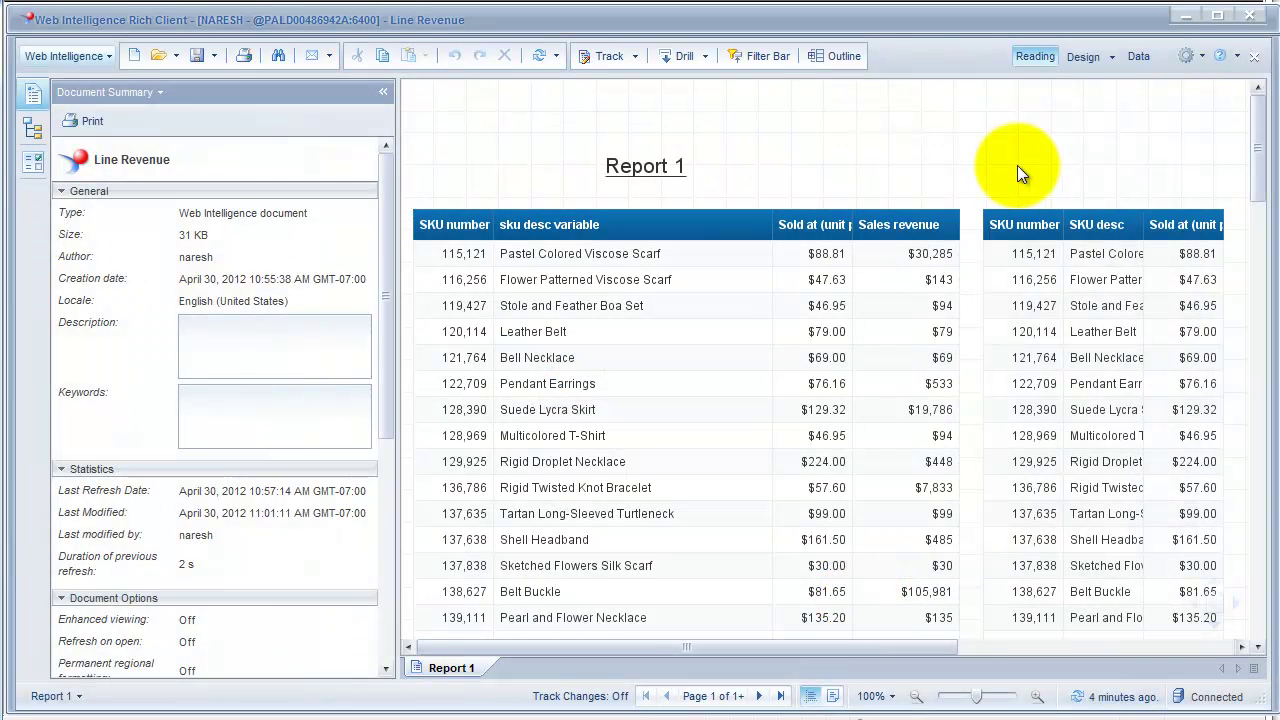
Step: Switch the Line Revenue report to Design mode and arrange its available objects by Query
{"action": "left_click", "coordinate": [1085, 58]}
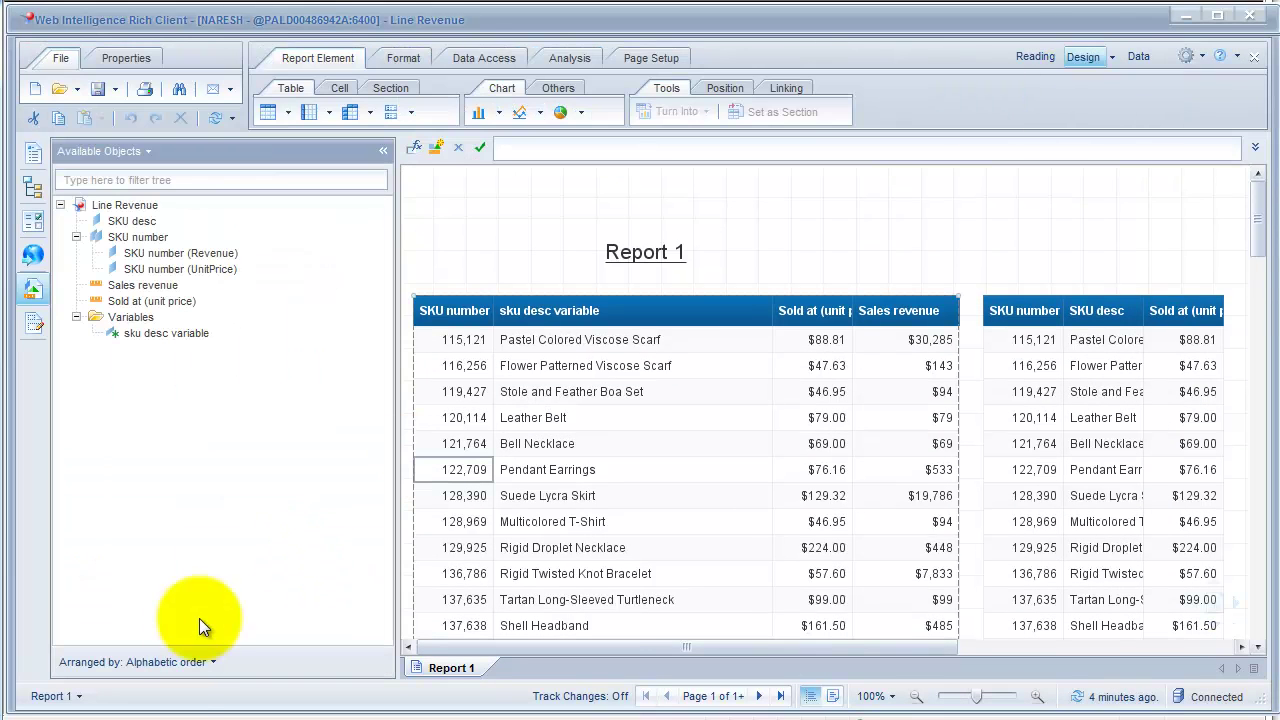
{"action": "left_click", "coordinate": [168, 662]}
{"action": "left_click", "coordinate": [114, 686]}
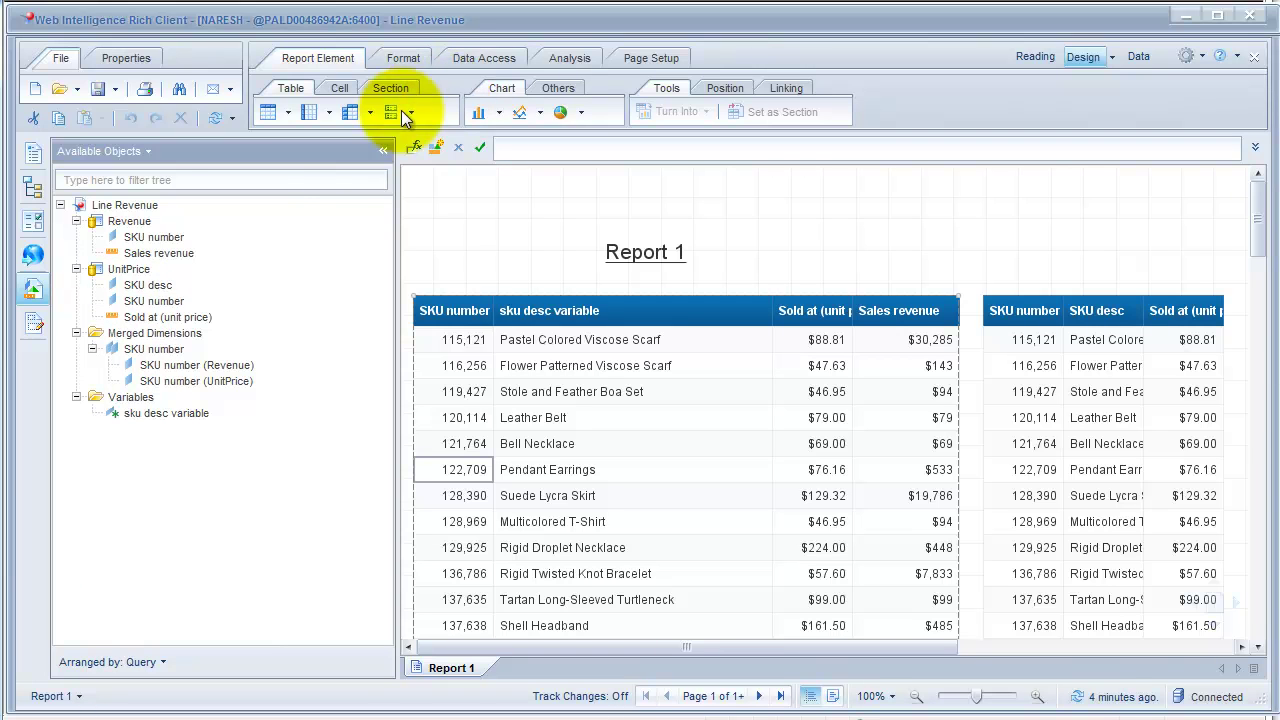
Step: Unmerge the SKU number merged dimension, removing all its instances from the report
{"action": "left_click", "coordinate": [150, 352]}
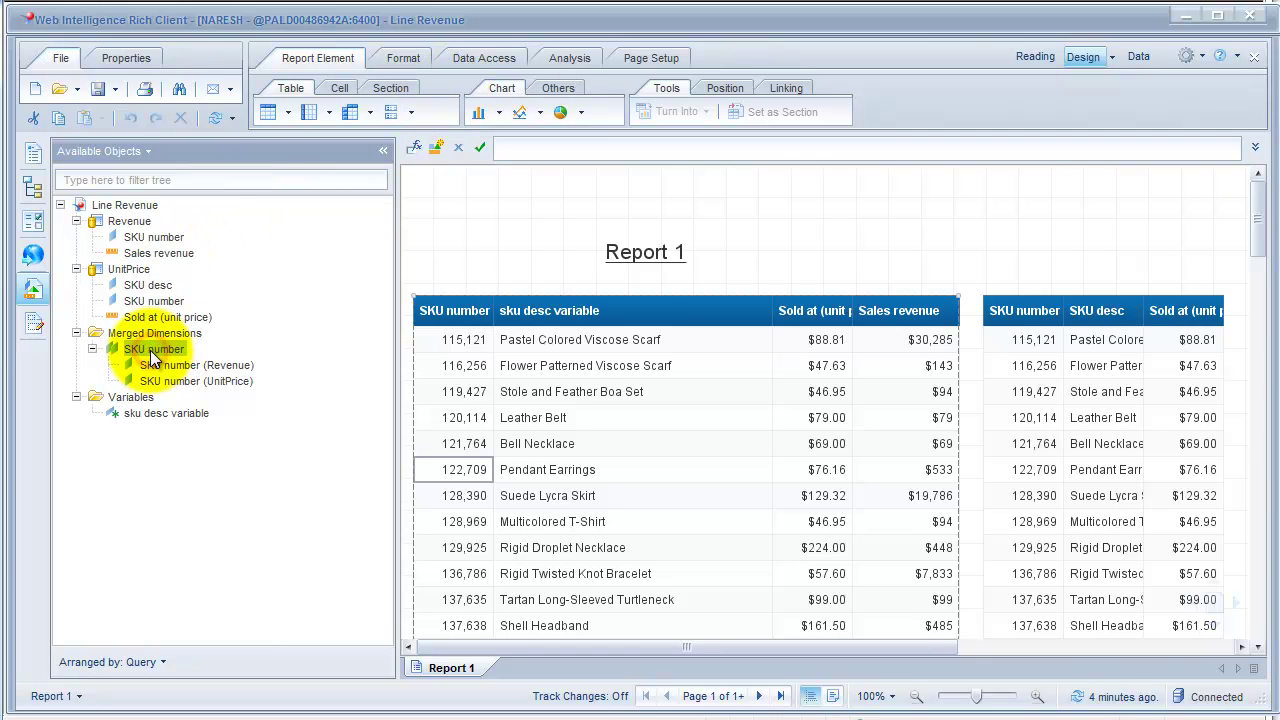
{"action": "right_click", "coordinate": [150, 350]}
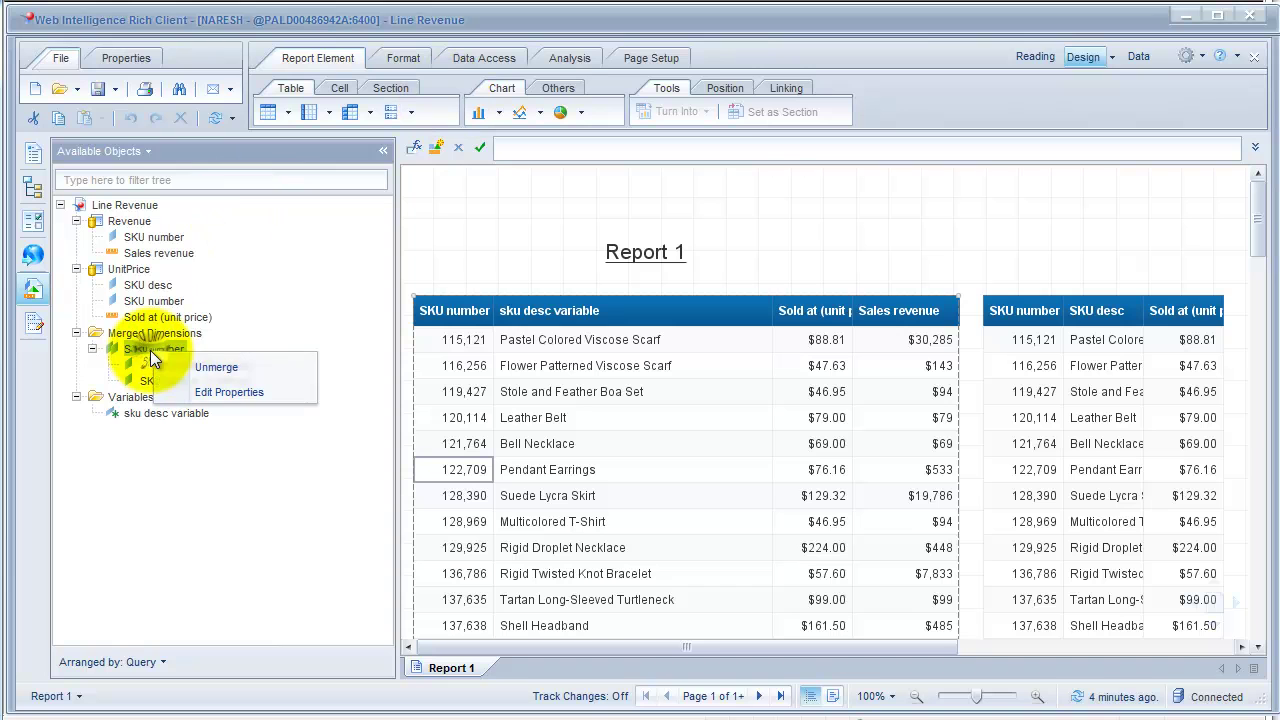
{"action": "left_click", "coordinate": [215, 369]}
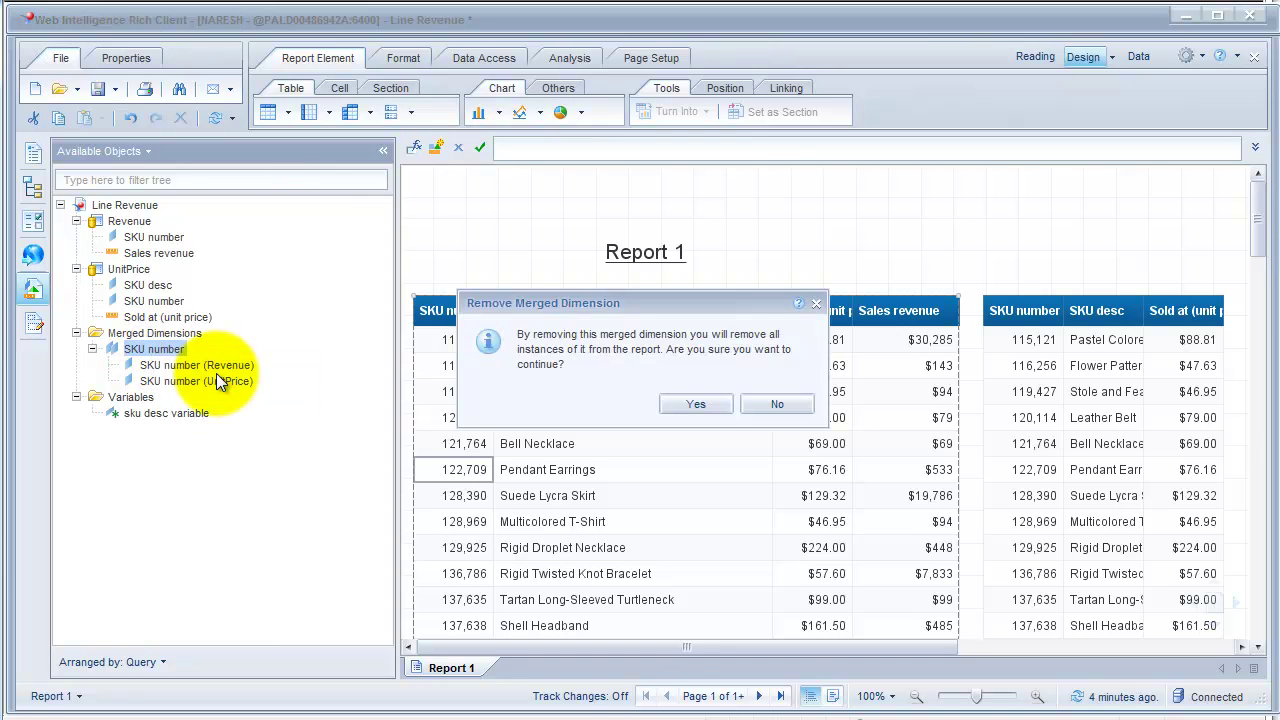
{"action": "left_click", "coordinate": [696, 404]}
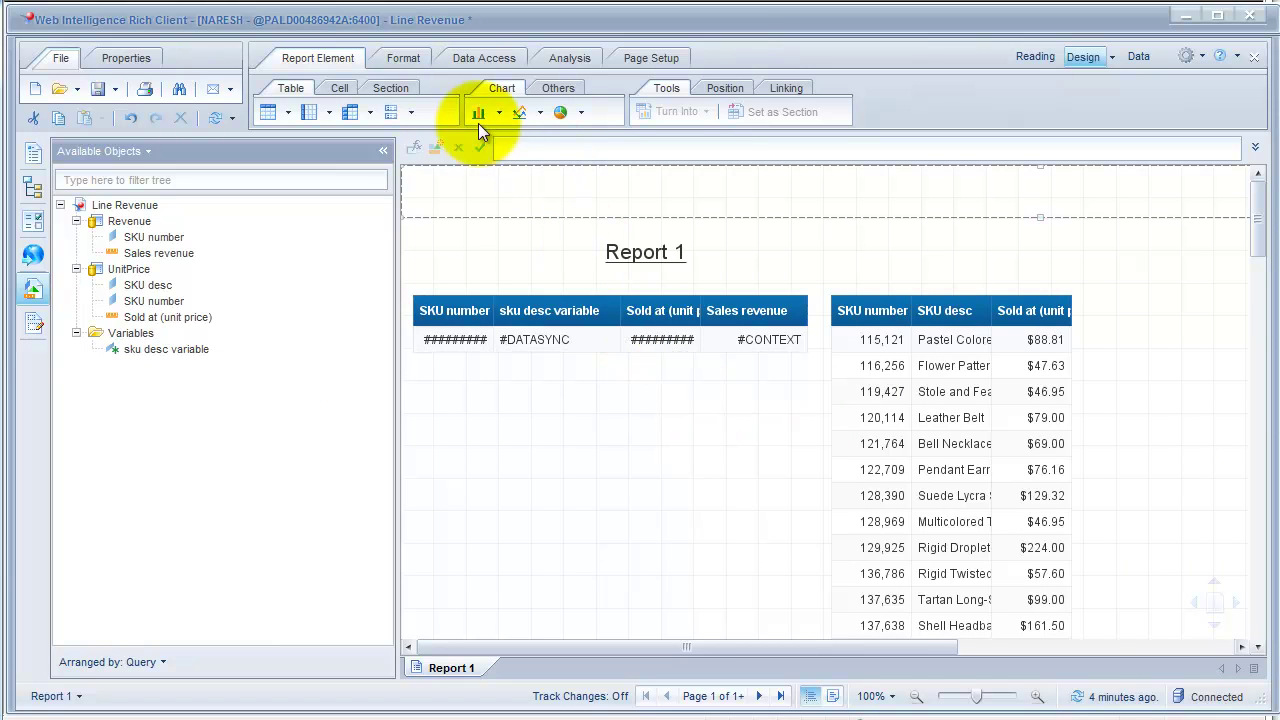
Step: Delete the UnitPrice query from the report's data providers and apply the change
{"action": "left_click", "coordinate": [480, 58]}
{"action": "left_click", "coordinate": [417, 112]}
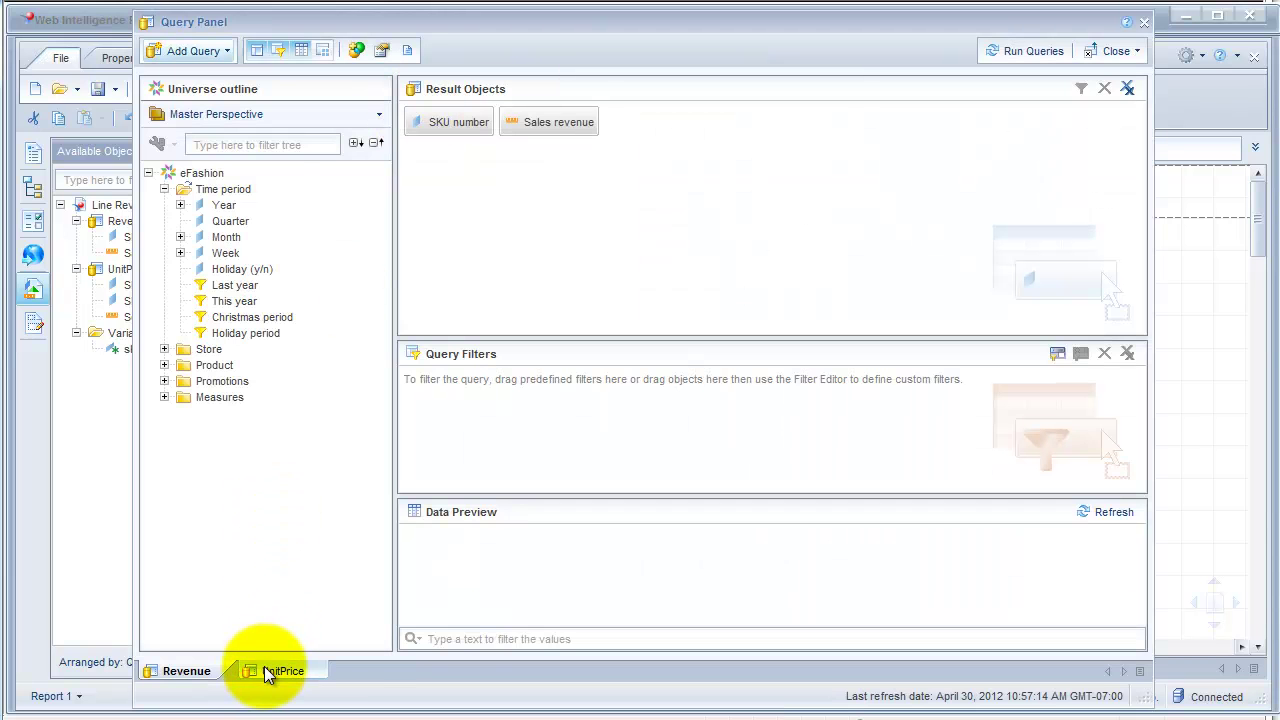
{"action": "left_click", "coordinate": [268, 672]}
{"action": "right_click", "coordinate": [268, 671]}
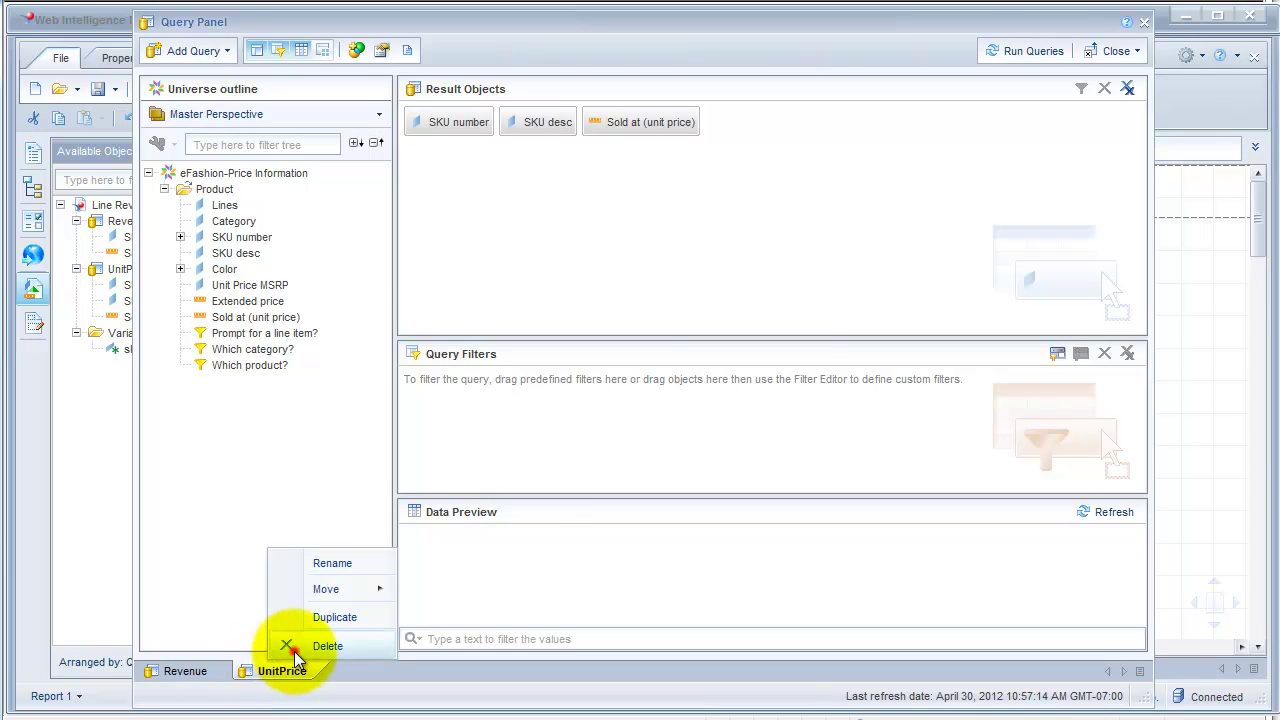
{"action": "left_click", "coordinate": [294, 646]}
{"action": "left_click", "coordinate": [685, 396]}
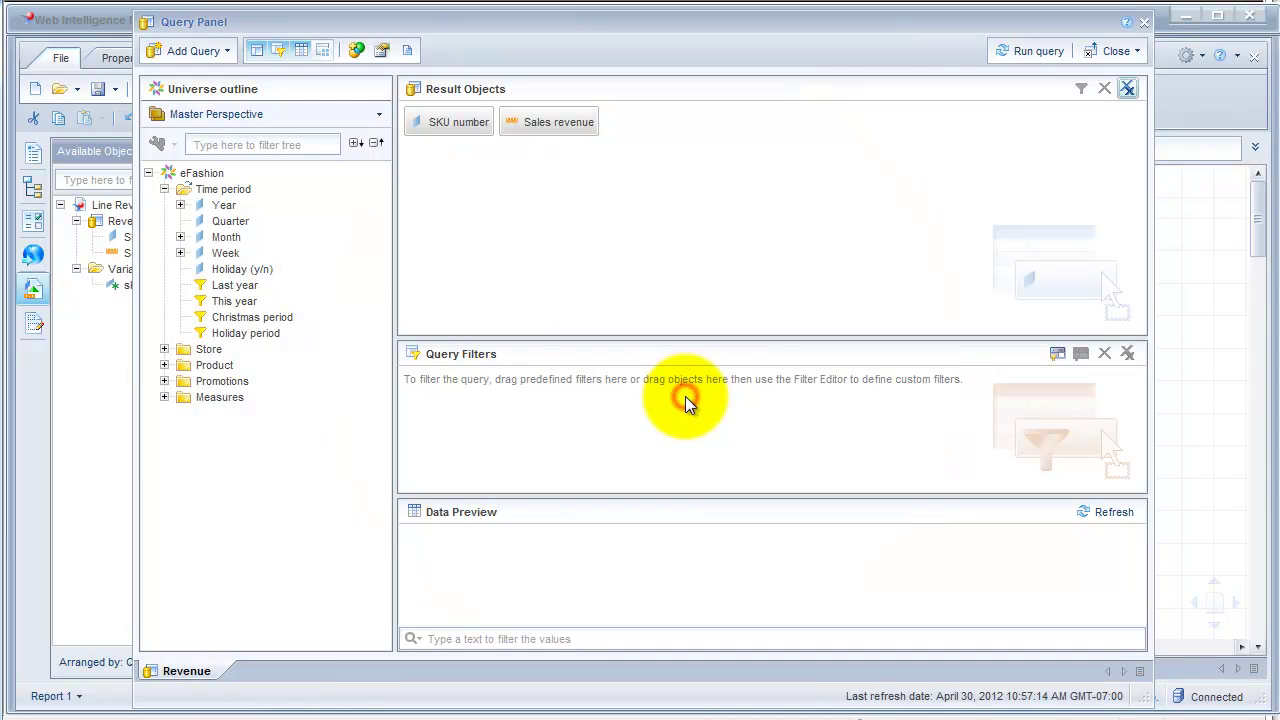
{"action": "left_click", "coordinate": [1120, 52]}
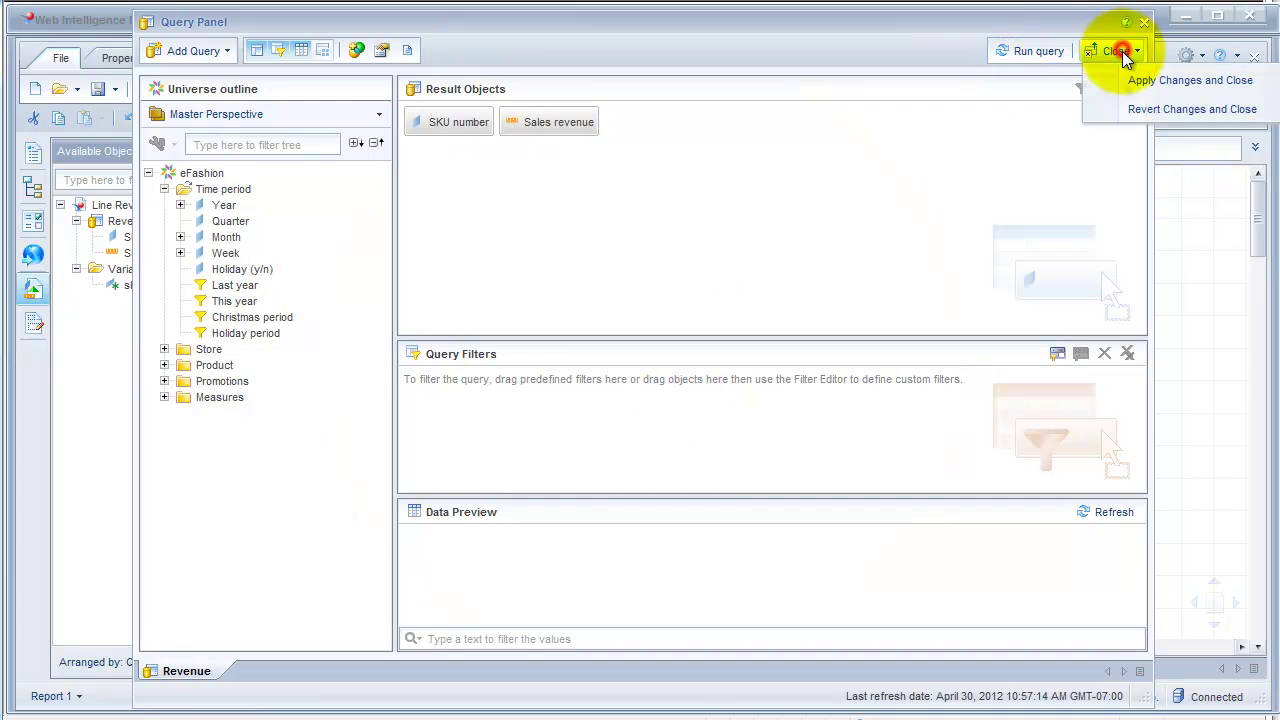
{"action": "left_click", "coordinate": [1134, 80]}
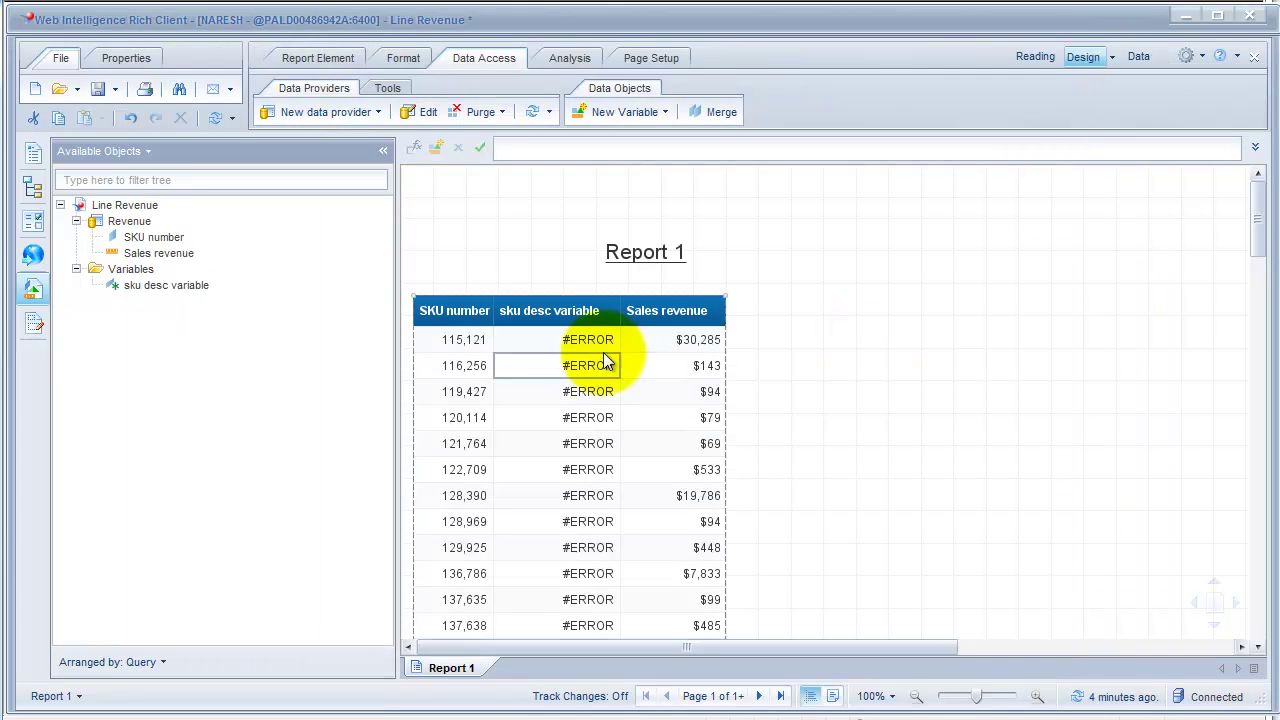
Step: Examine the sku desc variable column and the variable's definition, including its associated dimension and formula
{"action": "left_click", "coordinate": [570, 342]}
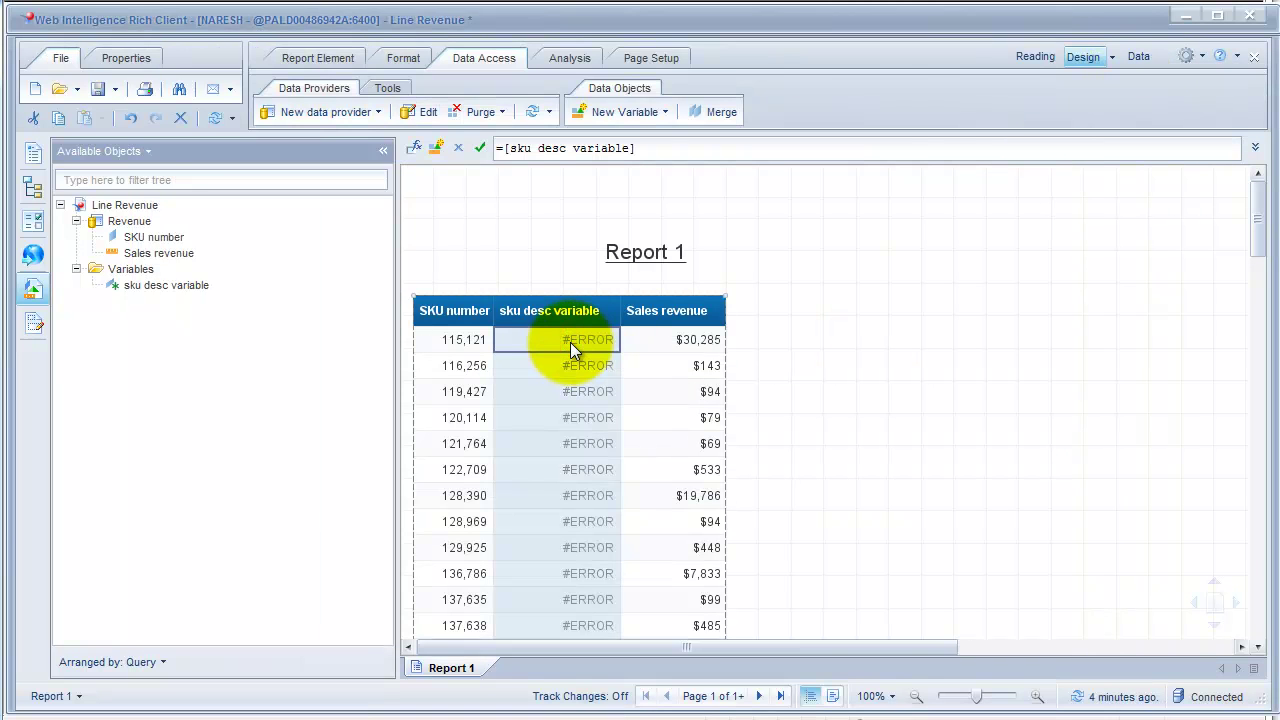
{"action": "right_click", "coordinate": [157, 283]}
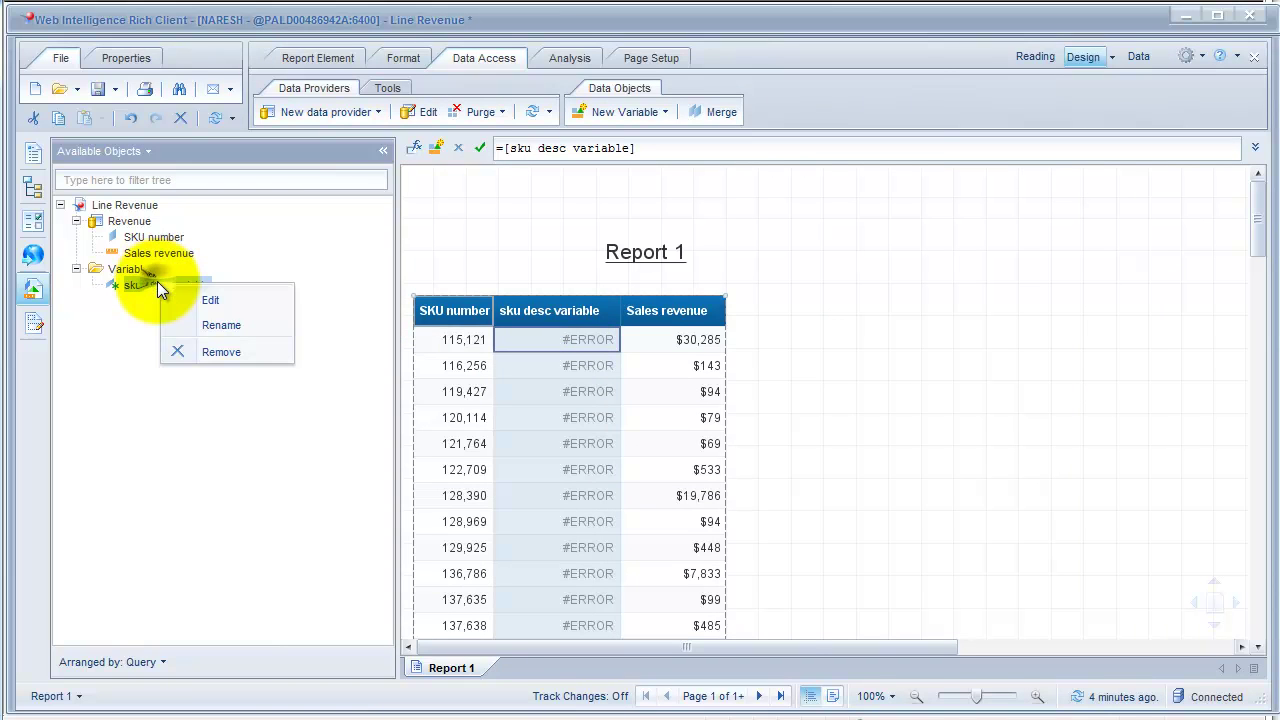
{"action": "left_click", "coordinate": [175, 291]}
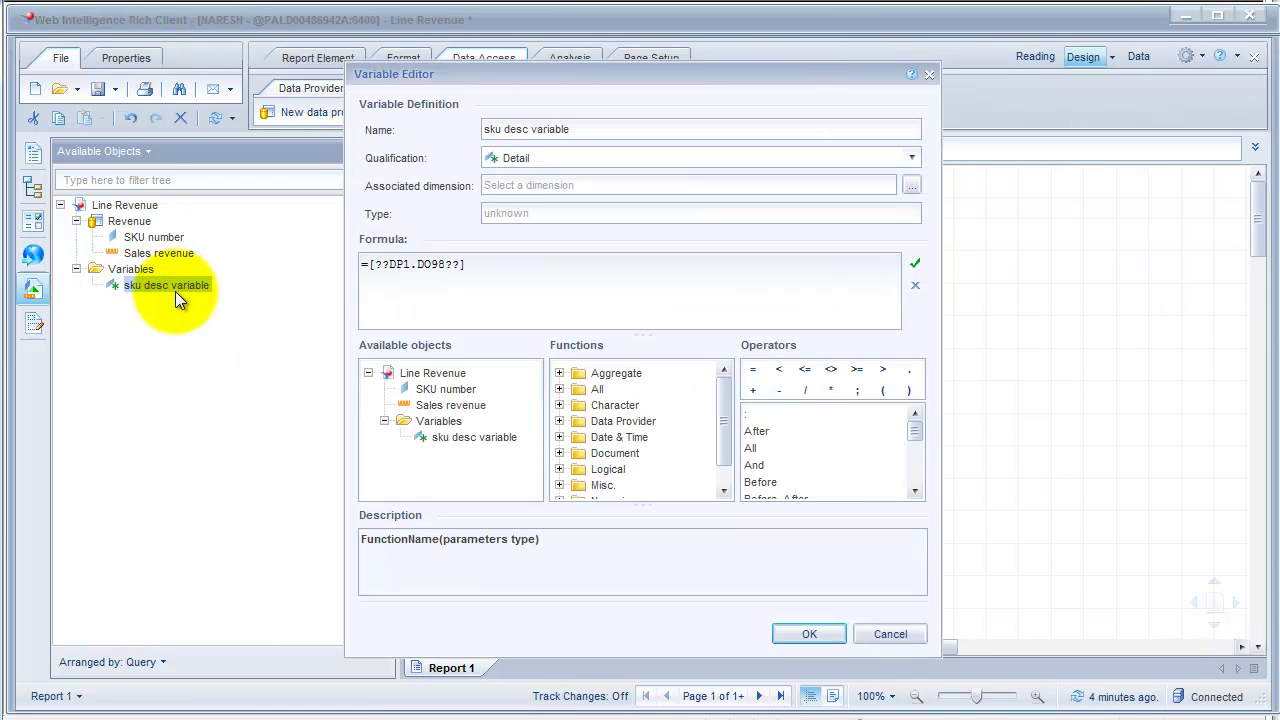
{"action": "left_click", "coordinate": [878, 630]}
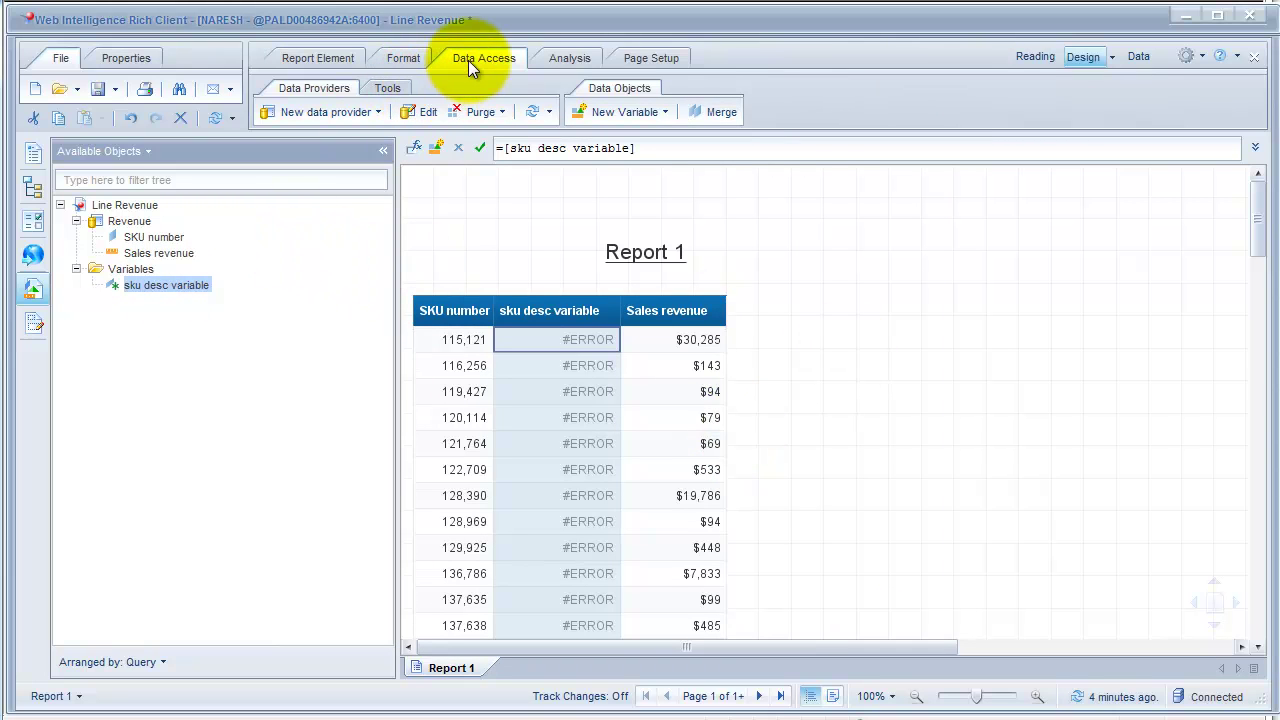
Step: Add an Excel query from C:\bobjdata\EfashionPrice.xlsx, using all fields of the EfashionPrice sheet with first-row column names
{"action": "left_click", "coordinate": [371, 111]}
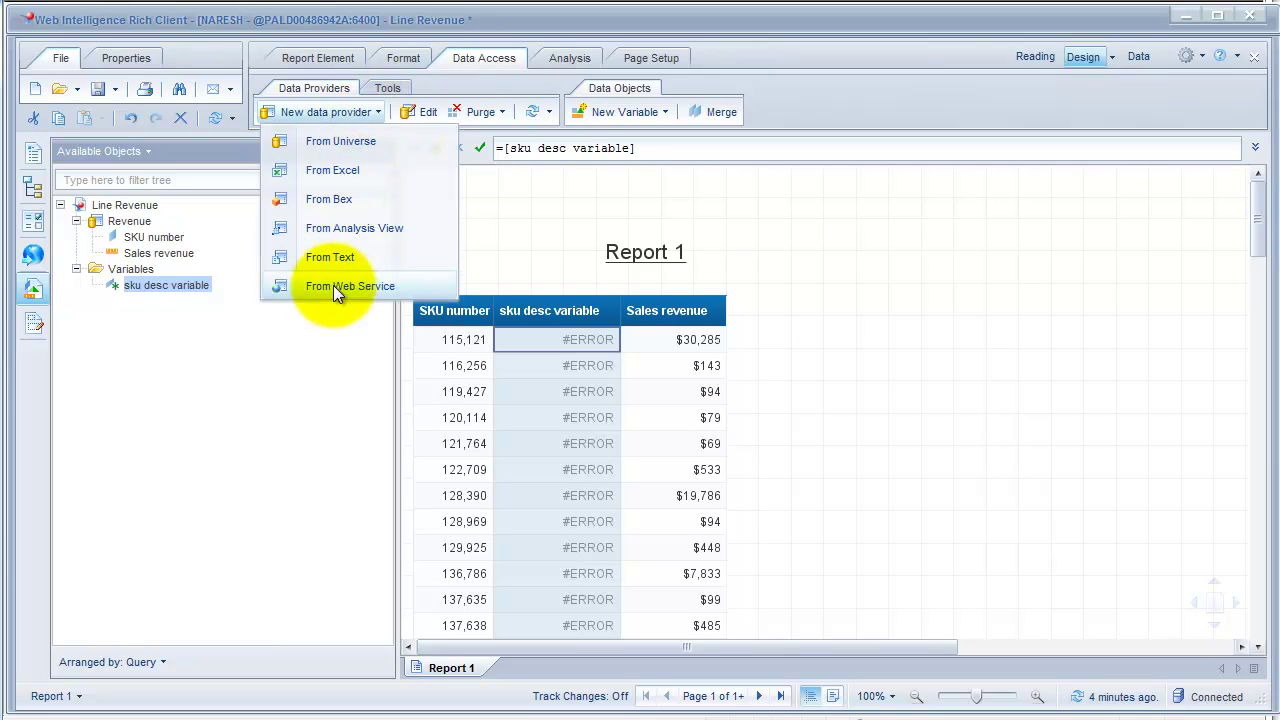
{"action": "left_click", "coordinate": [496, 202]}
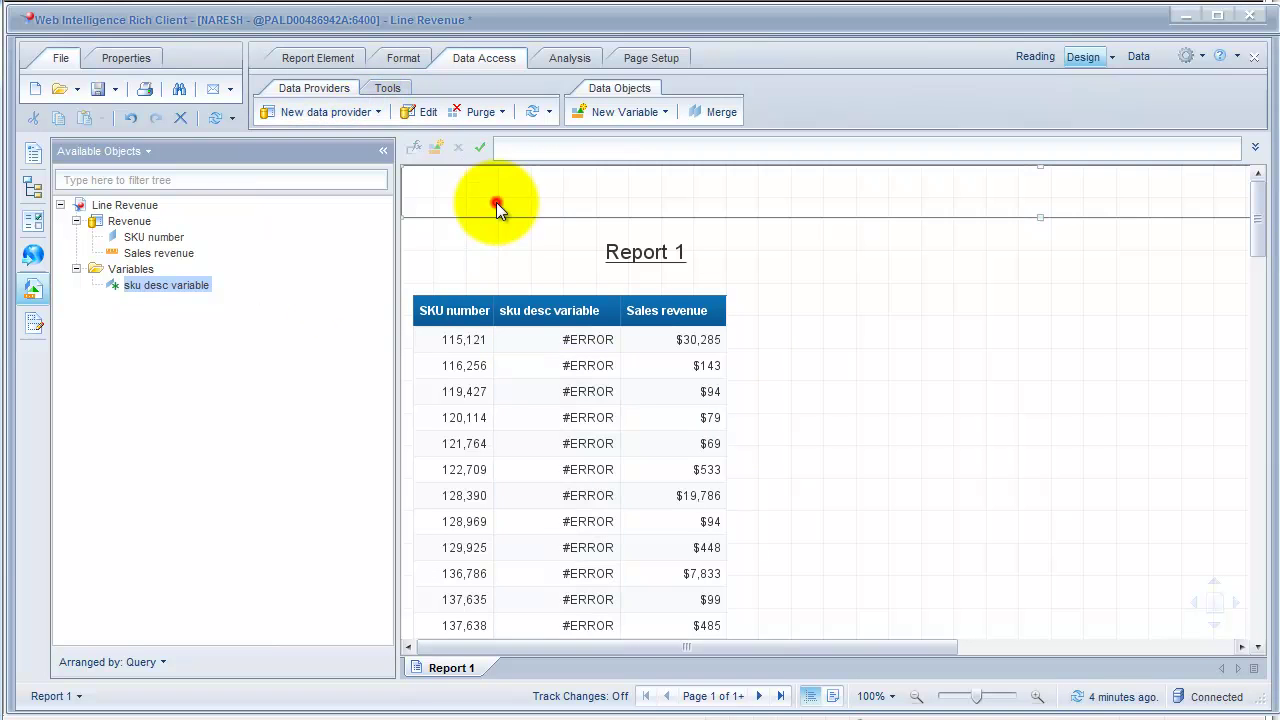
{"action": "left_click", "coordinate": [418, 114]}
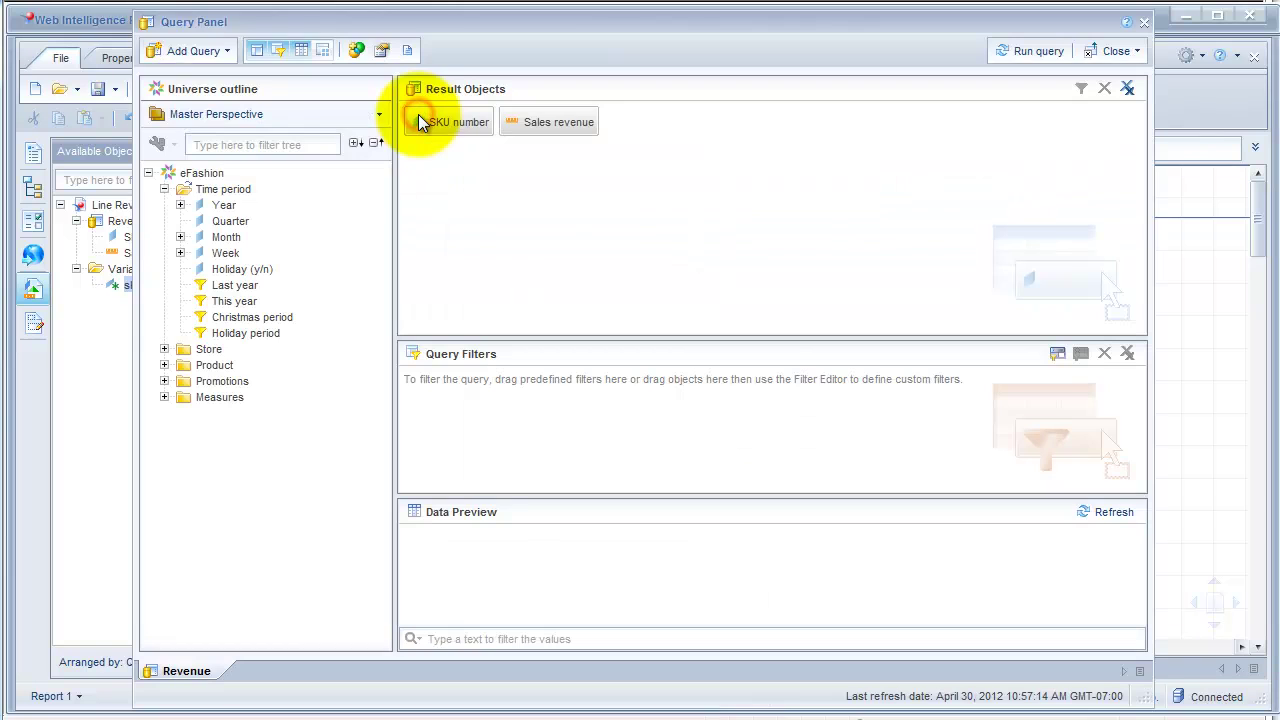
{"action": "left_click", "coordinate": [227, 52]}
{"action": "left_click", "coordinate": [224, 107]}
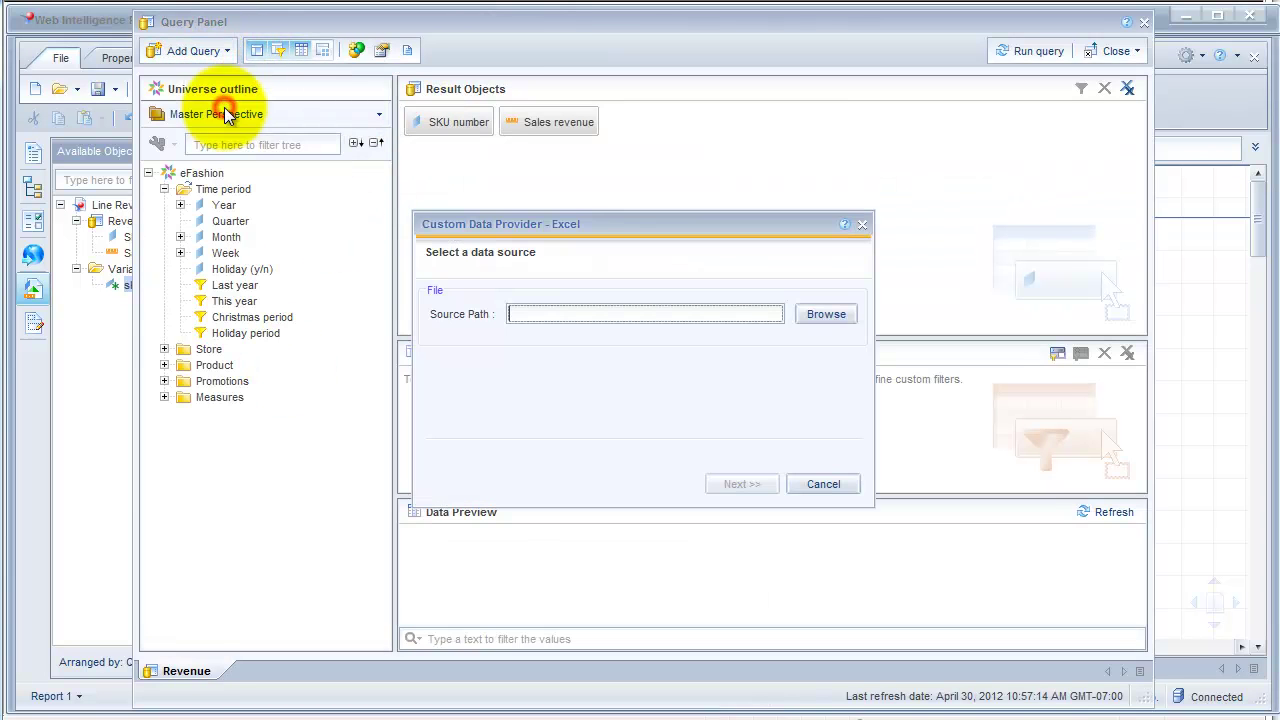
{"action": "left_click", "coordinate": [810, 316]}
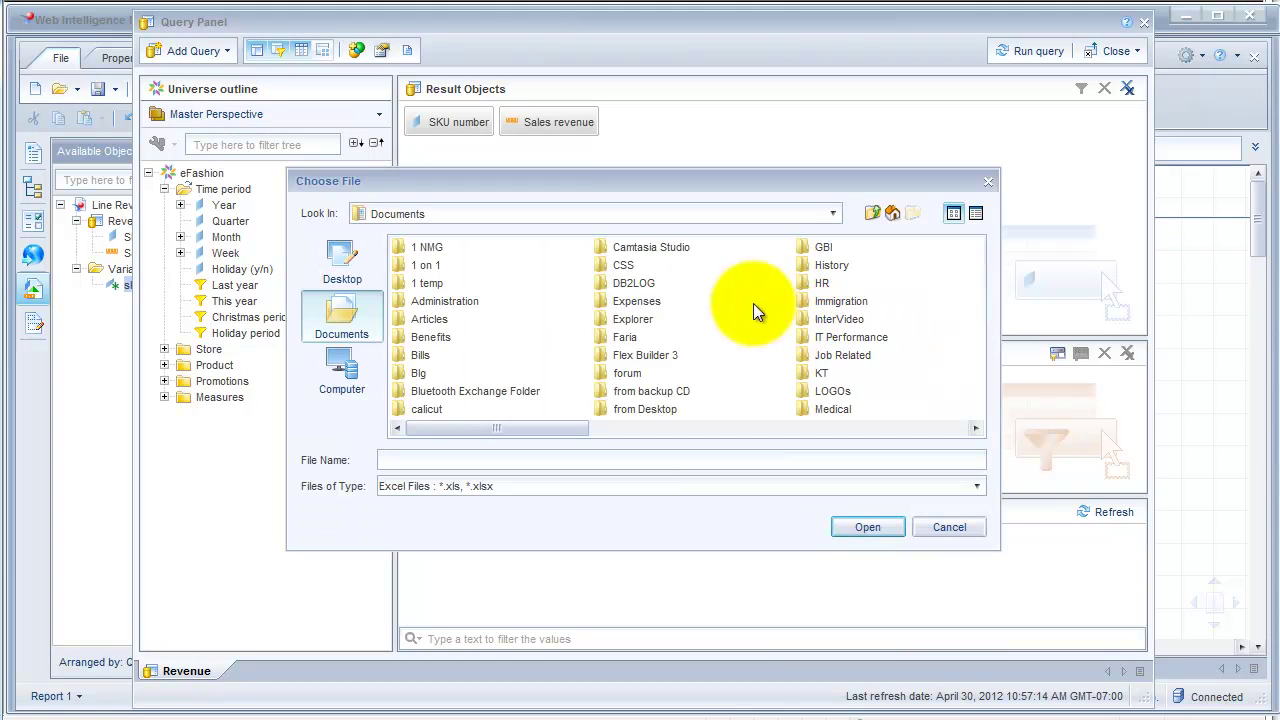
{"action": "left_click", "coordinate": [345, 385]}
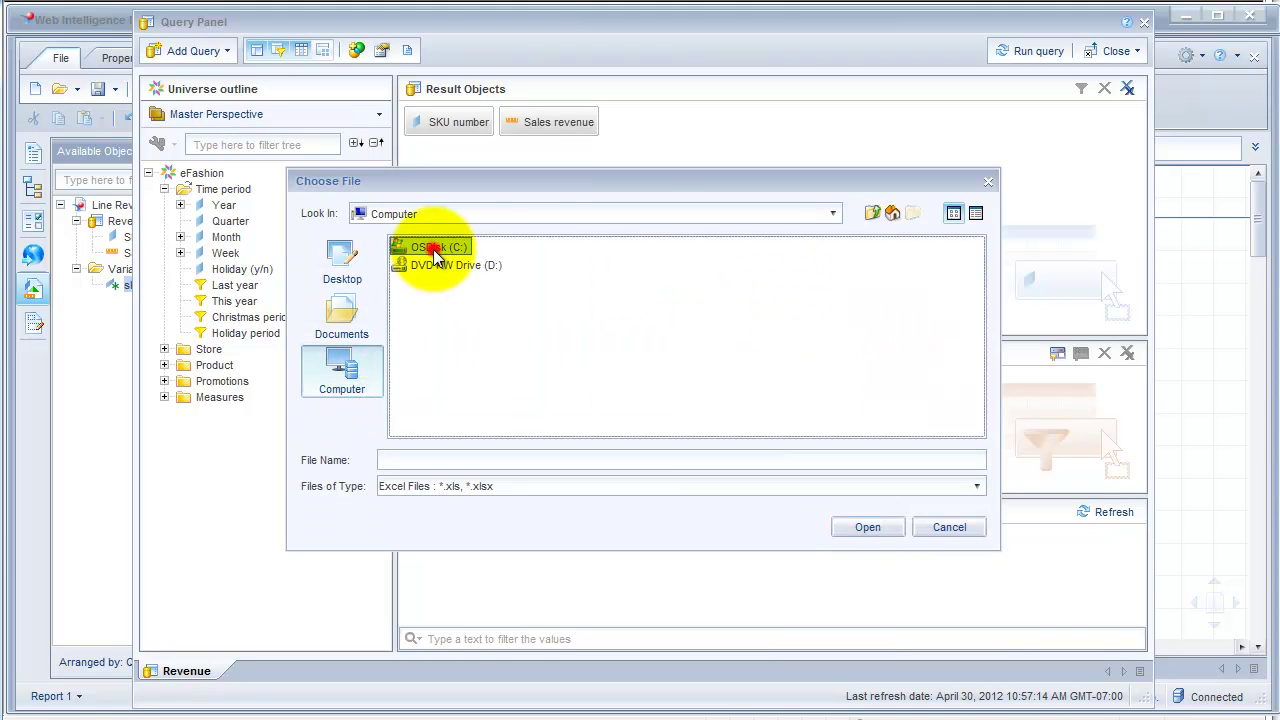
{"action": "double_click", "coordinate": [437, 250]}
{"action": "double_click", "coordinate": [436, 264]}
{"action": "left_click", "coordinate": [612, 250]}
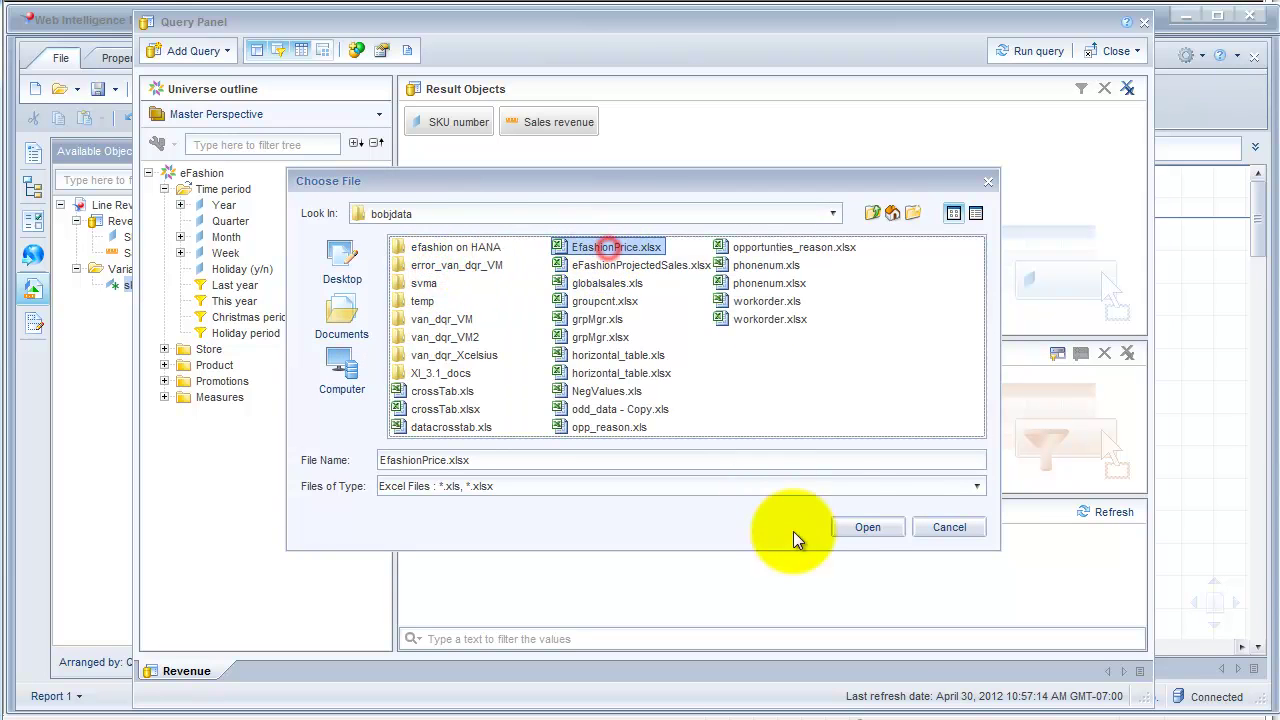
{"action": "left_click", "coordinate": [851, 524]}
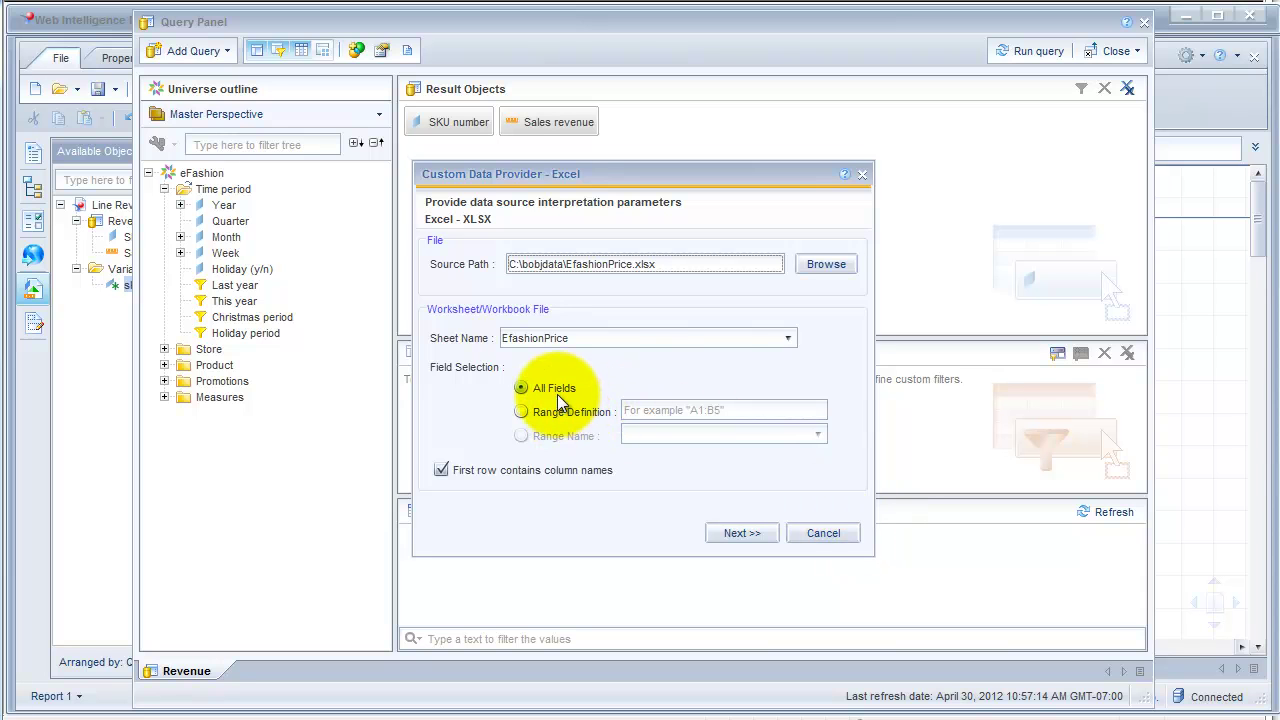
{"action": "left_click", "coordinate": [444, 473]}
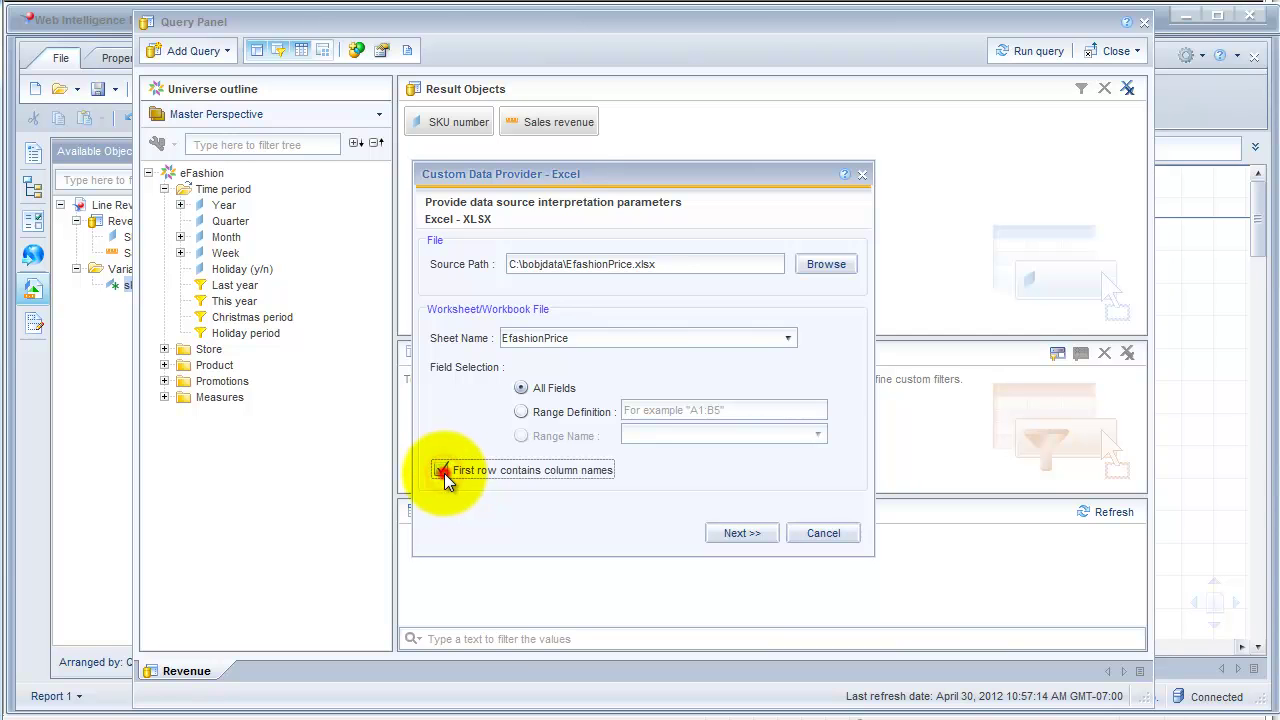
{"action": "left_click", "coordinate": [750, 528]}
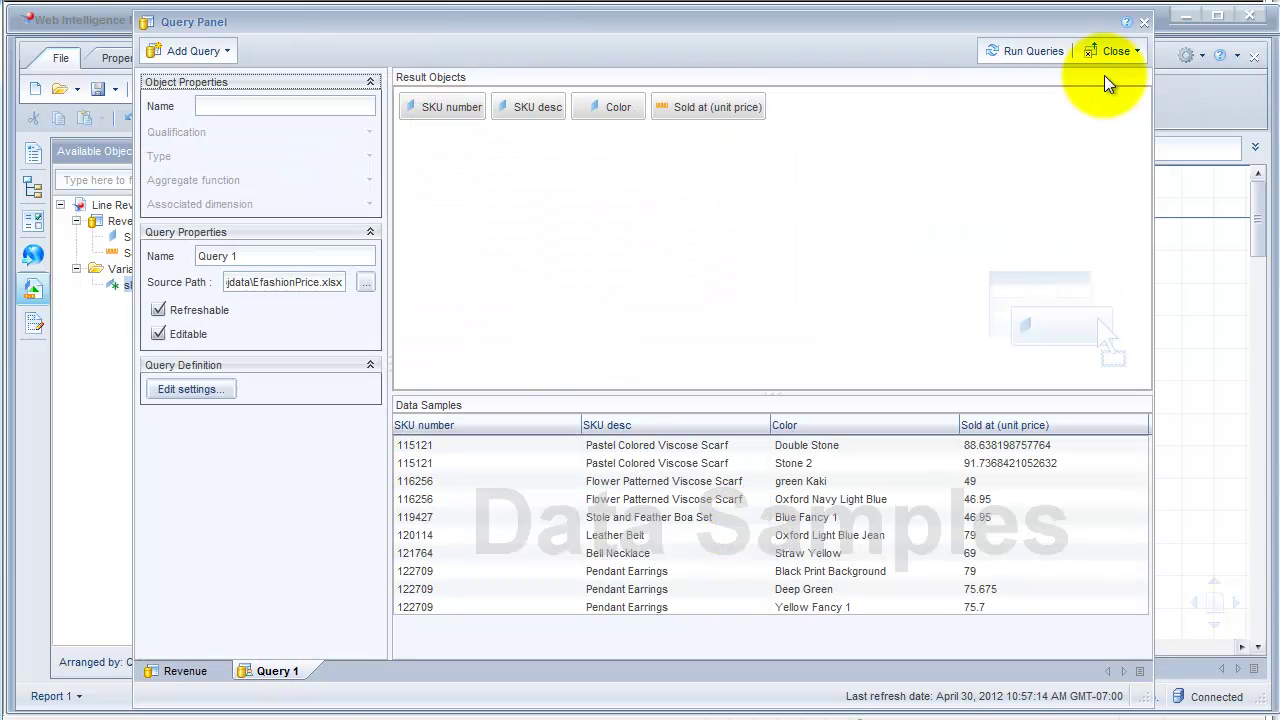
Step: Run the queries and insert the new query's data as a table in the current report, beside the existing table
{"action": "left_click", "coordinate": [1062, 52]}
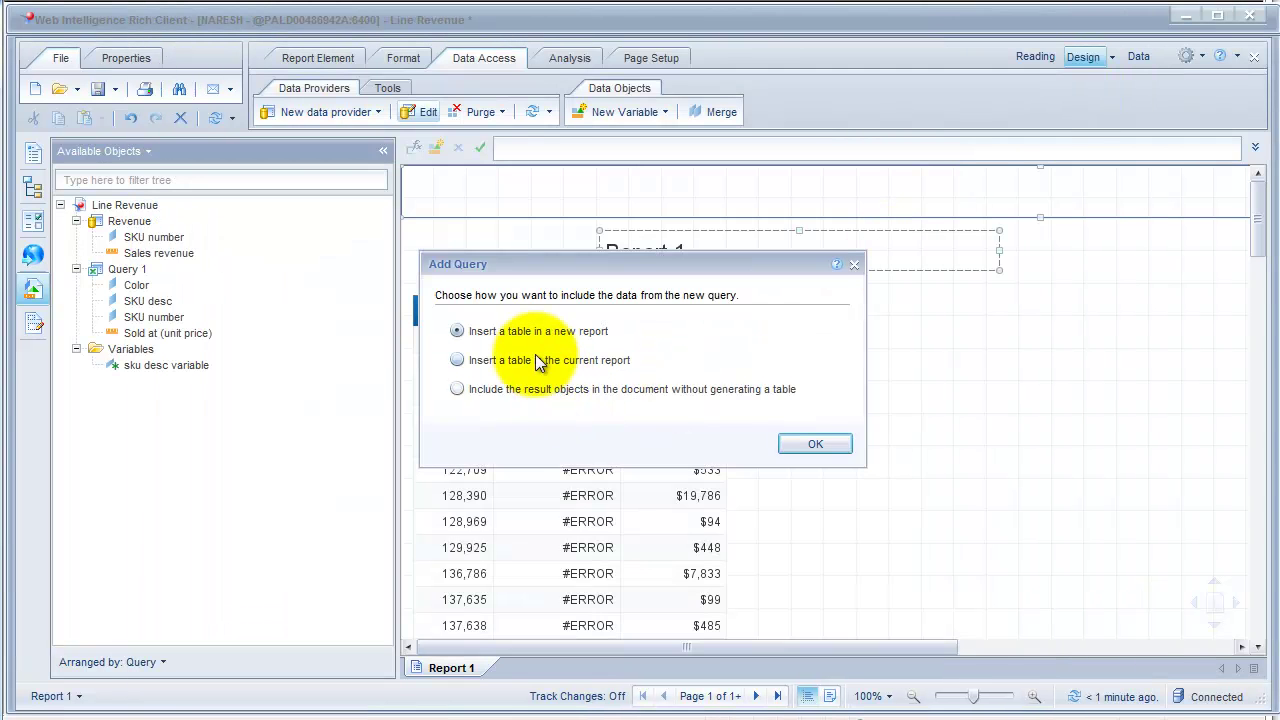
{"action": "left_click", "coordinate": [597, 362]}
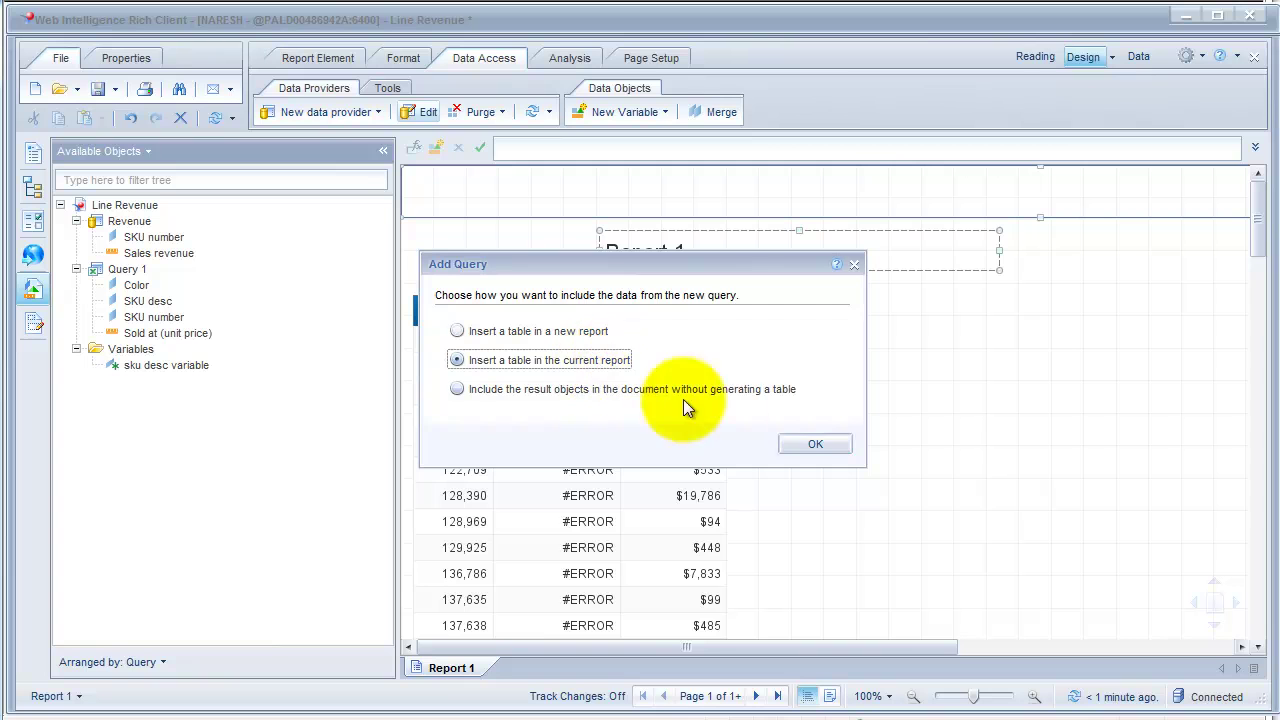
{"action": "left_click", "coordinate": [800, 445]}
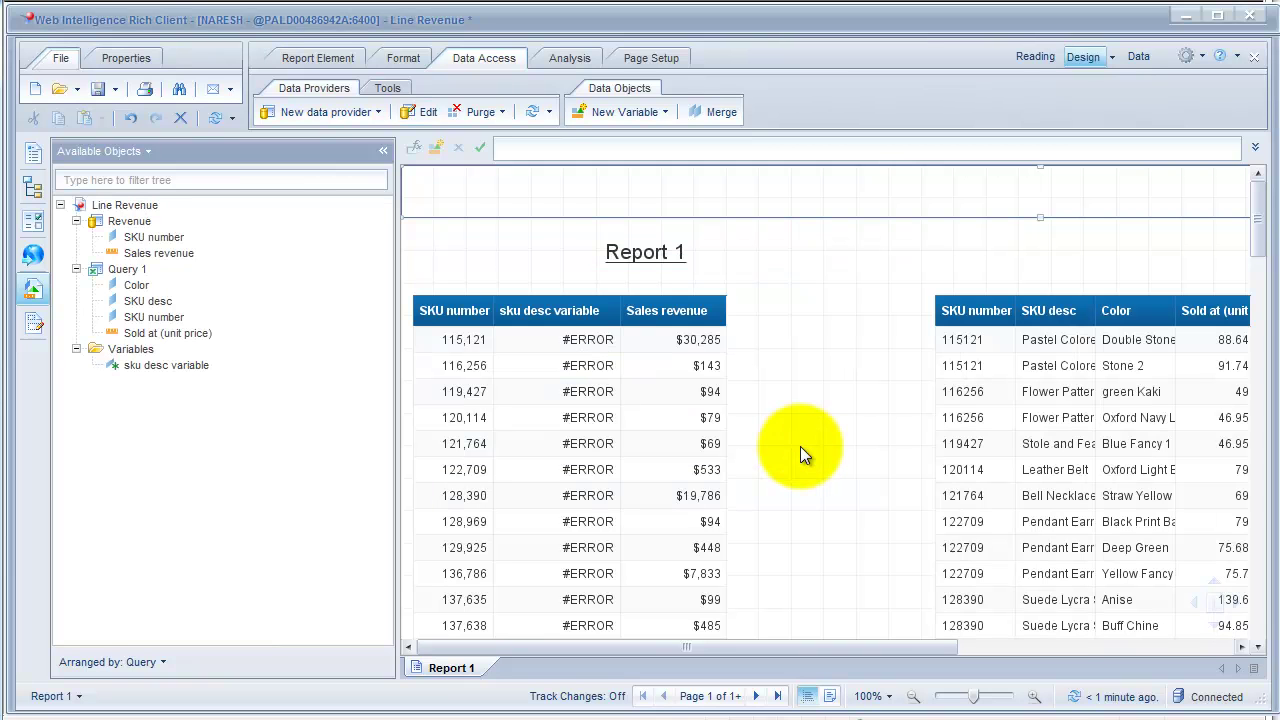
{"action": "left_click", "coordinate": [1020, 550]}
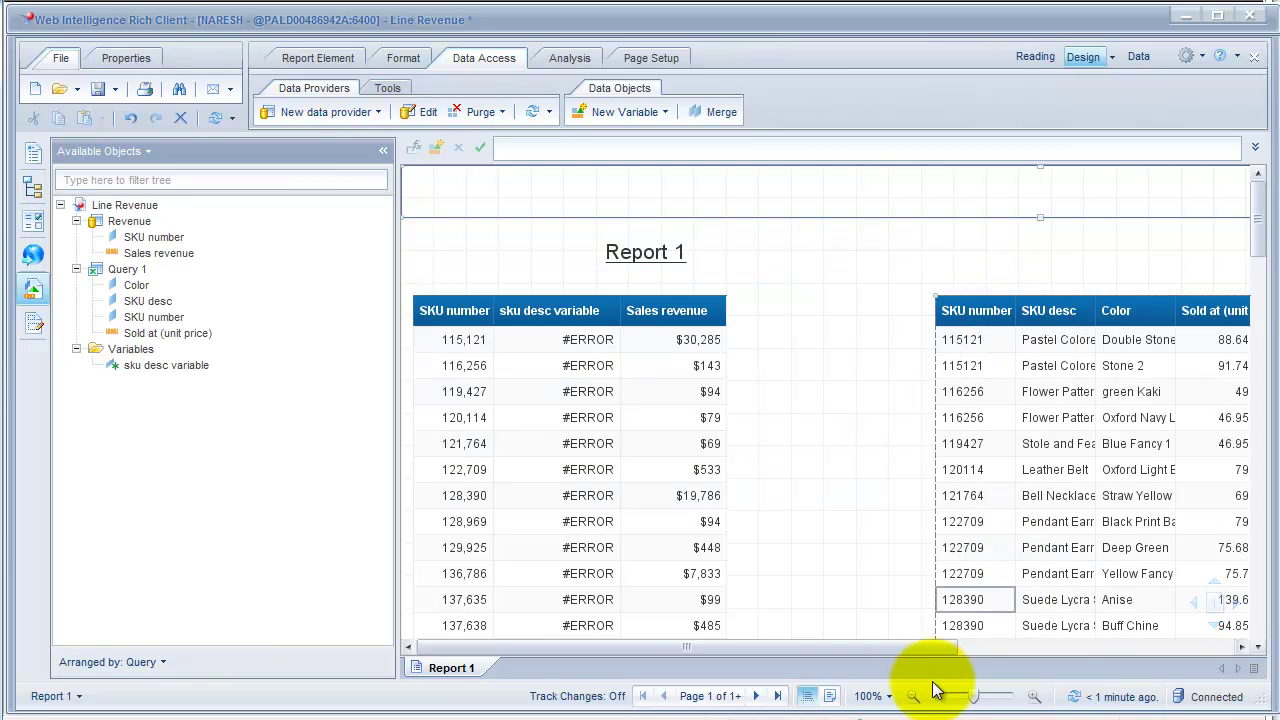
Step: Narrow the Available Objects pane and widen the new table's Sold at (unit price) column to fit its header
{"action": "left_click_drag", "start_coordinate": [399, 565], "coordinate": [256, 545]}
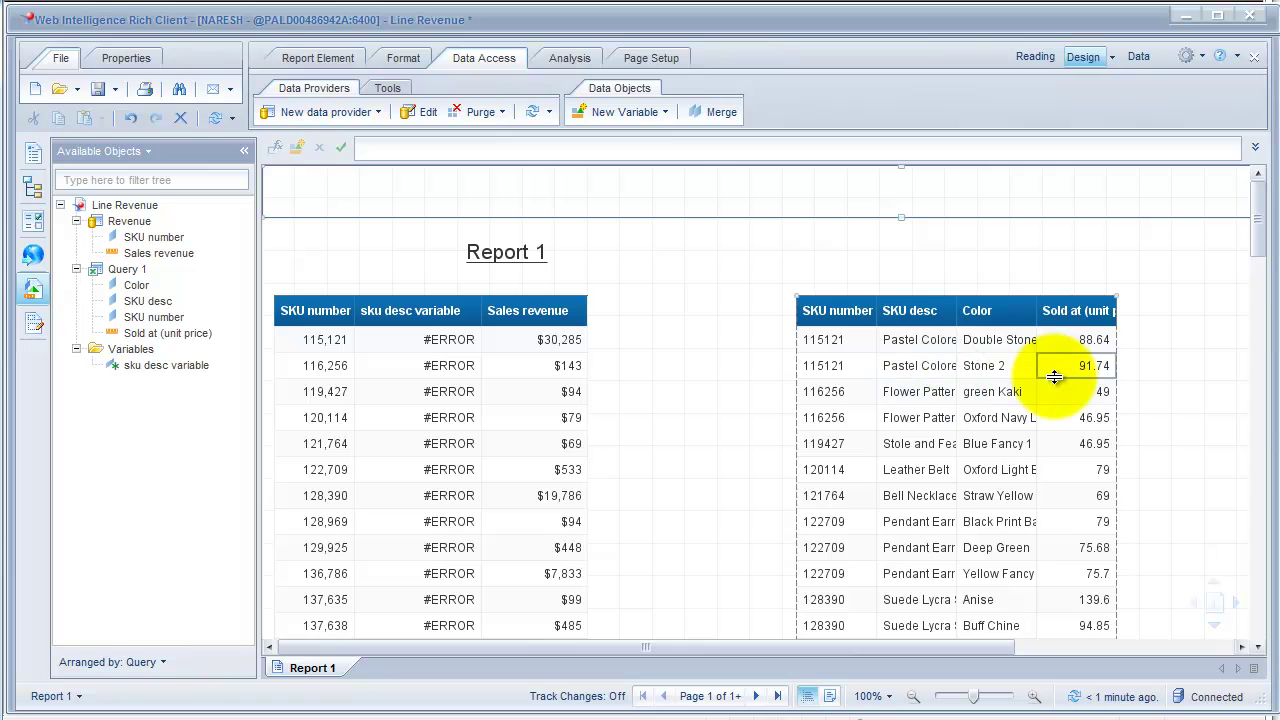
{"action": "left_click", "coordinate": [1115, 314]}
{"action": "left_click_drag", "start_coordinate": [1115, 314], "coordinate": [1168, 314]}
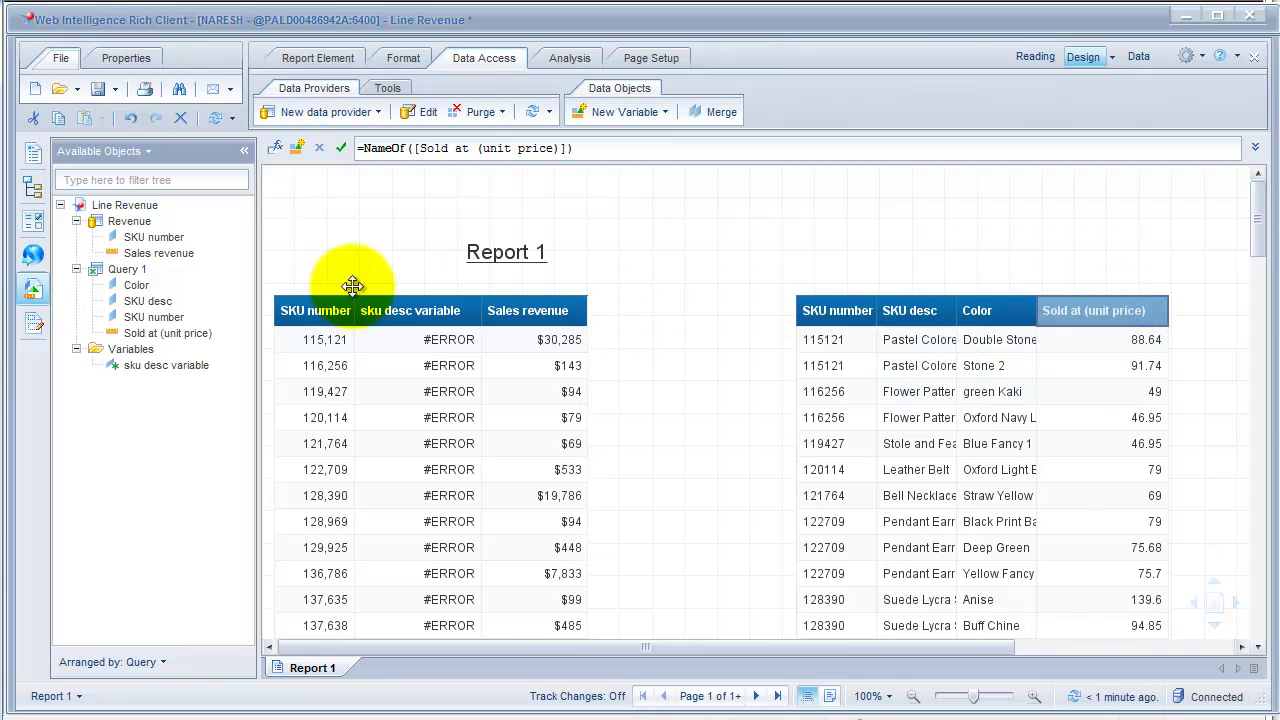
Step: Try to merge SKU number from Revenue with SKU number from Query 1, and check the data type of Query 1's SKU number
{"action": "left_click", "coordinate": [717, 111]}
{"action": "left_click", "coordinate": [612, 277]}
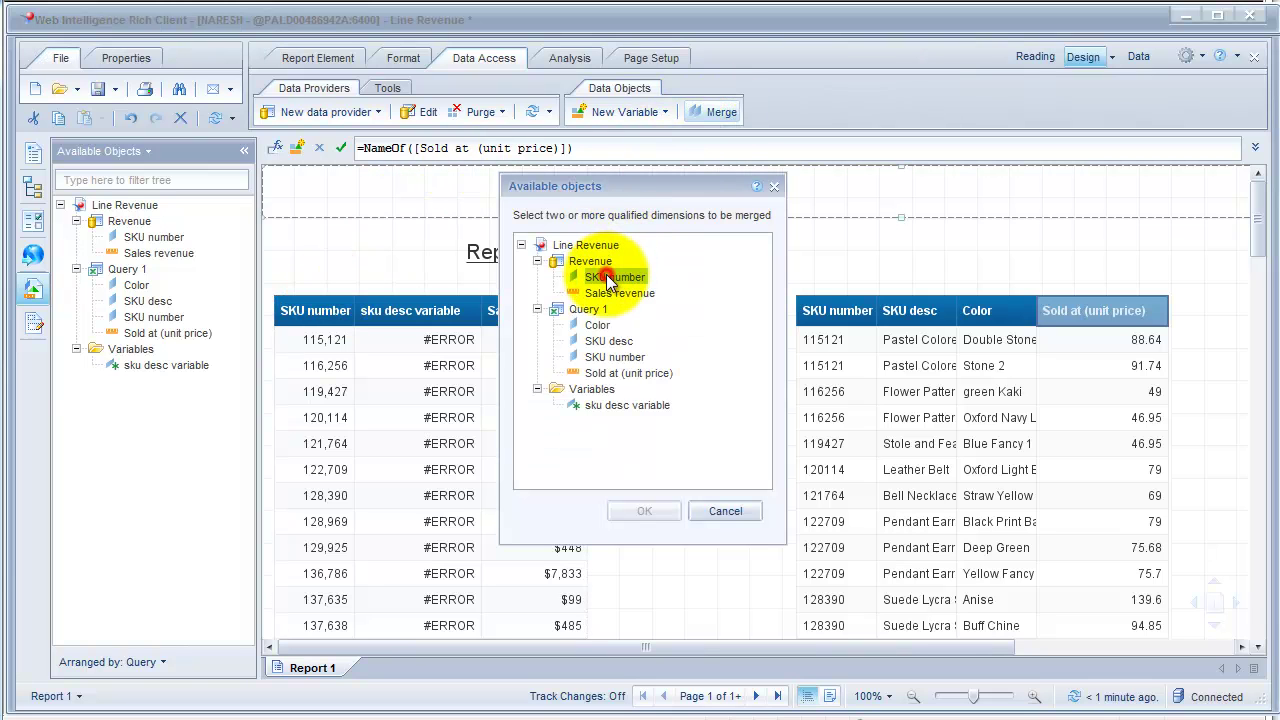
{"action": "left_click", "coordinate": [612, 357], "text": "ctrl"}
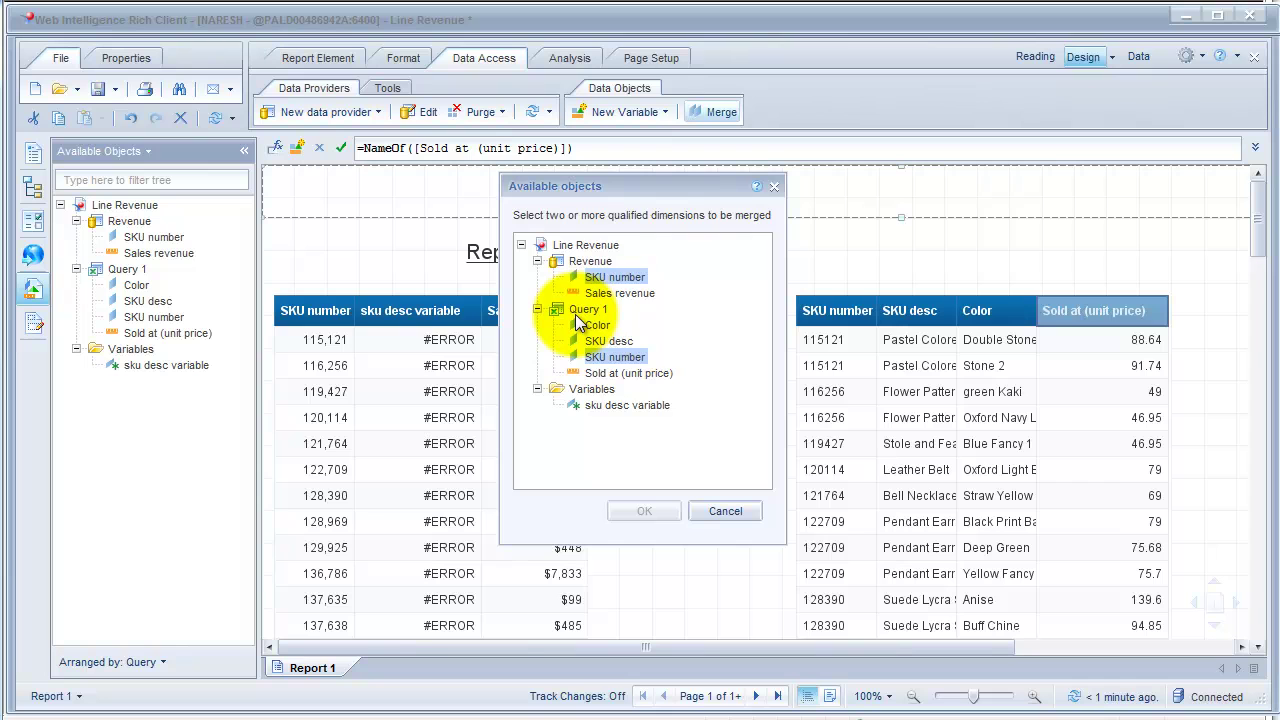
{"action": "left_click", "coordinate": [728, 512]}
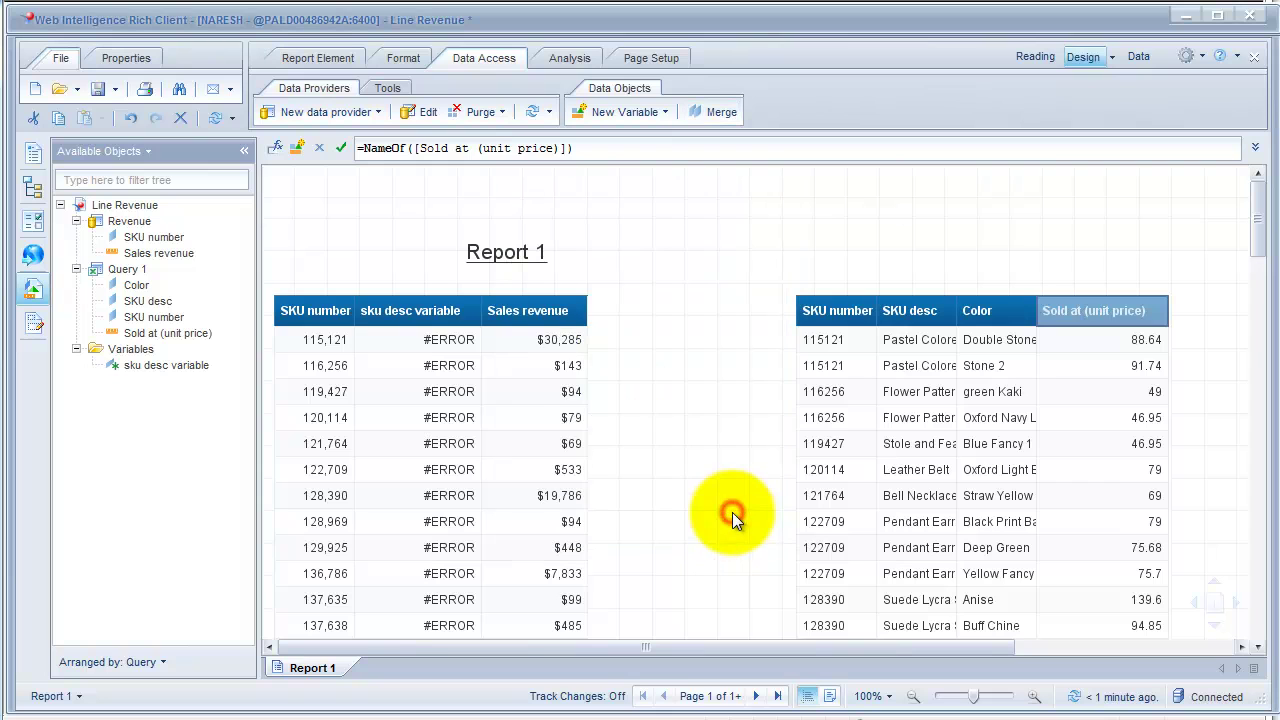
{"action": "left_click", "coordinate": [140, 224]}
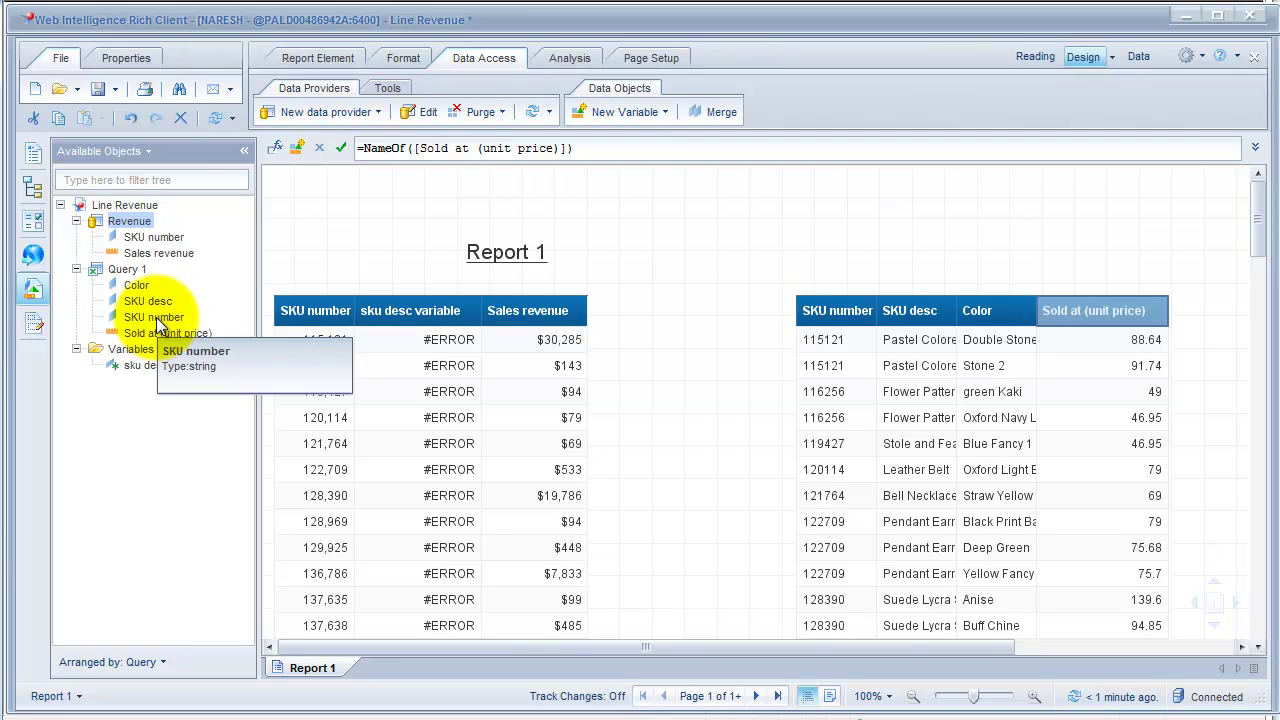
{"action": "left_click", "coordinate": [523, 196]}
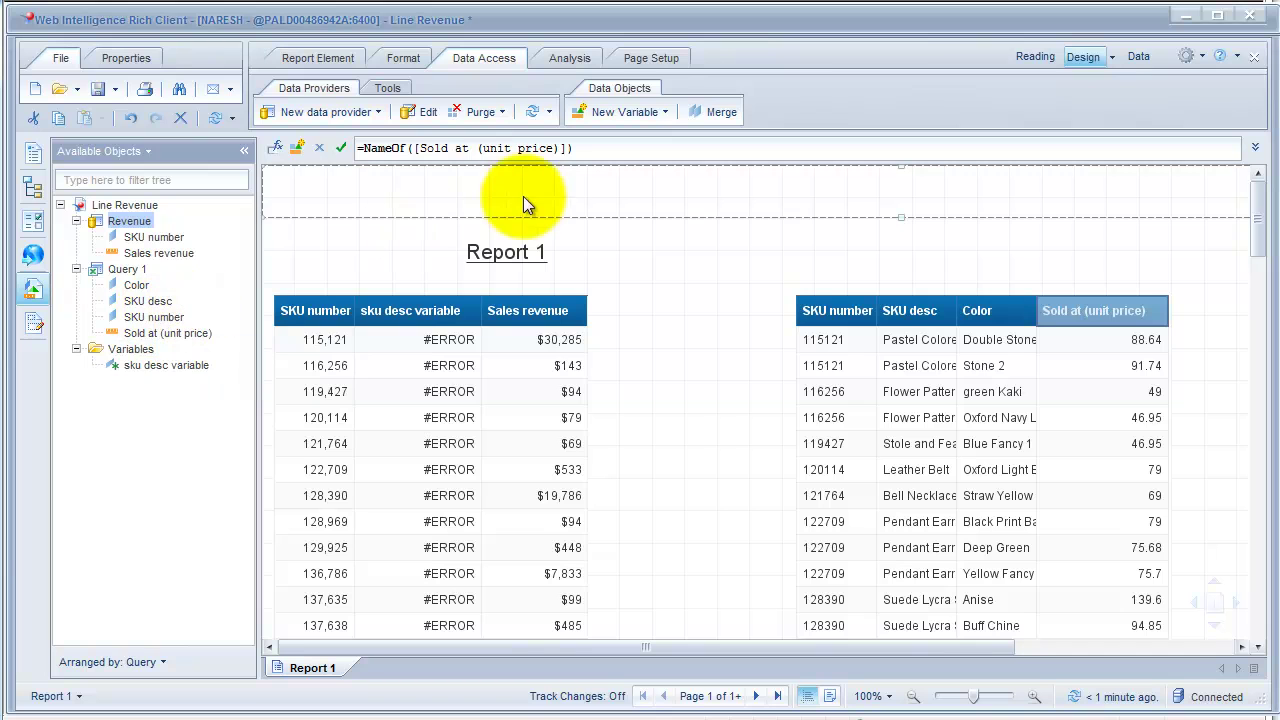
Step: Open the data providers for editing and rename Query 1 as UnitPriceExcel
{"action": "left_click", "coordinate": [416, 110]}
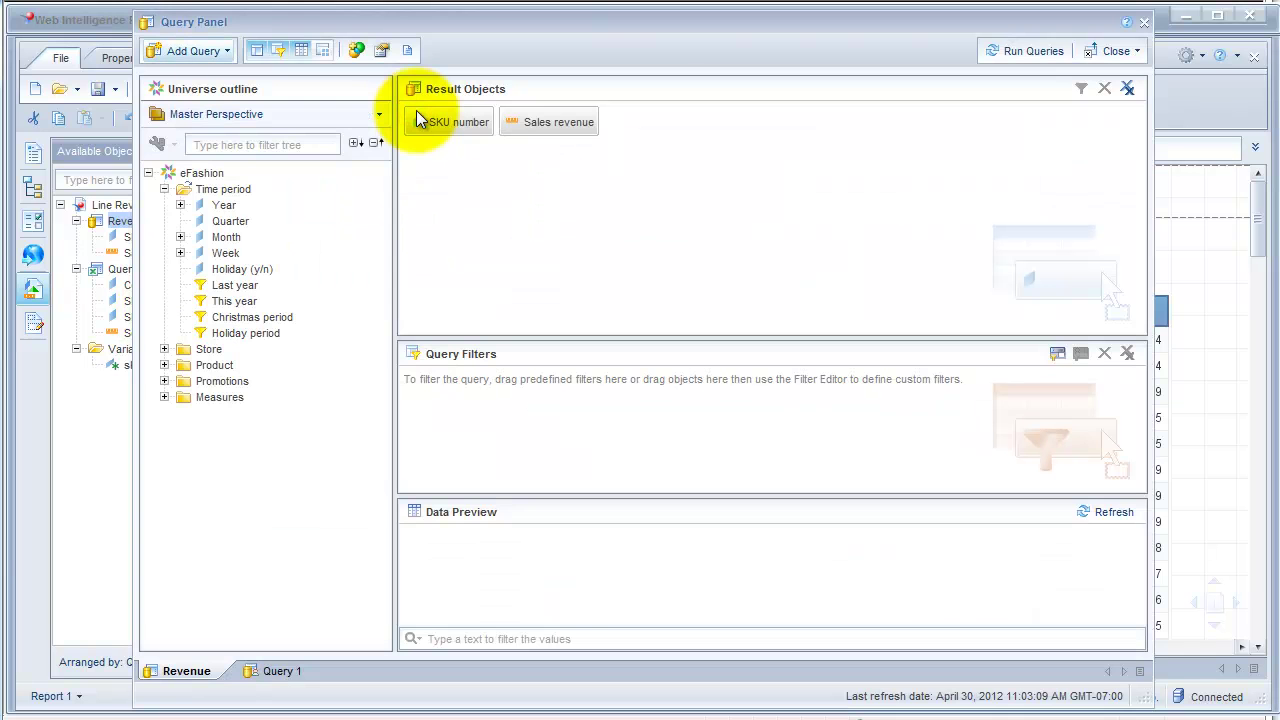
{"action": "left_click", "coordinate": [445, 120]}
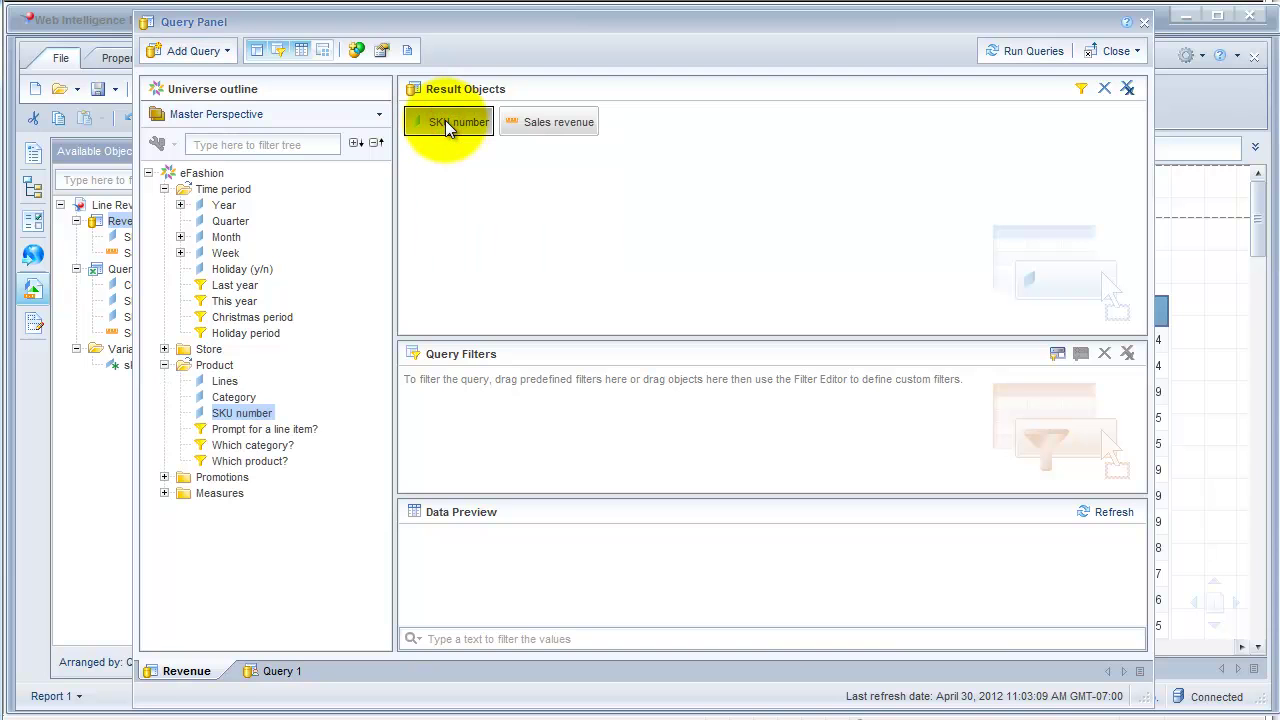
{"action": "left_click", "coordinate": [257, 669]}
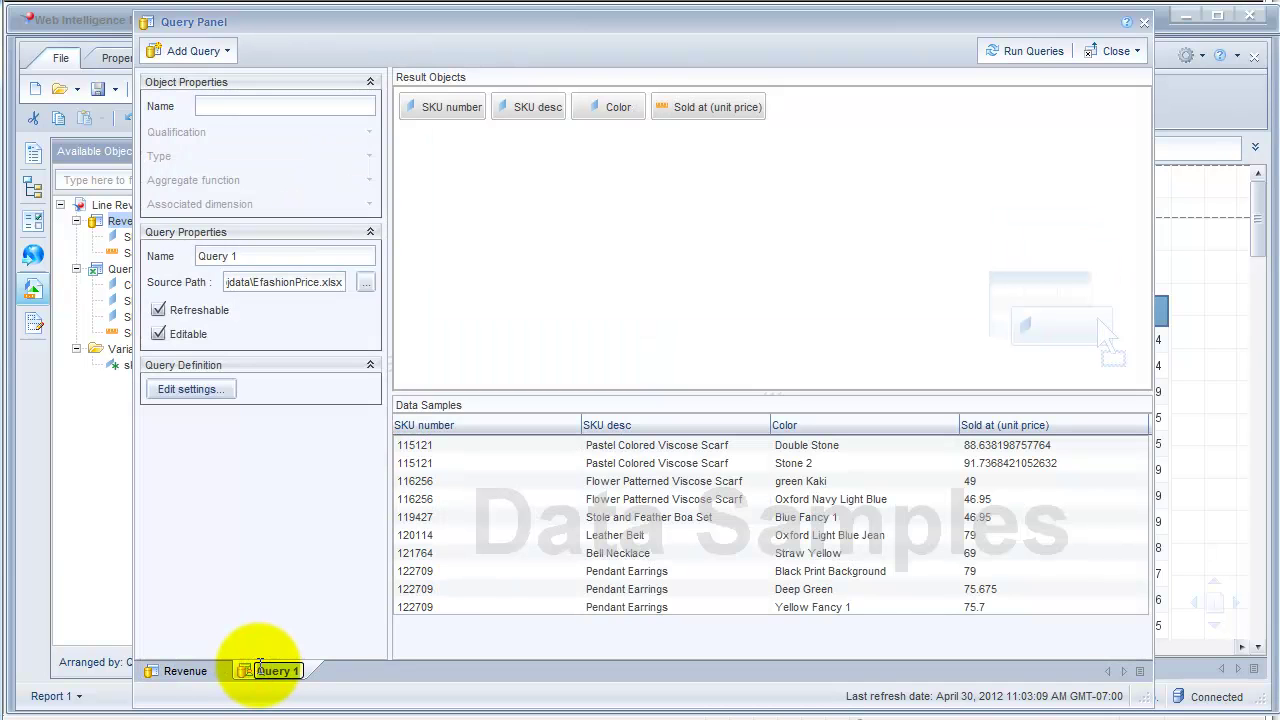
{"action": "type", "text": "UnitPriceExcel"}
{"action": "key", "text": "Return"}
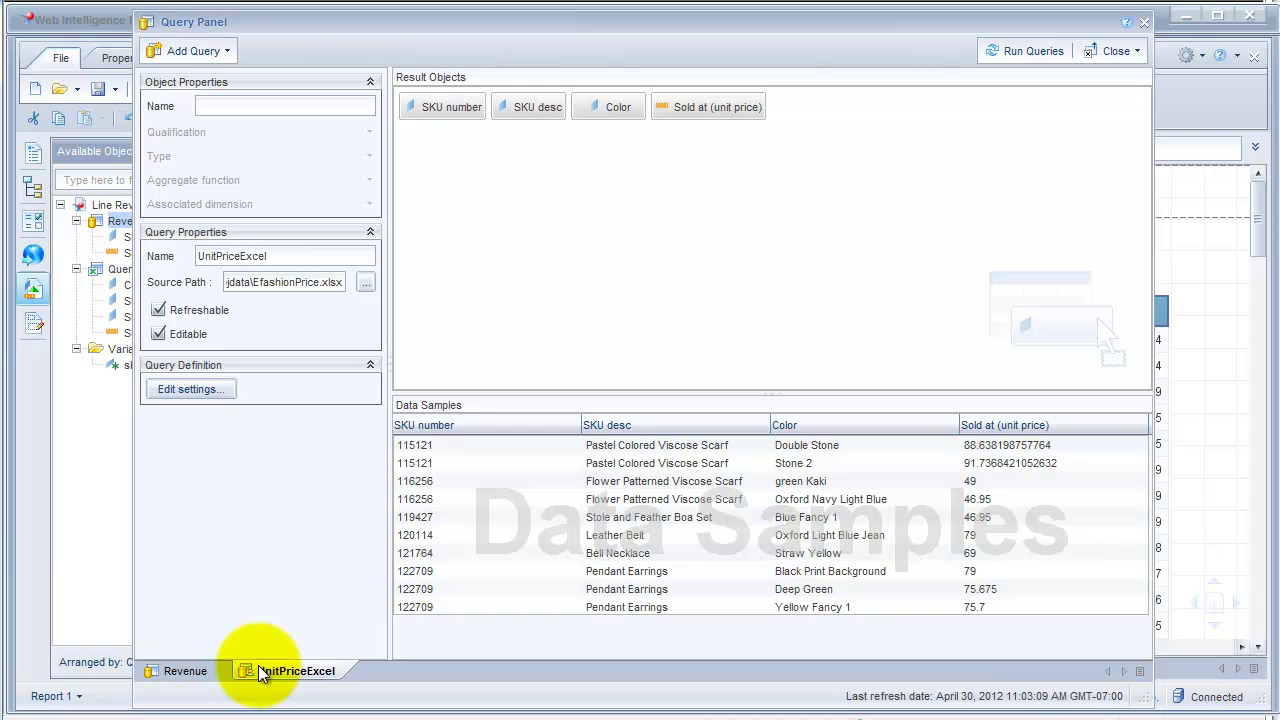
Step: Change the type of the UnitPriceExcel query's SKU number object to Number and run the queries
{"action": "left_click", "coordinate": [422, 110]}
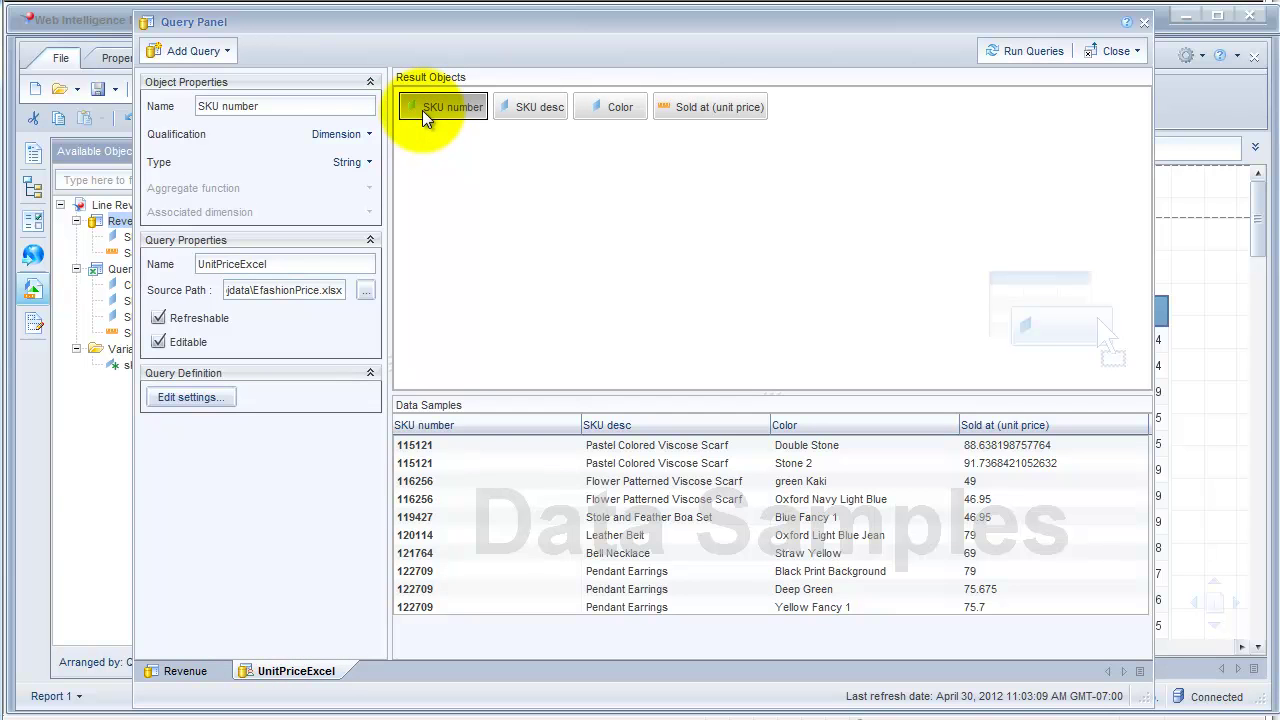
{"action": "left_click", "coordinate": [352, 162]}
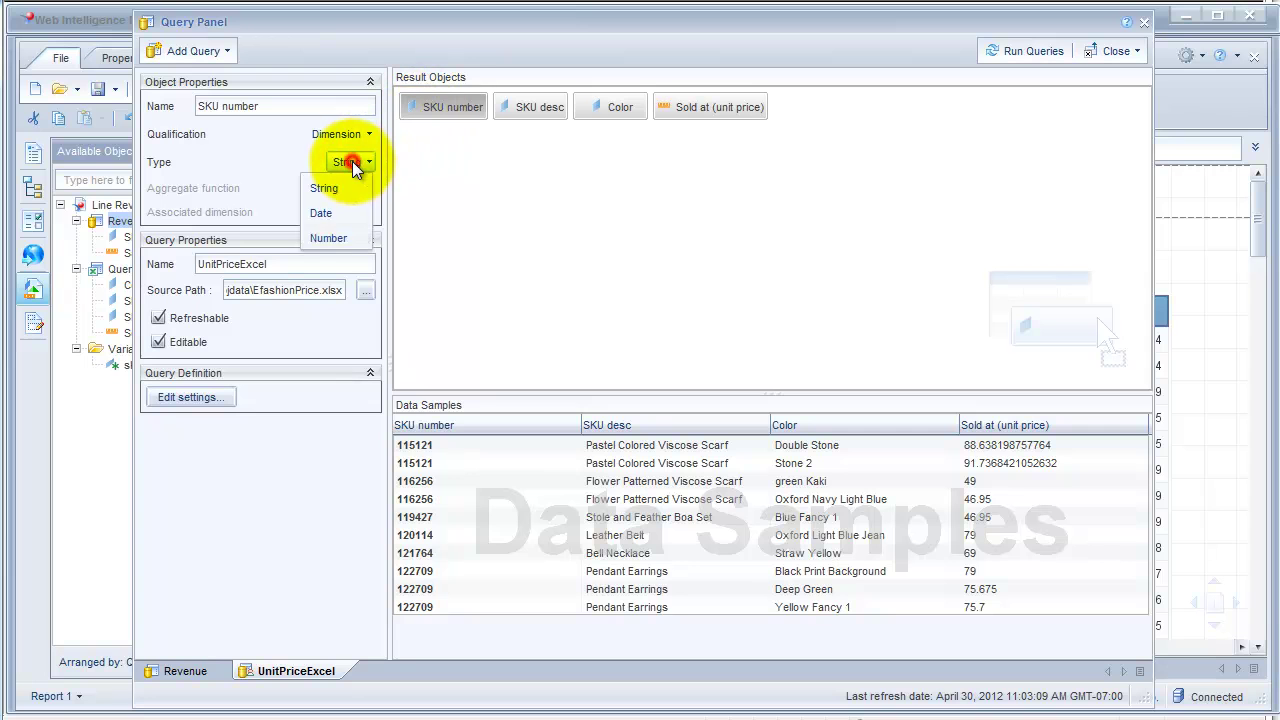
{"action": "left_click", "coordinate": [328, 237]}
{"action": "left_click", "coordinate": [1032, 51]}
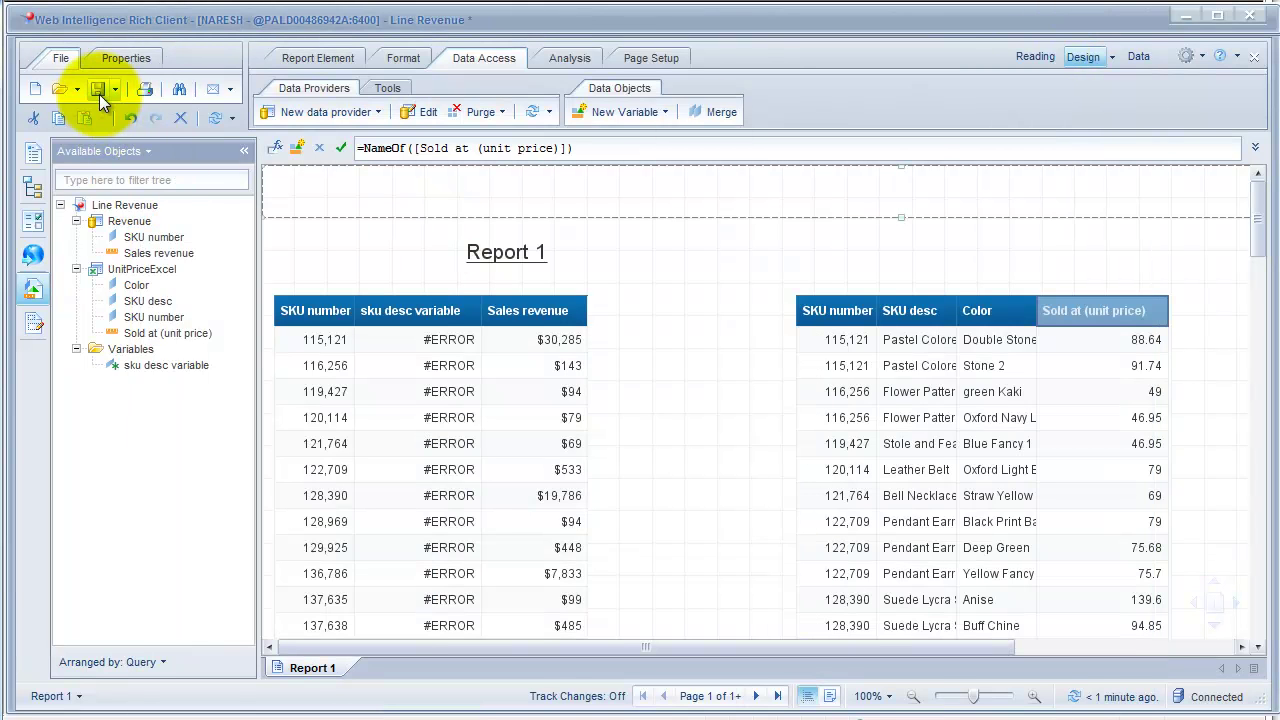
Step: Save the Line Revenue document
{"action": "left_click", "coordinate": [99, 94]}
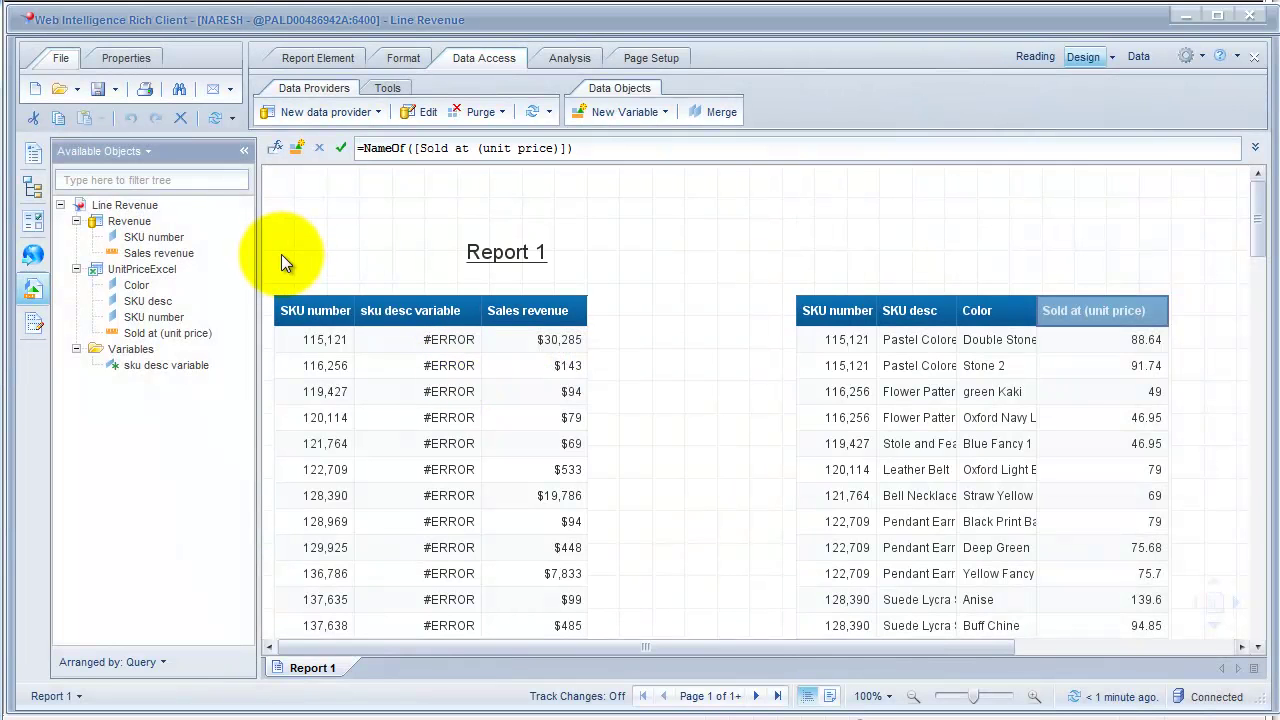
{"action": "left_click", "coordinate": [115, 89]}
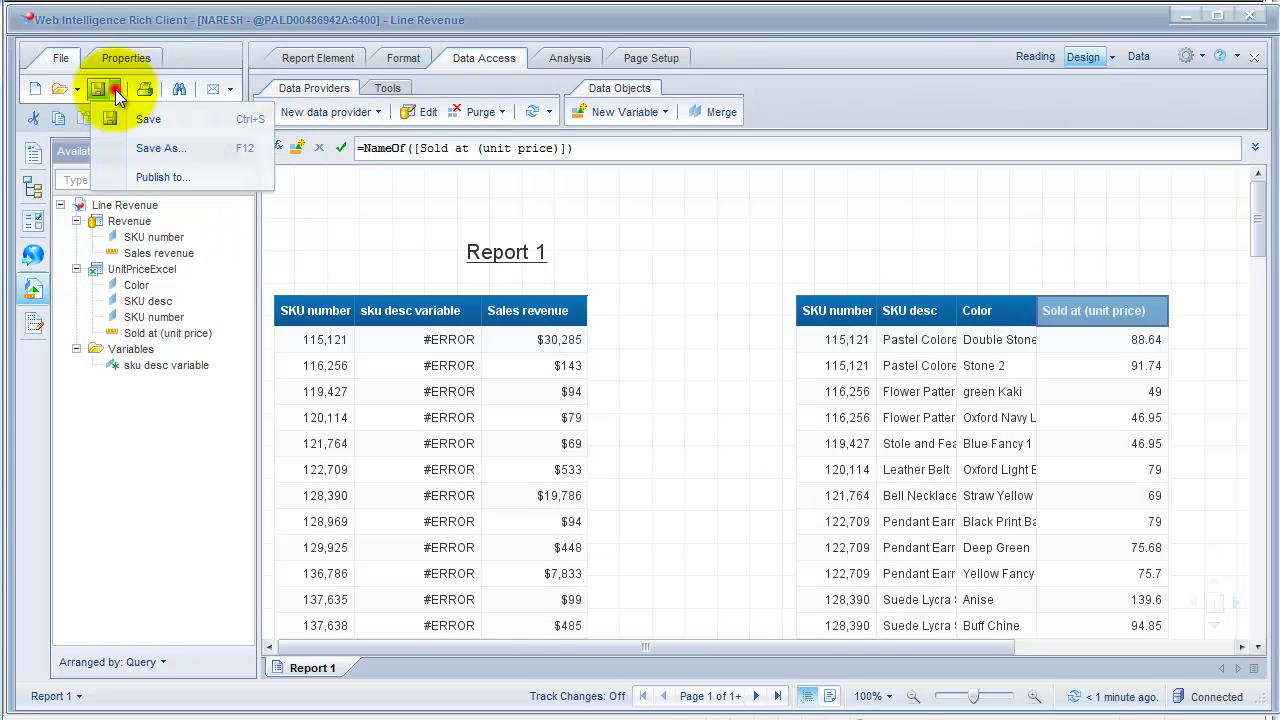
{"action": "left_click", "coordinate": [156, 518]}
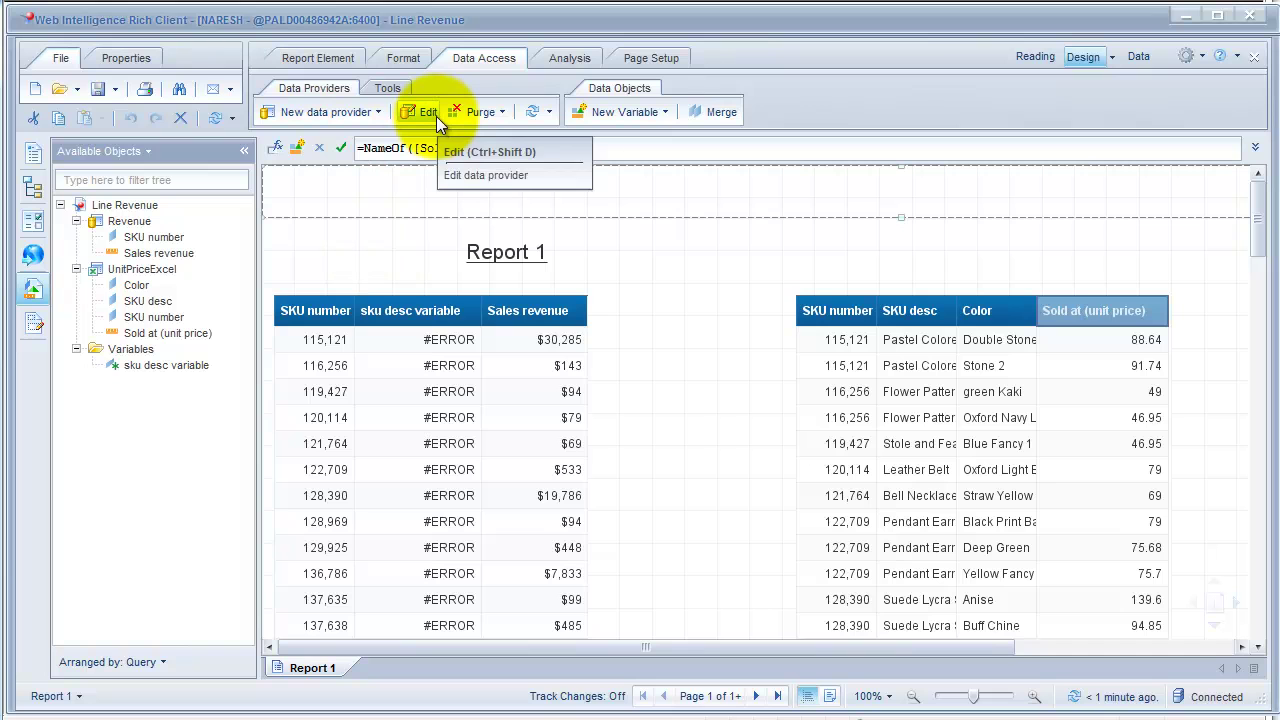
Step: Merge the SKU number dimensions of Revenue and UnitPriceExcel, and insert Sold at (unit price) before Sales revenue in the first table
{"action": "left_click", "coordinate": [702, 114]}
{"action": "left_click", "coordinate": [615, 277]}
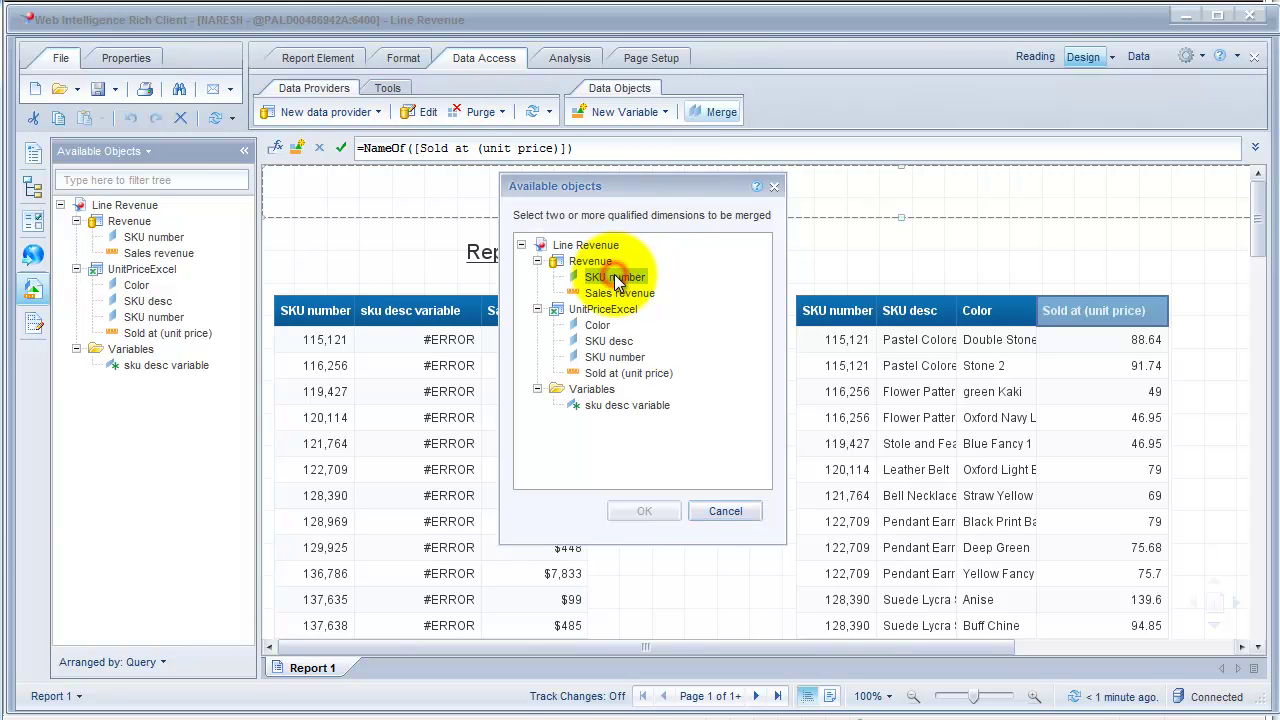
{"action": "left_click", "coordinate": [614, 357], "text": "ctrl"}
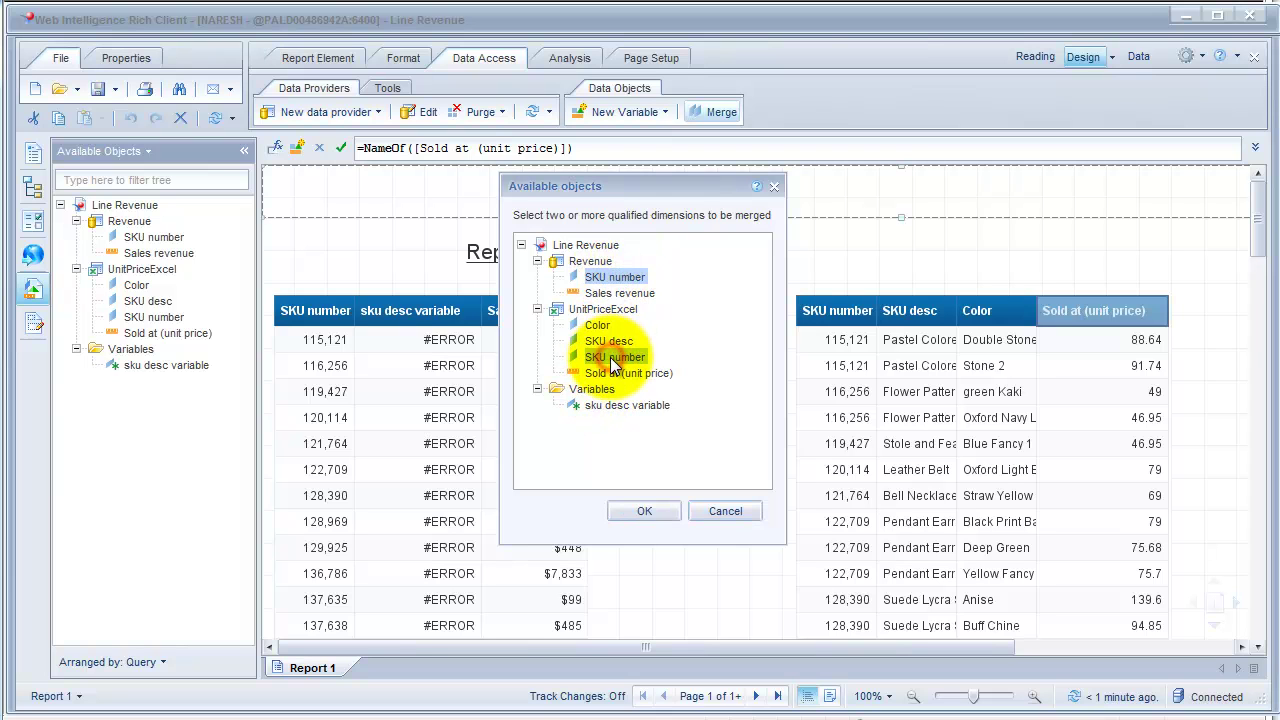
{"action": "left_click", "coordinate": [644, 512]}
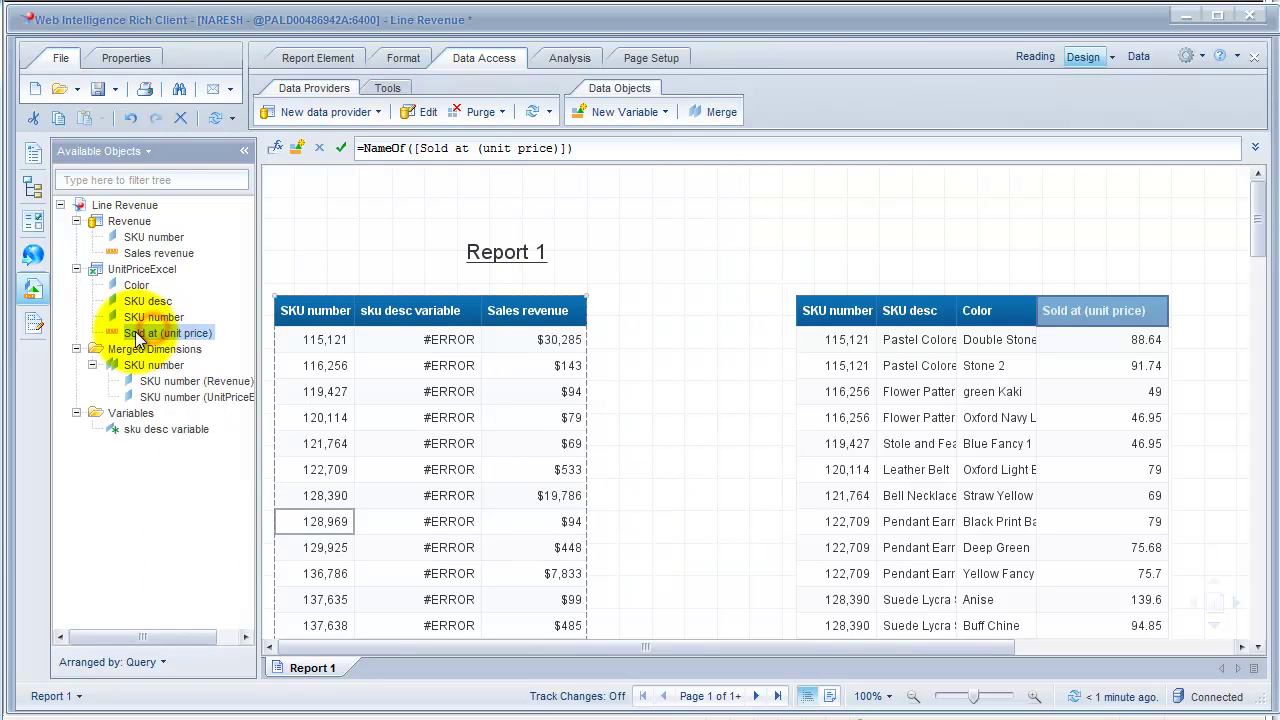
{"action": "left_click_drag", "start_coordinate": [153, 332], "coordinate": [482, 337]}
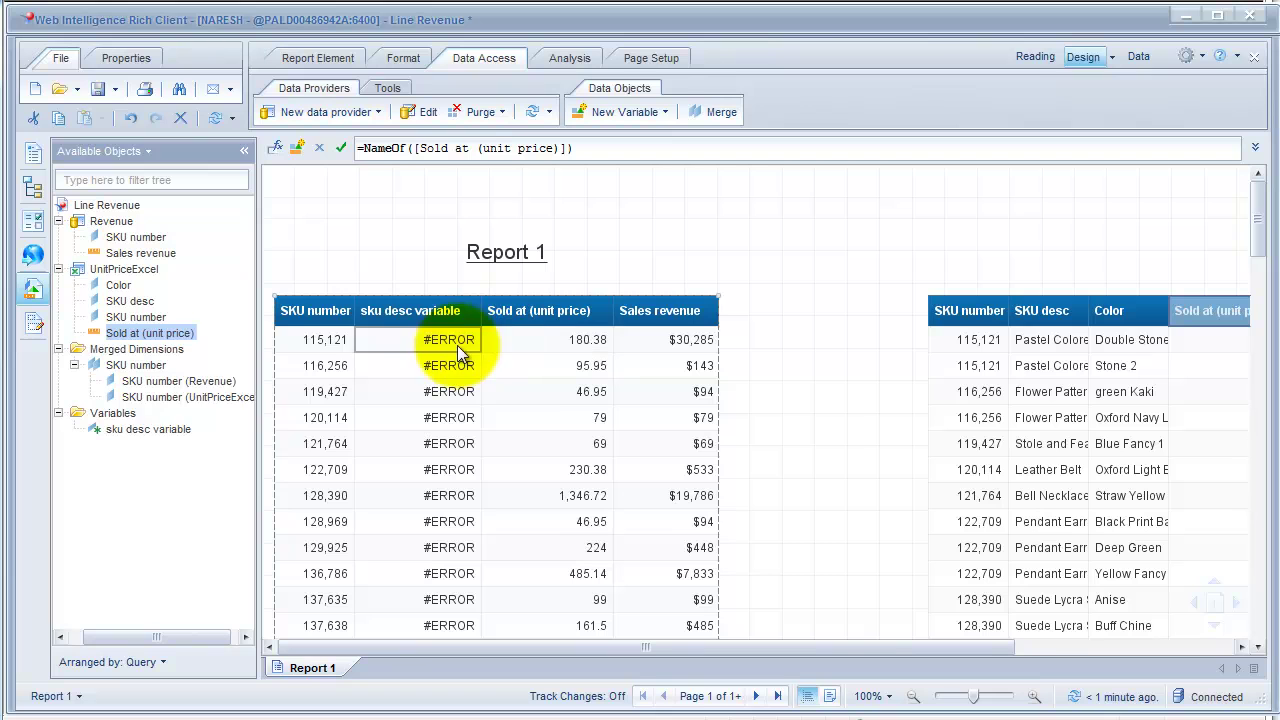
Step: Replace the formula of the sku desc variable with =[SKU desc]
{"action": "left_click", "coordinate": [164, 432]}
{"action": "right_click", "coordinate": [164, 432]}
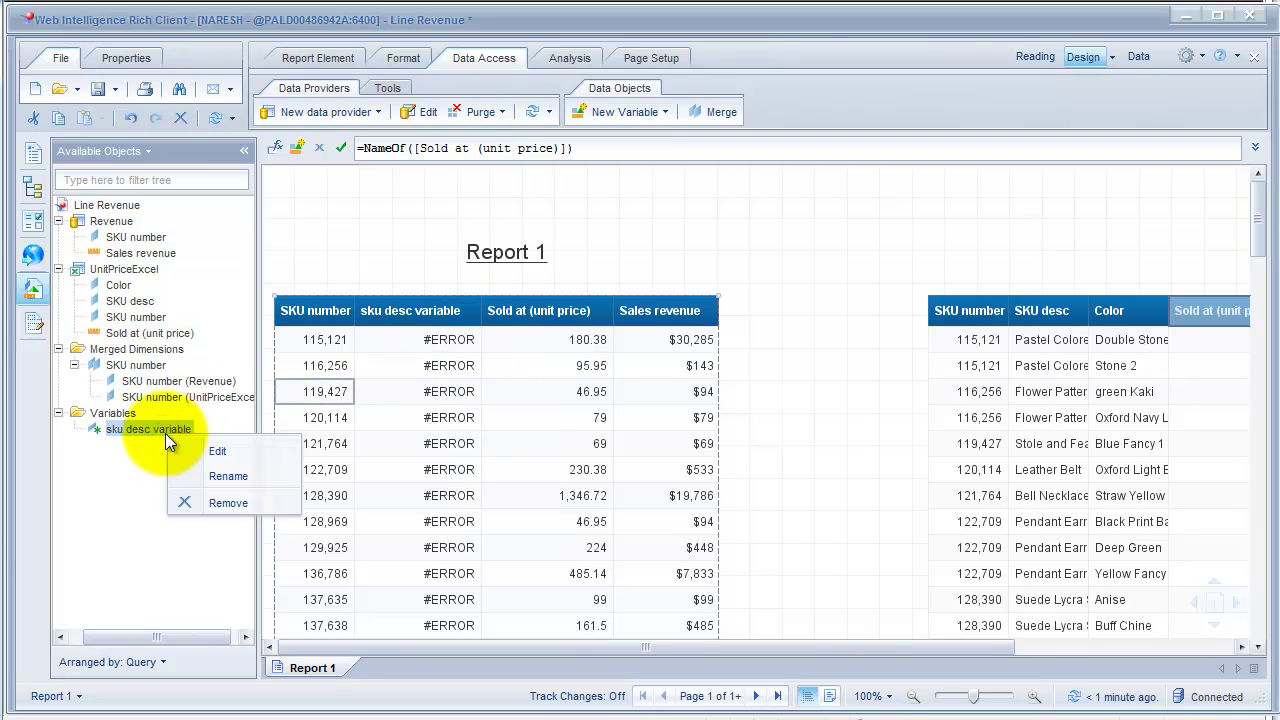
{"action": "left_click", "coordinate": [186, 448]}
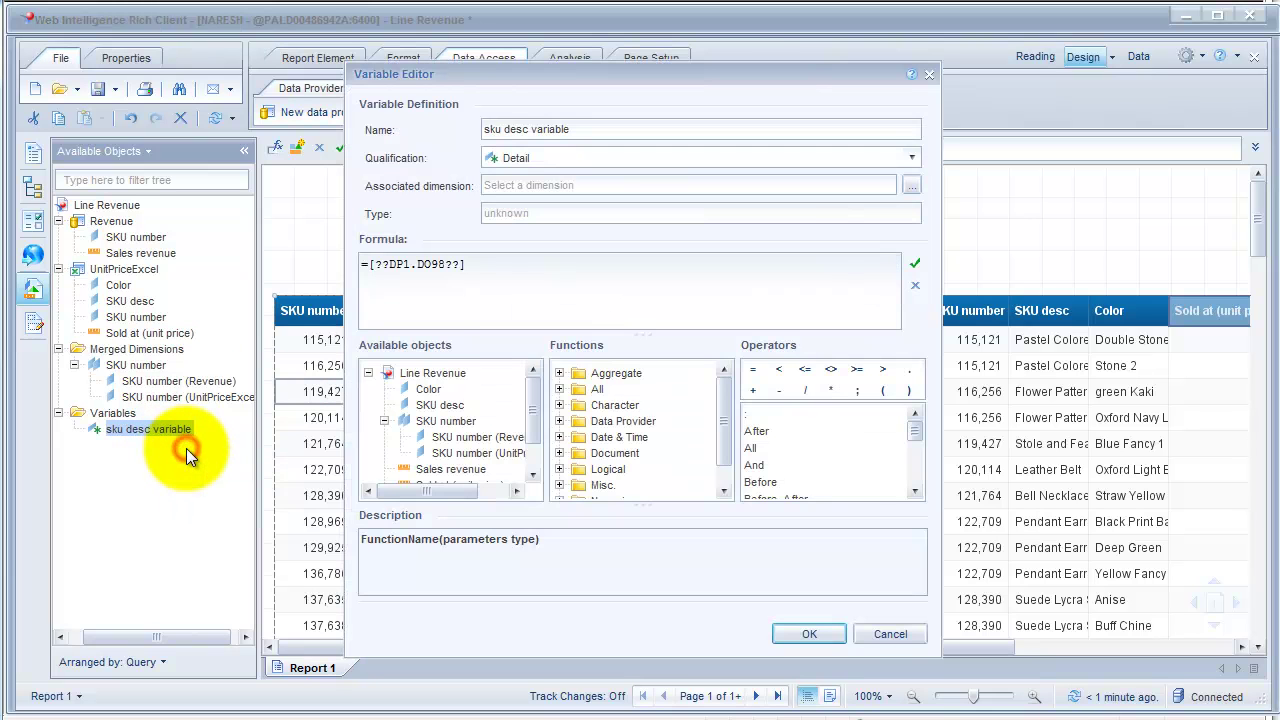
{"action": "triple_click", "coordinate": [490, 268]}
{"action": "key", "text": "BackSpace"}
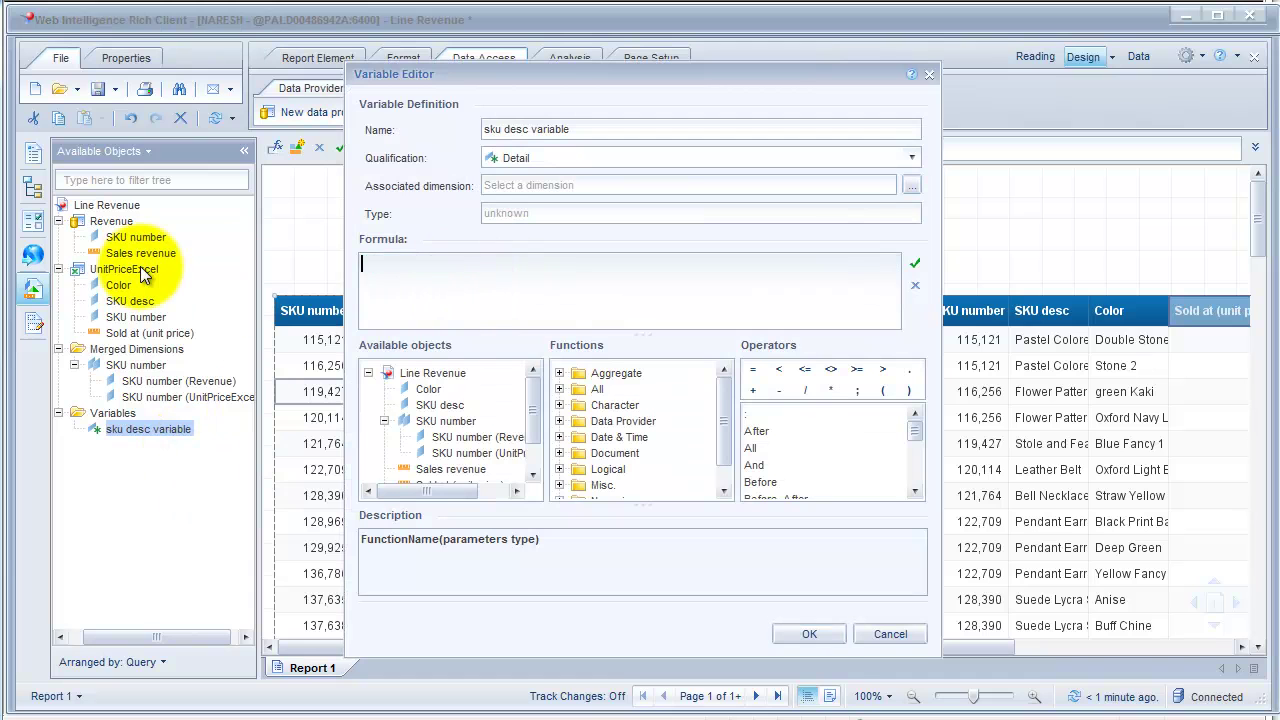
{"action": "double_click", "coordinate": [440, 405]}
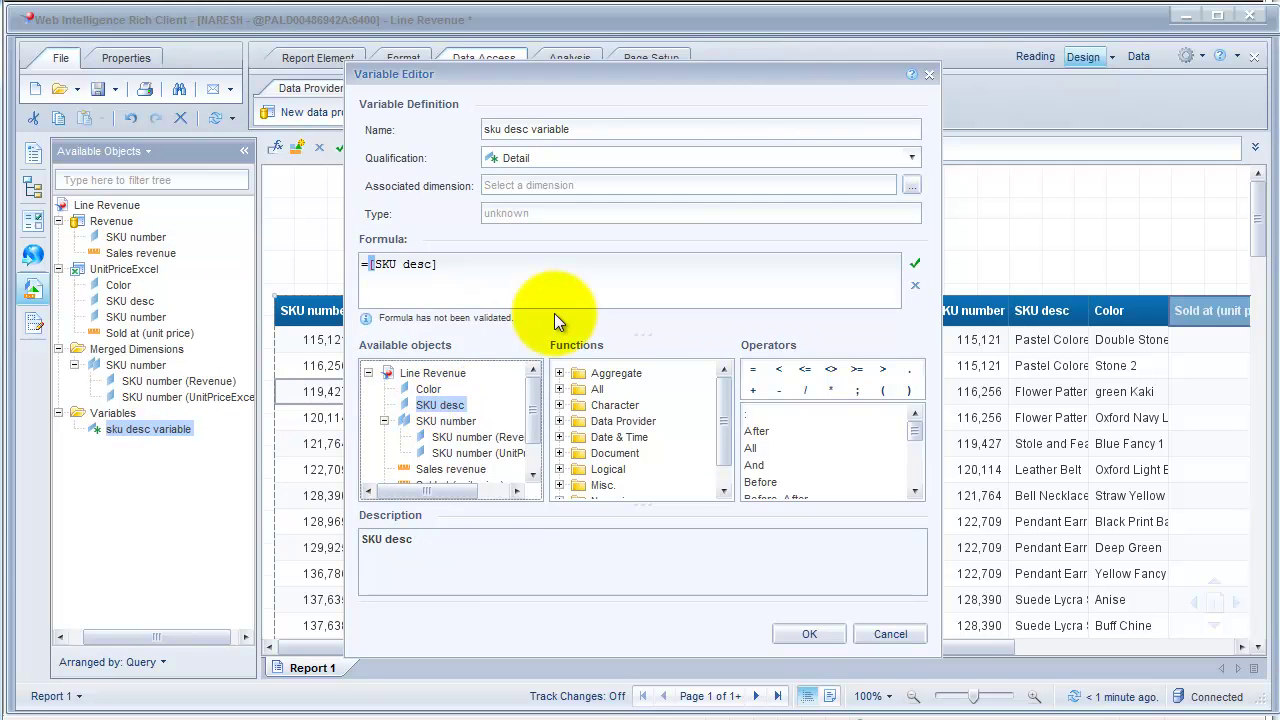
Step: Associate the sku desc variable with SKU number (UnitPriceExcel), apply the definition, and widen the variable's column in the first table
{"action": "left_click", "coordinate": [910, 185]}
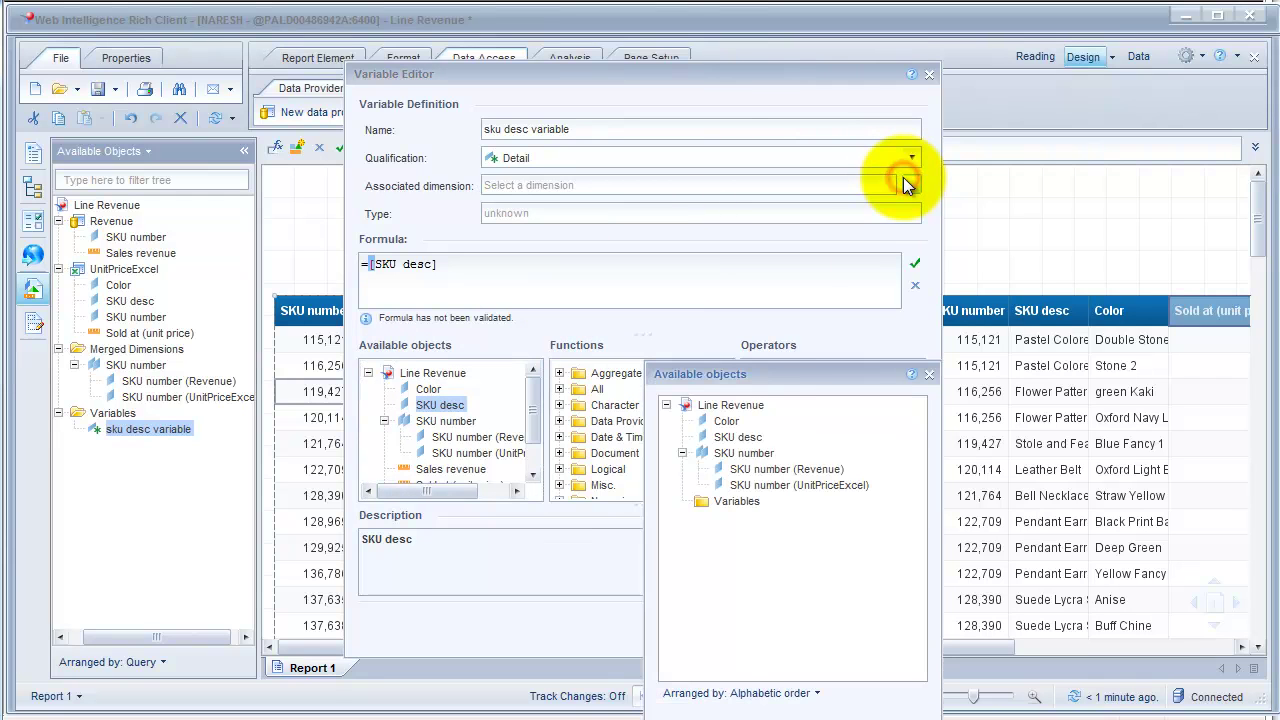
{"action": "left_click", "coordinate": [786, 485]}
{"action": "left_click_drag", "start_coordinate": [806, 373], "coordinate": [678, 215]}
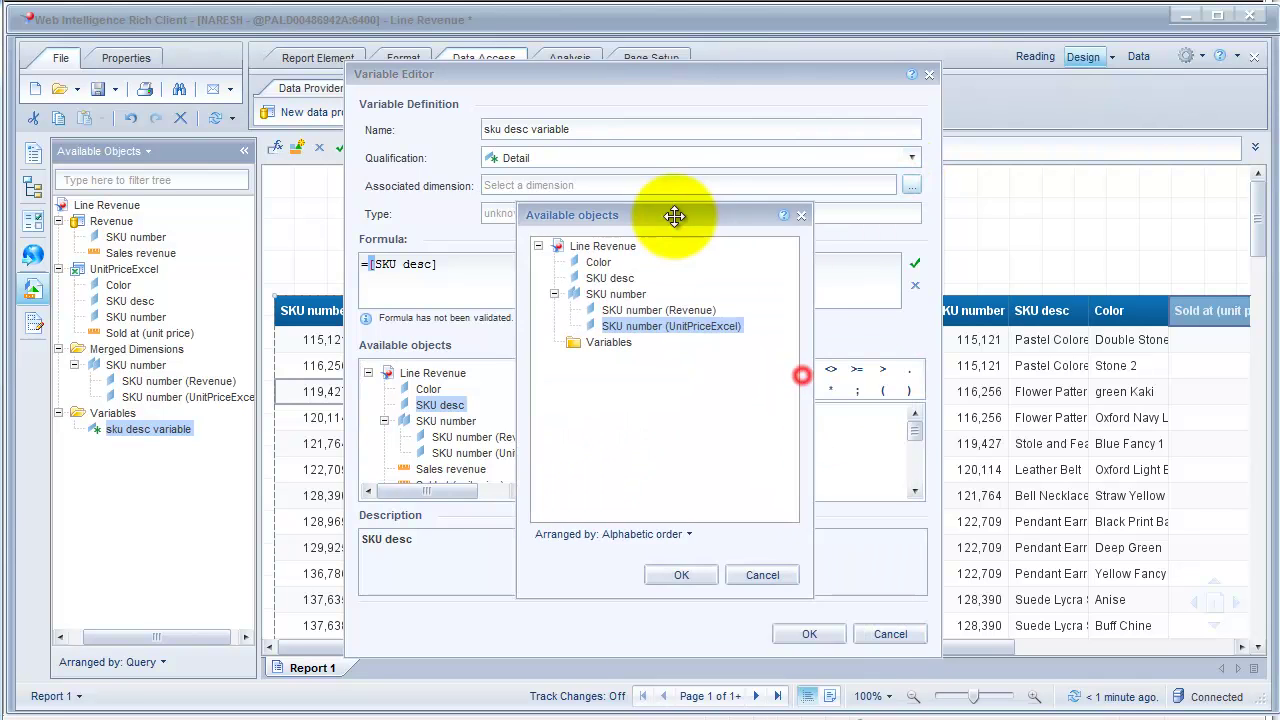
{"action": "left_click", "coordinate": [679, 576]}
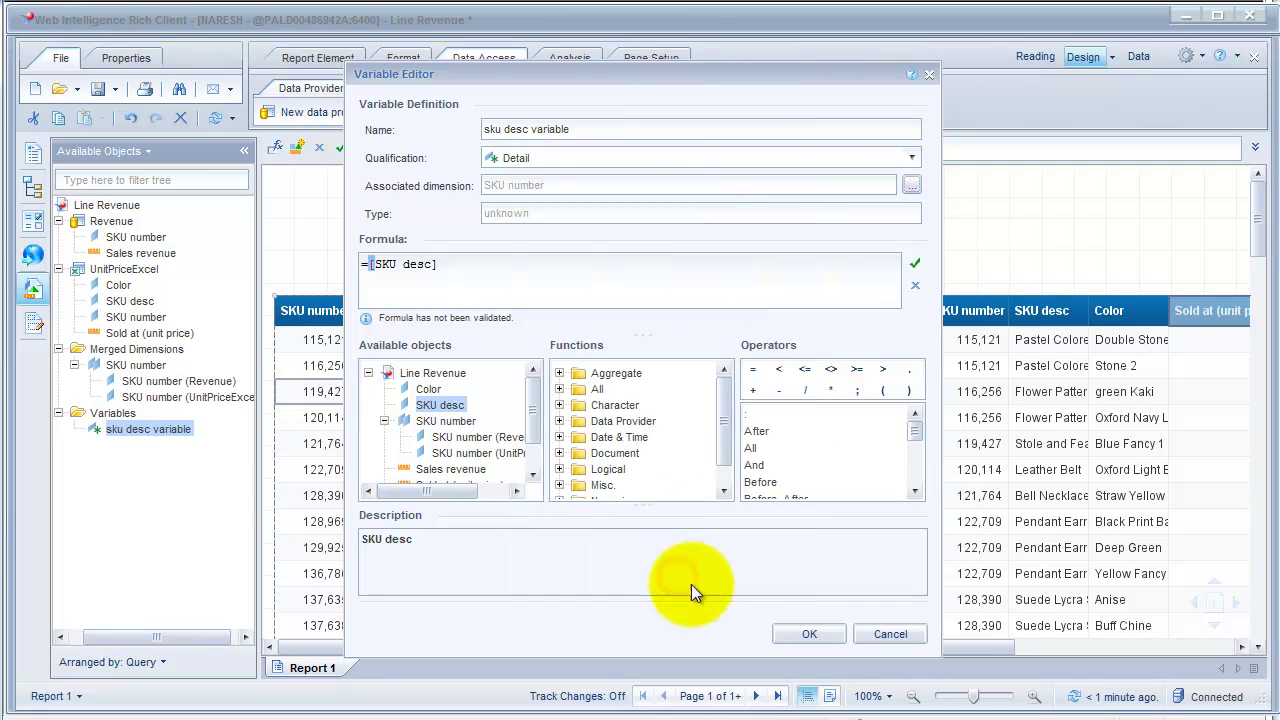
{"action": "left_click", "coordinate": [788, 634]}
{"action": "left_click", "coordinate": [695, 397]}
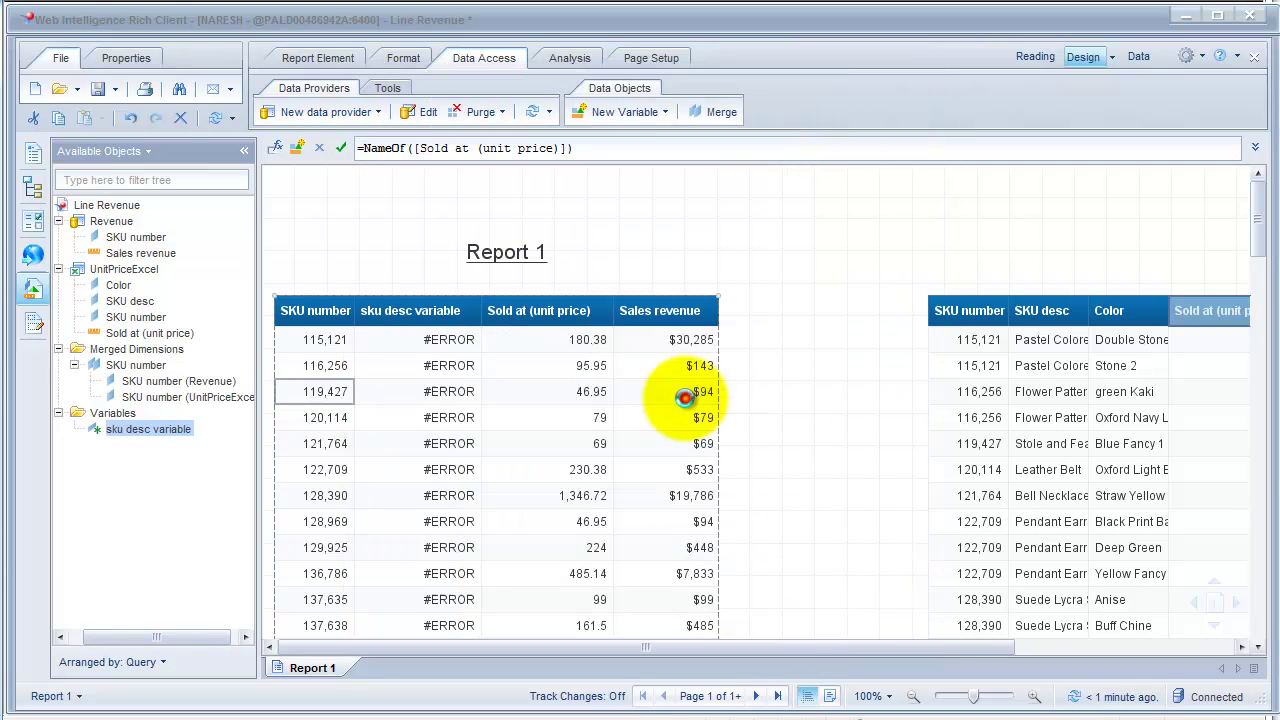
{"action": "left_click", "coordinate": [574, 376]}
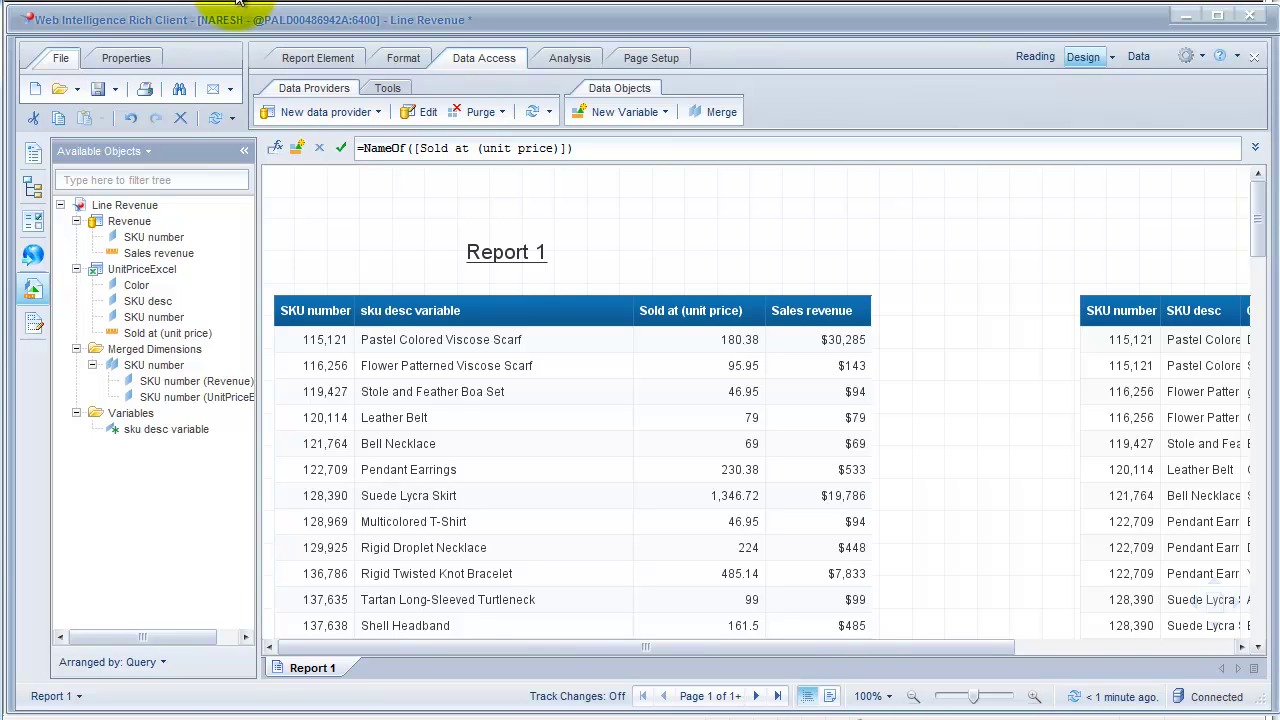
{"action": "left_click", "coordinate": [312, 625]}
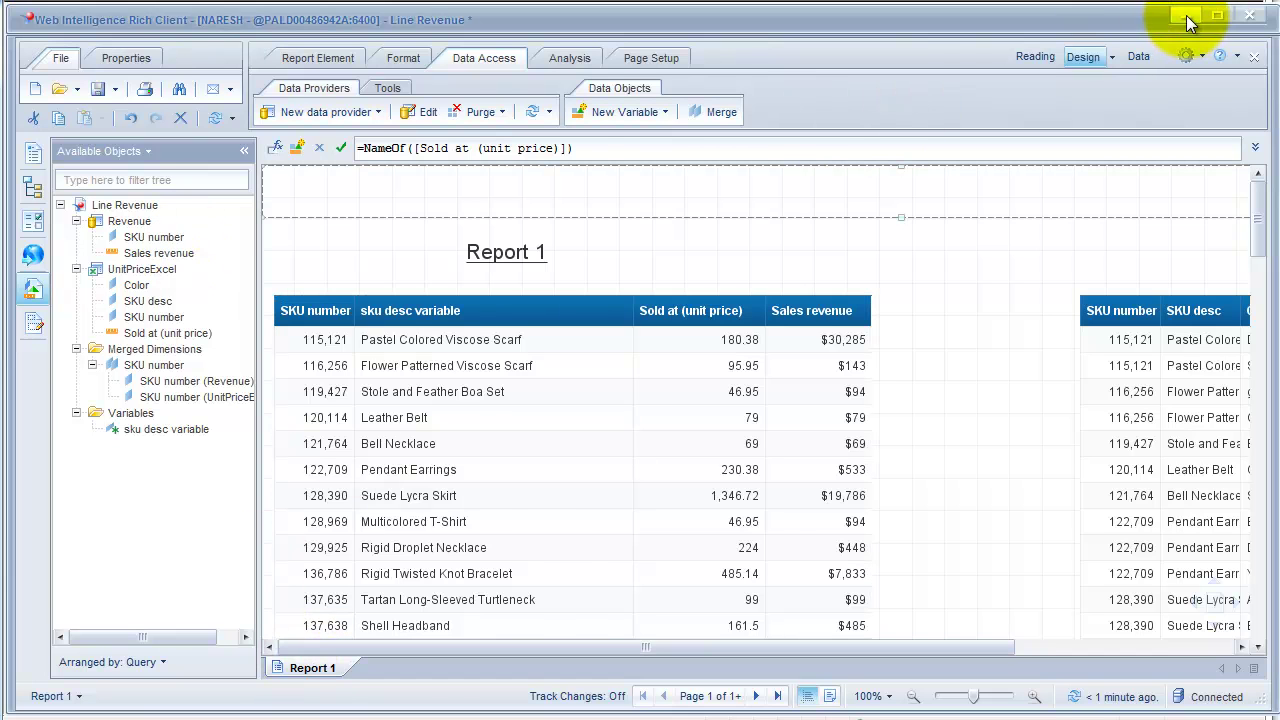
Step: Switch to the Line Revenue document in the SAP BusinessObjects web portal and save it
{"action": "left_click", "coordinate": [1186, 15]}
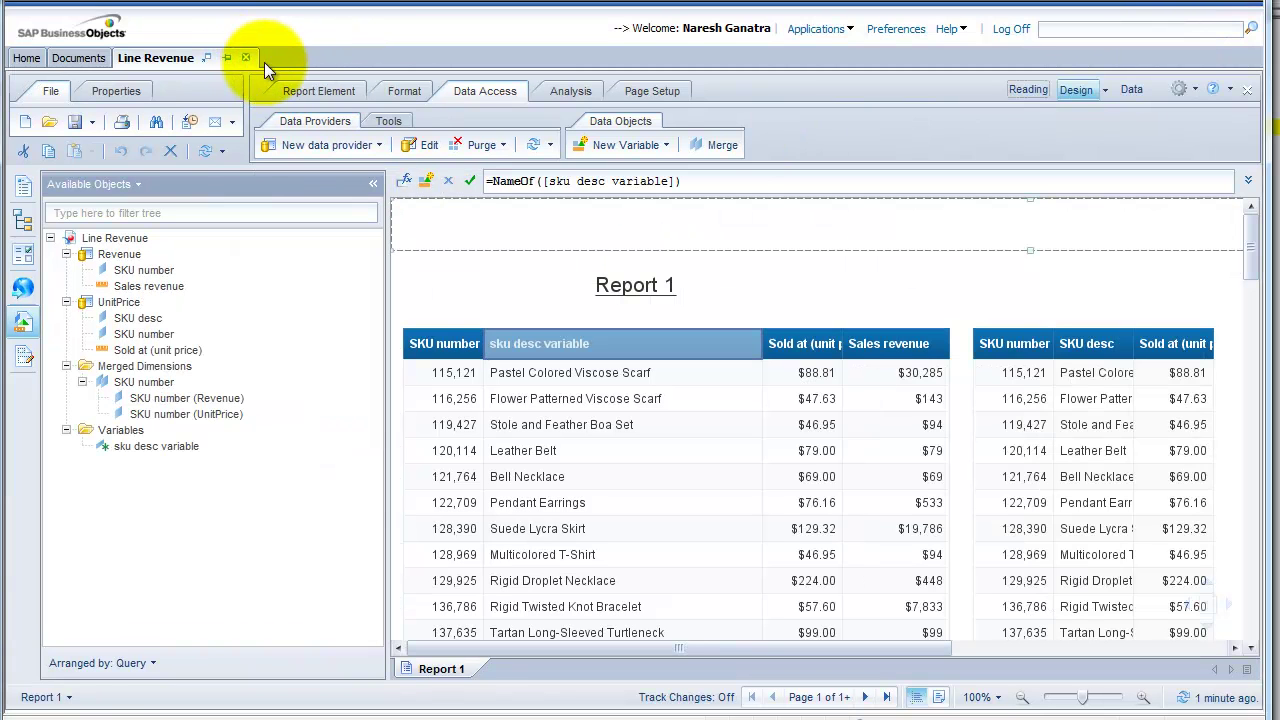
{"action": "left_click", "coordinate": [74, 121]}
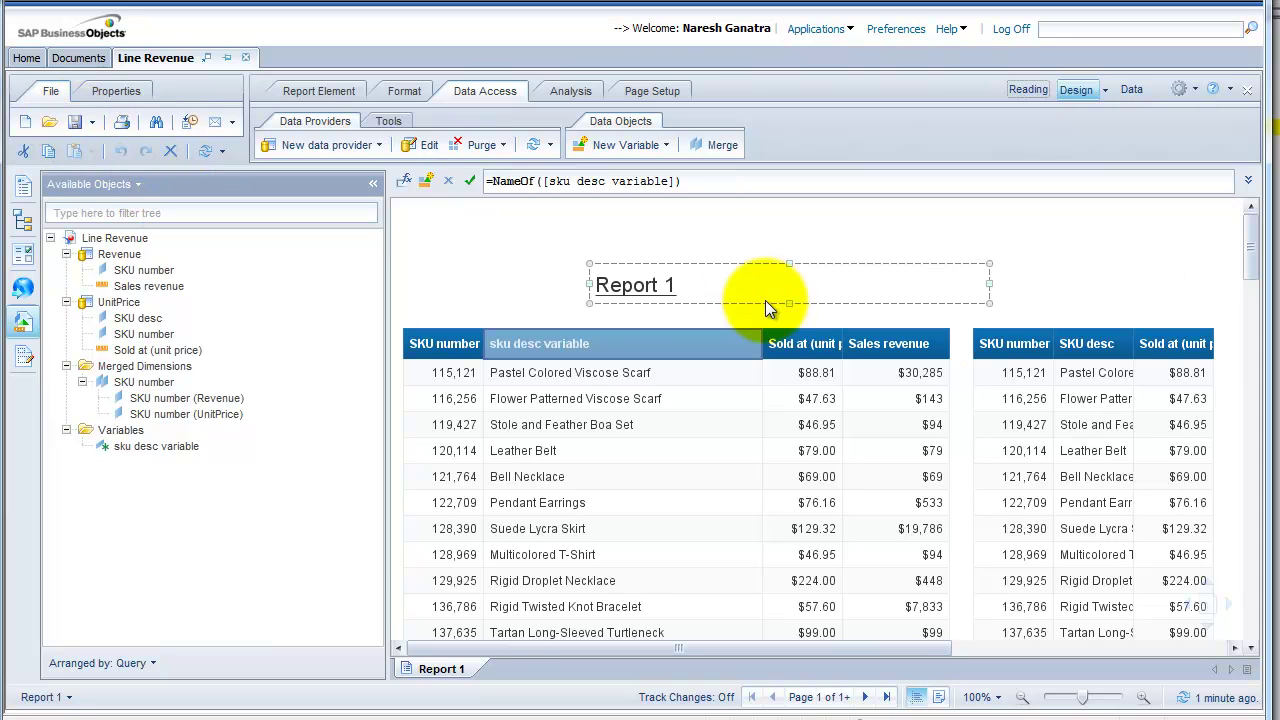
Step: Edit the Revenue query and add Year before SKU number and Category before Sales revenue in the result objects
{"action": "left_click", "coordinate": [417, 150]}
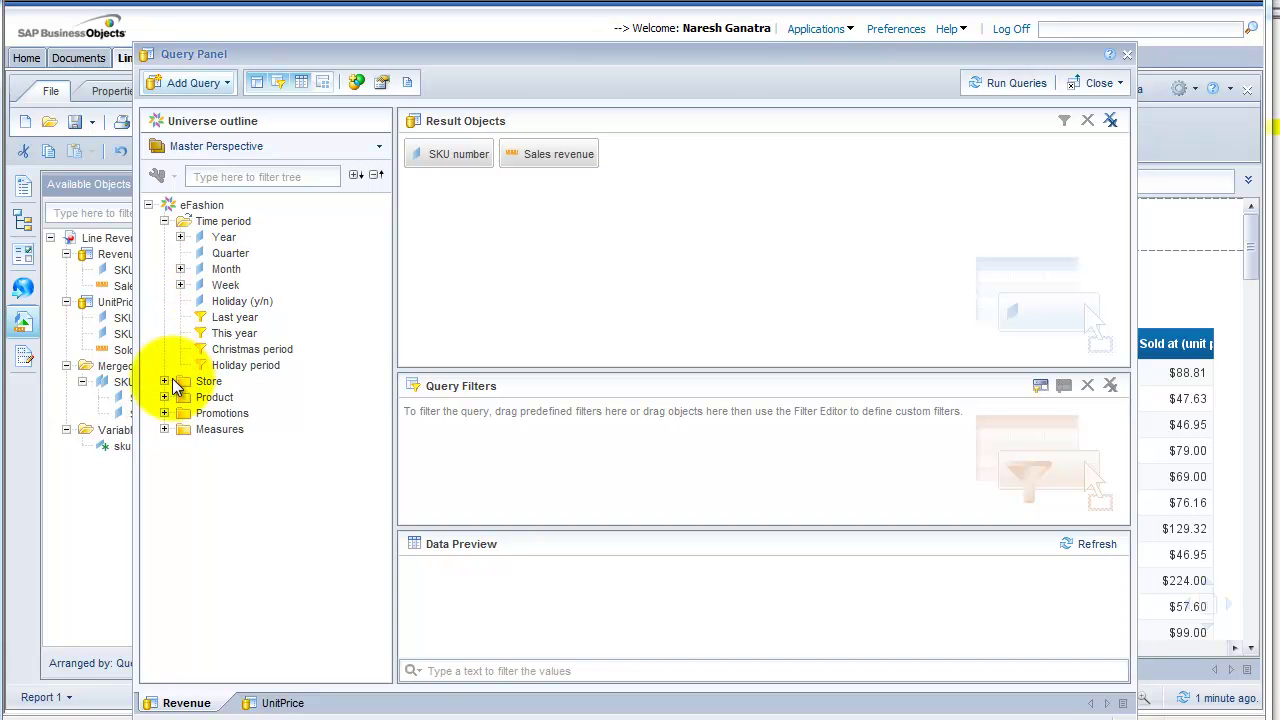
{"action": "left_click", "coordinate": [445, 153]}
{"action": "left_click_drag", "start_coordinate": [222, 237], "coordinate": [403, 155]}
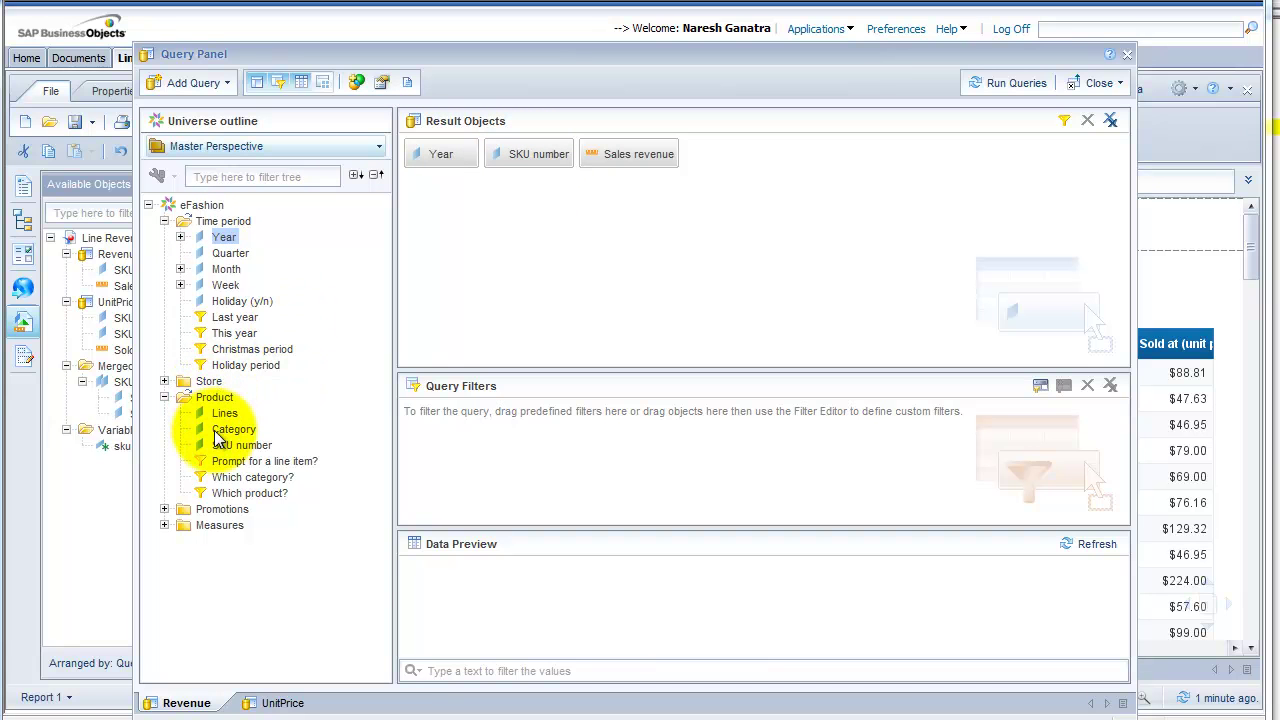
{"action": "left_click_drag", "start_coordinate": [214, 430], "coordinate": [582, 152]}
Step: Filter the Revenue query on Category with the In list operator and a prompt for the values
{"action": "left_click_drag", "start_coordinate": [238, 430], "coordinate": [426, 447]}
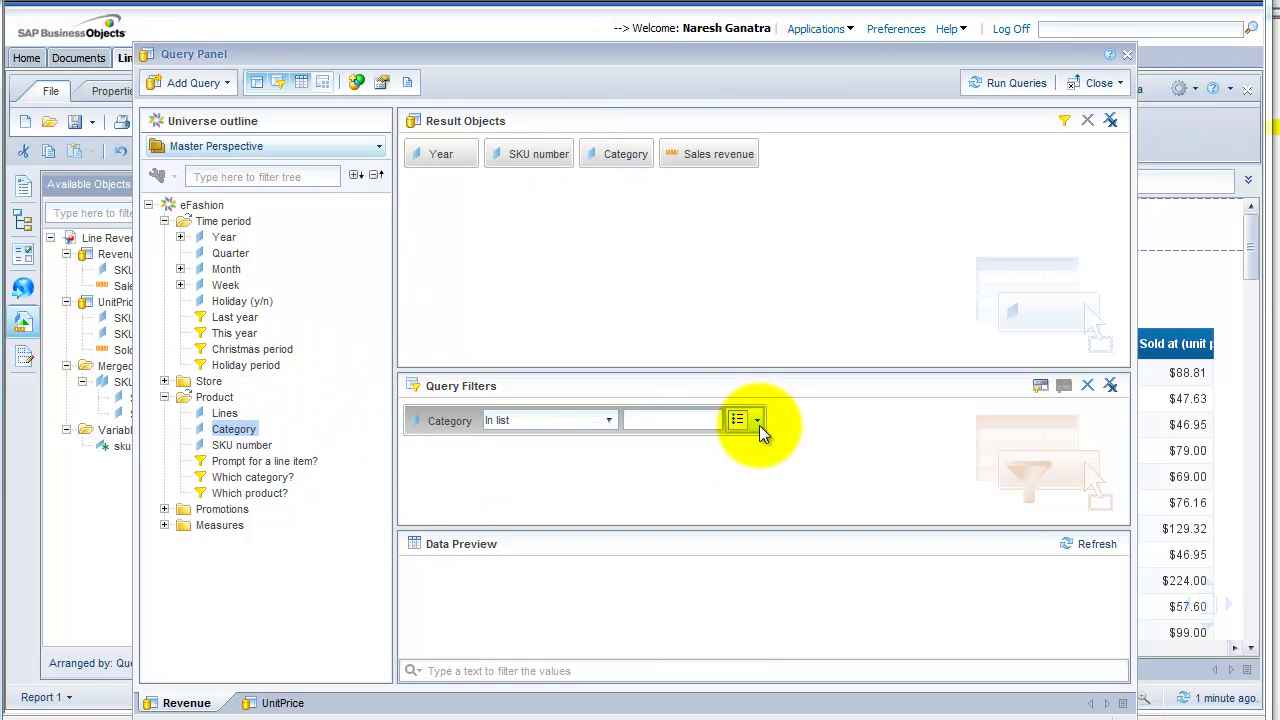
{"action": "left_click", "coordinate": [759, 425]}
{"action": "left_click", "coordinate": [777, 491]}
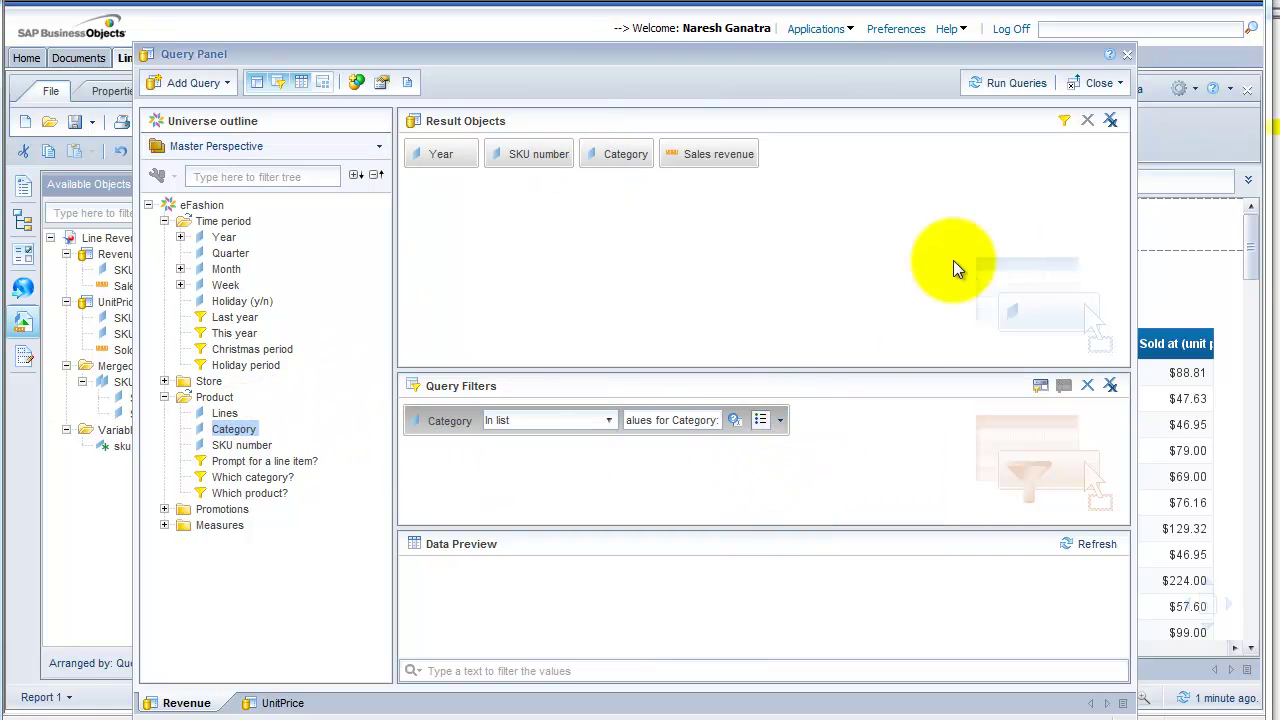
Step: Run the queries with Boatwear, Cardigan and Casual dresses as the Category prompt values
{"action": "left_click", "coordinate": [1007, 88]}
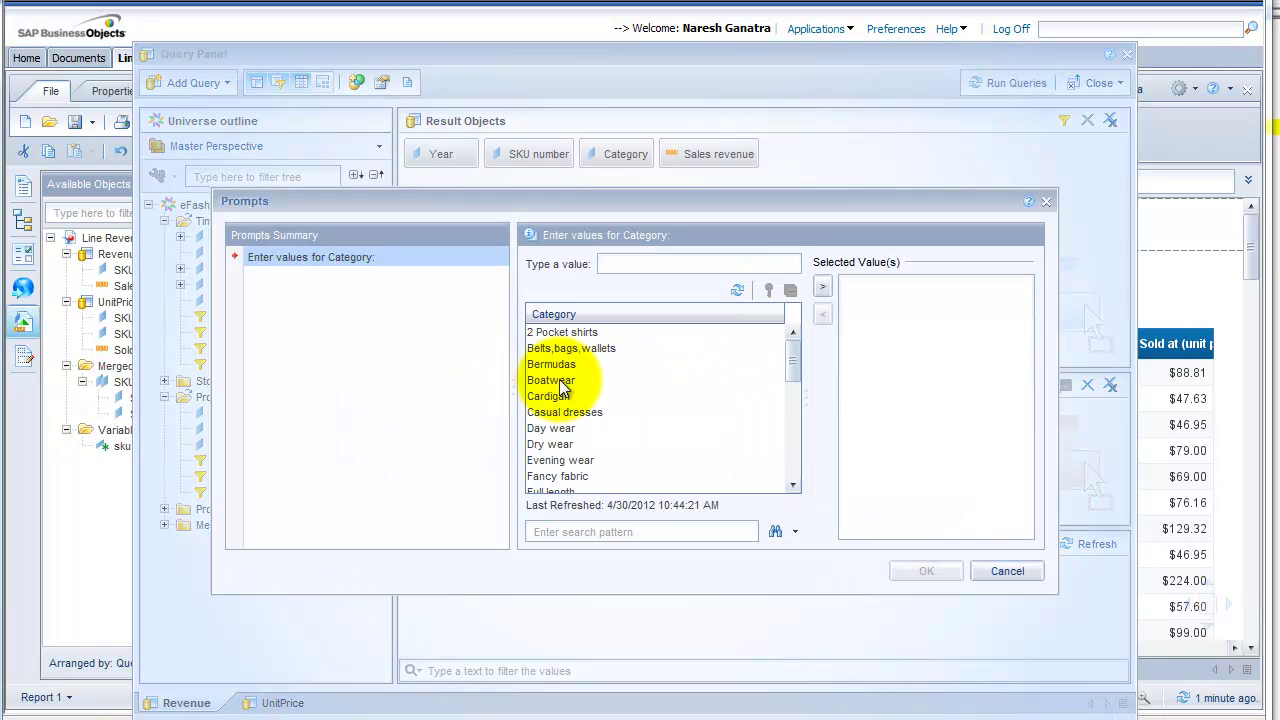
{"action": "left_click", "coordinate": [565, 387]}
{"action": "left_click", "coordinate": [560, 410], "text": "shift"}
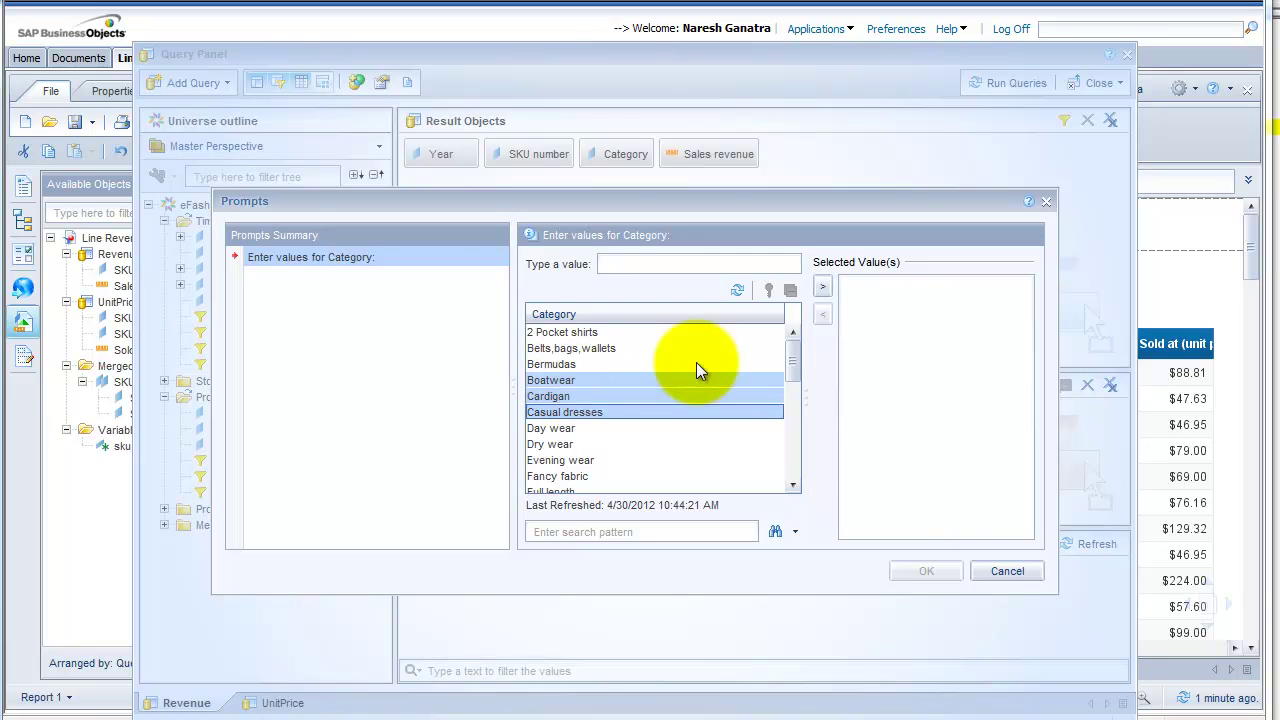
{"action": "left_click", "coordinate": [822, 288]}
{"action": "left_click", "coordinate": [917, 567]}
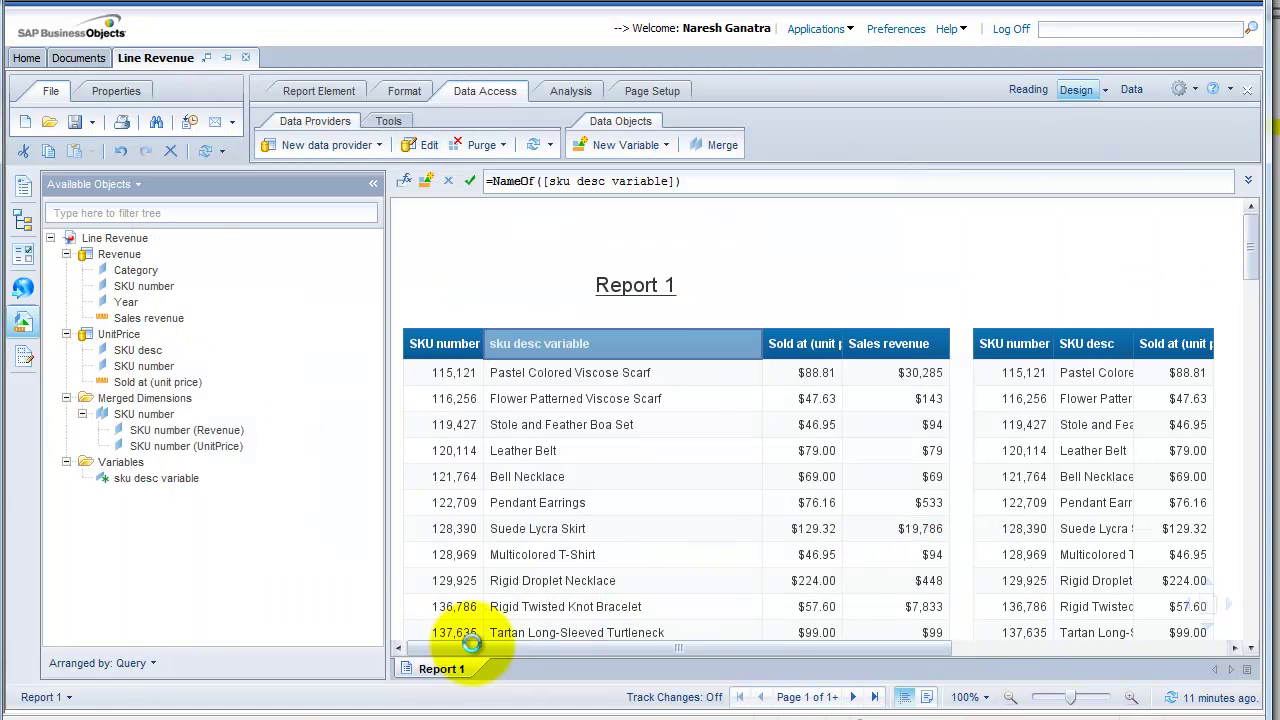
Step: Add a new report to the document and build a table there with Category and Sales revenue
{"action": "right_click", "coordinate": [441, 668]}
{"action": "left_click", "coordinate": [503, 678]}
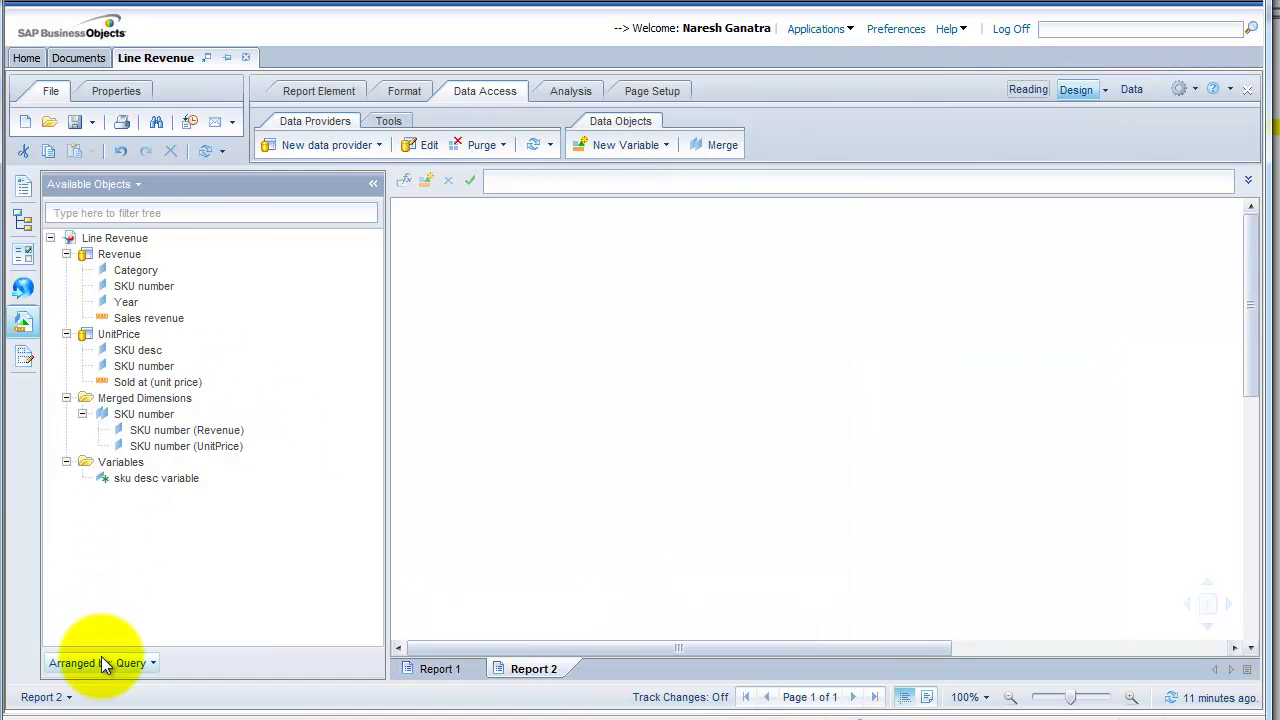
{"action": "left_click_drag", "start_coordinate": [149, 274], "coordinate": [455, 277]}
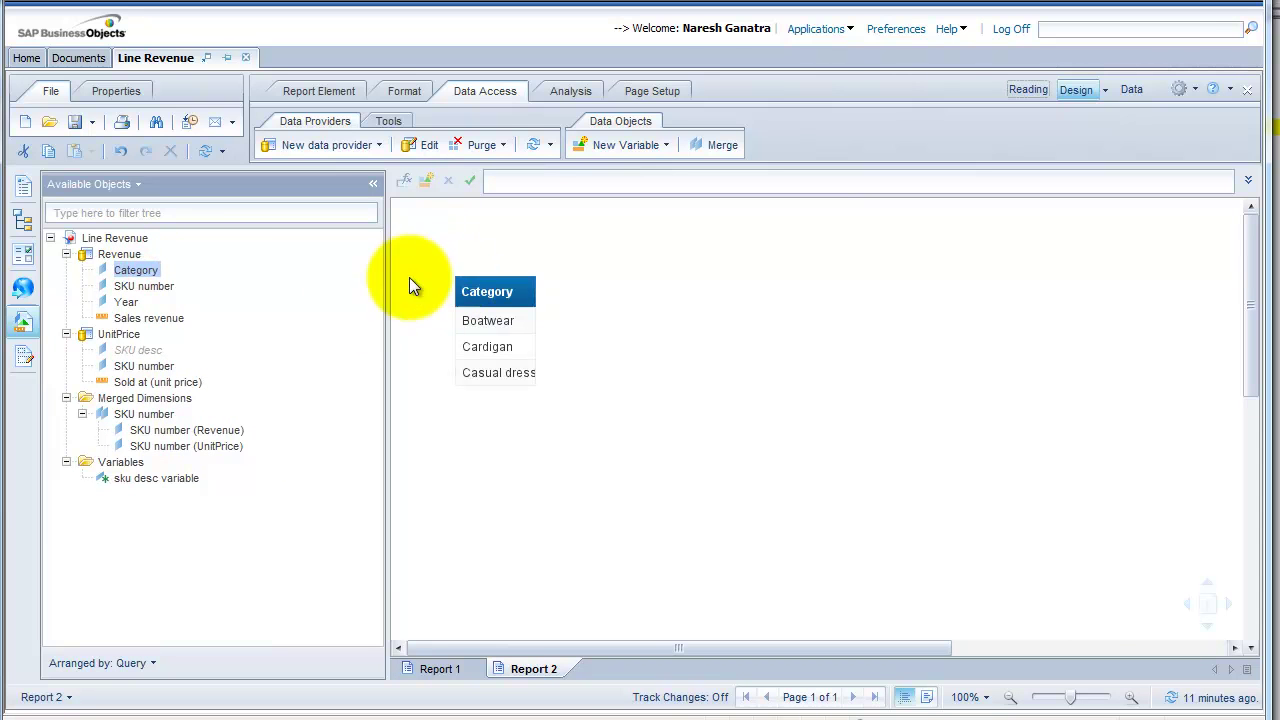
{"action": "left_click_drag", "start_coordinate": [134, 320], "coordinate": [530, 316]}
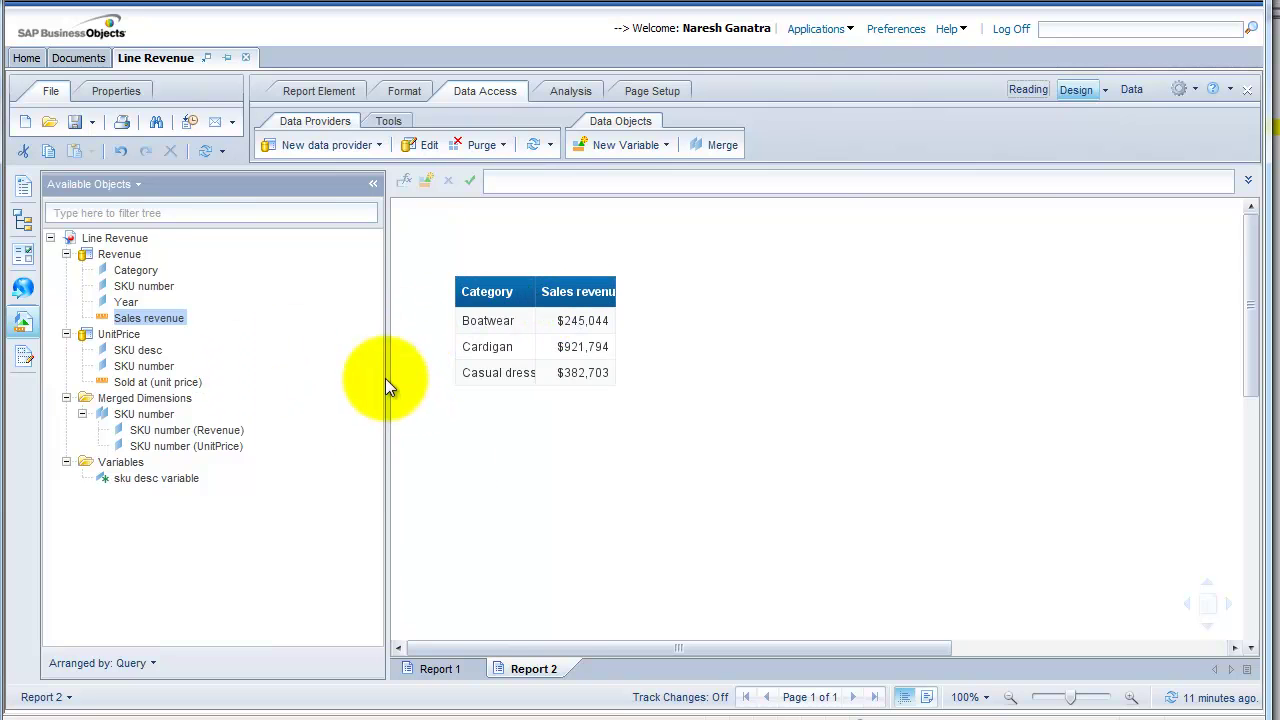
Step: Insert a blank three-column vertical table and place it just below the Category table
{"action": "left_click", "coordinate": [318, 91]}
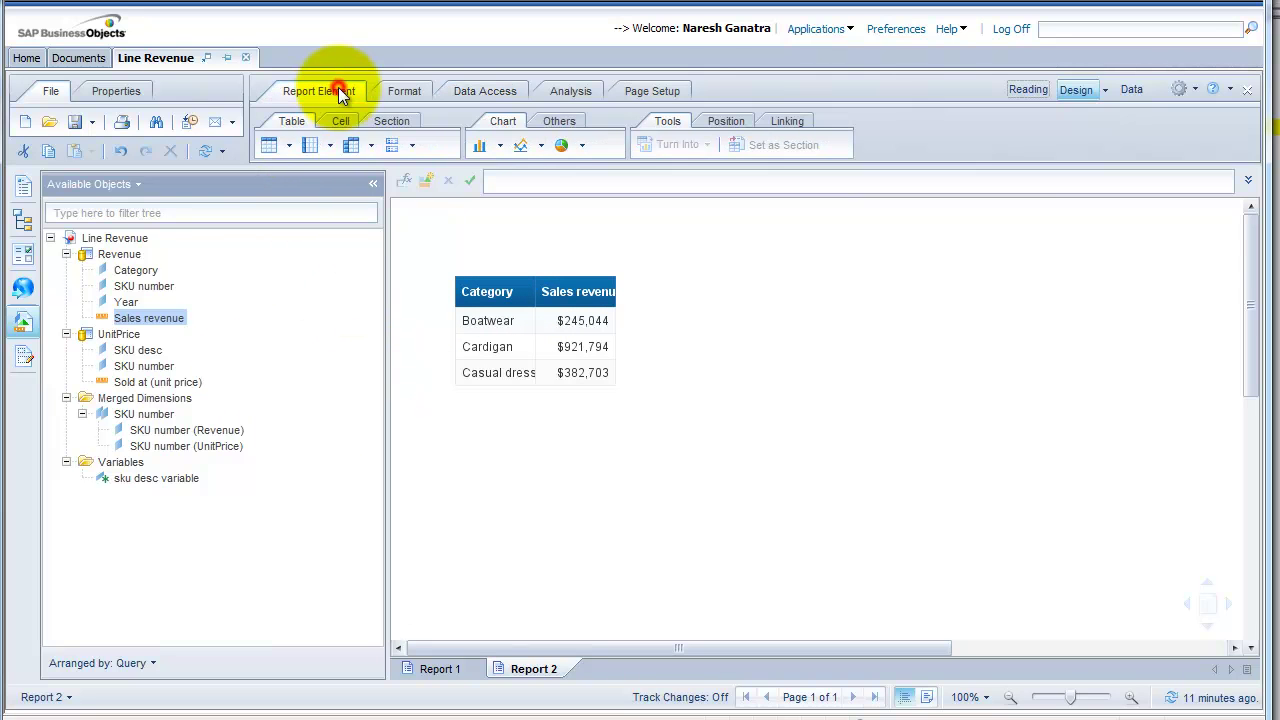
{"action": "left_click", "coordinate": [289, 145]}
{"action": "left_click", "coordinate": [315, 168]}
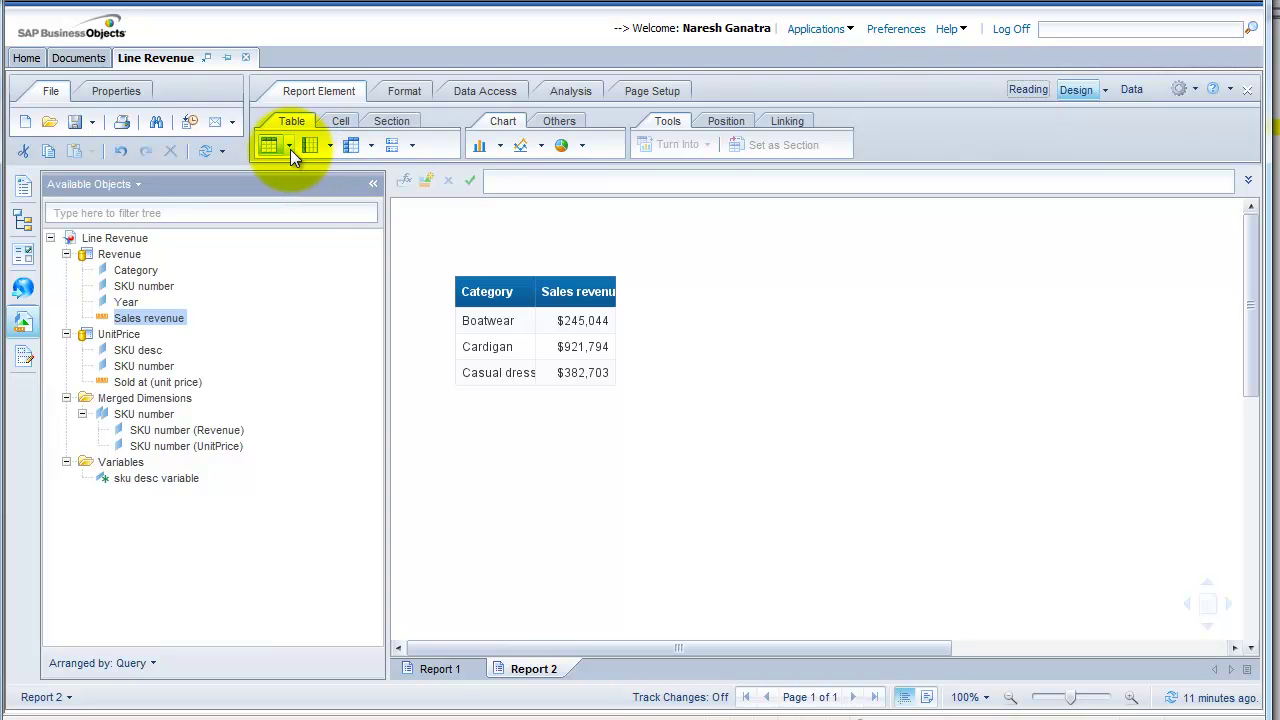
{"action": "left_click", "coordinate": [289, 149]}
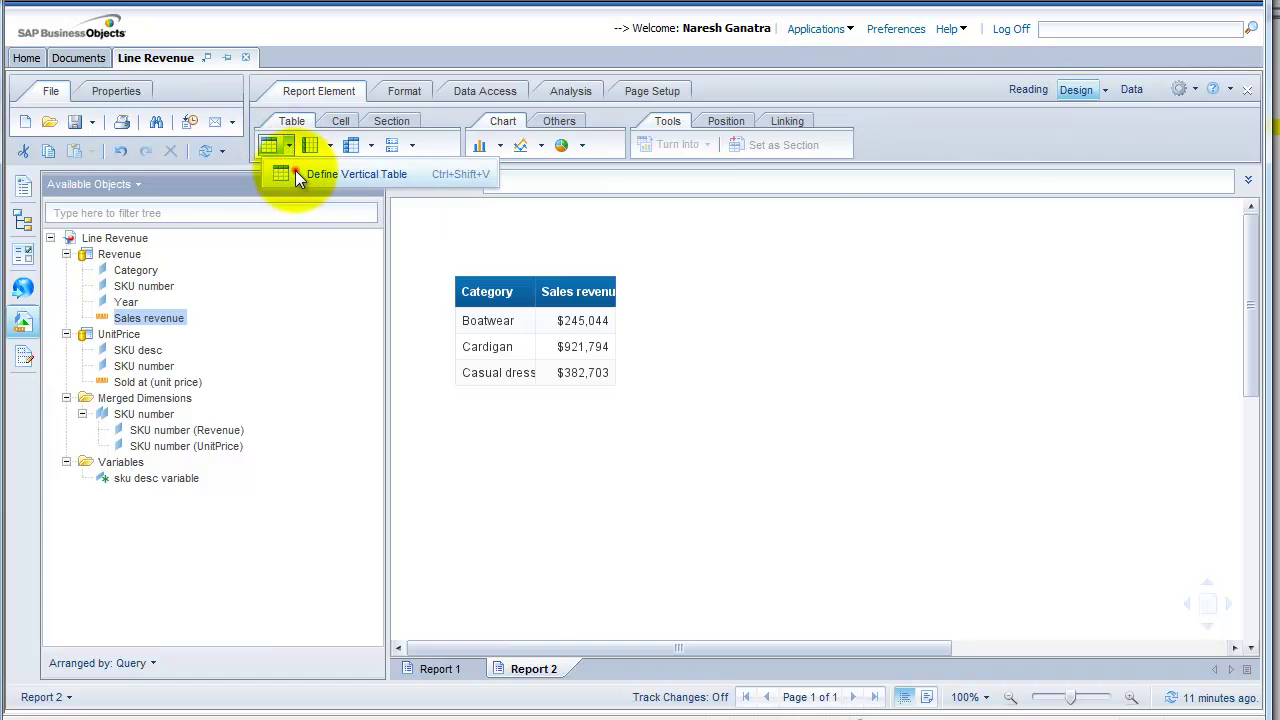
{"action": "left_click", "coordinate": [295, 172]}
{"action": "left_click", "coordinate": [274, 144]}
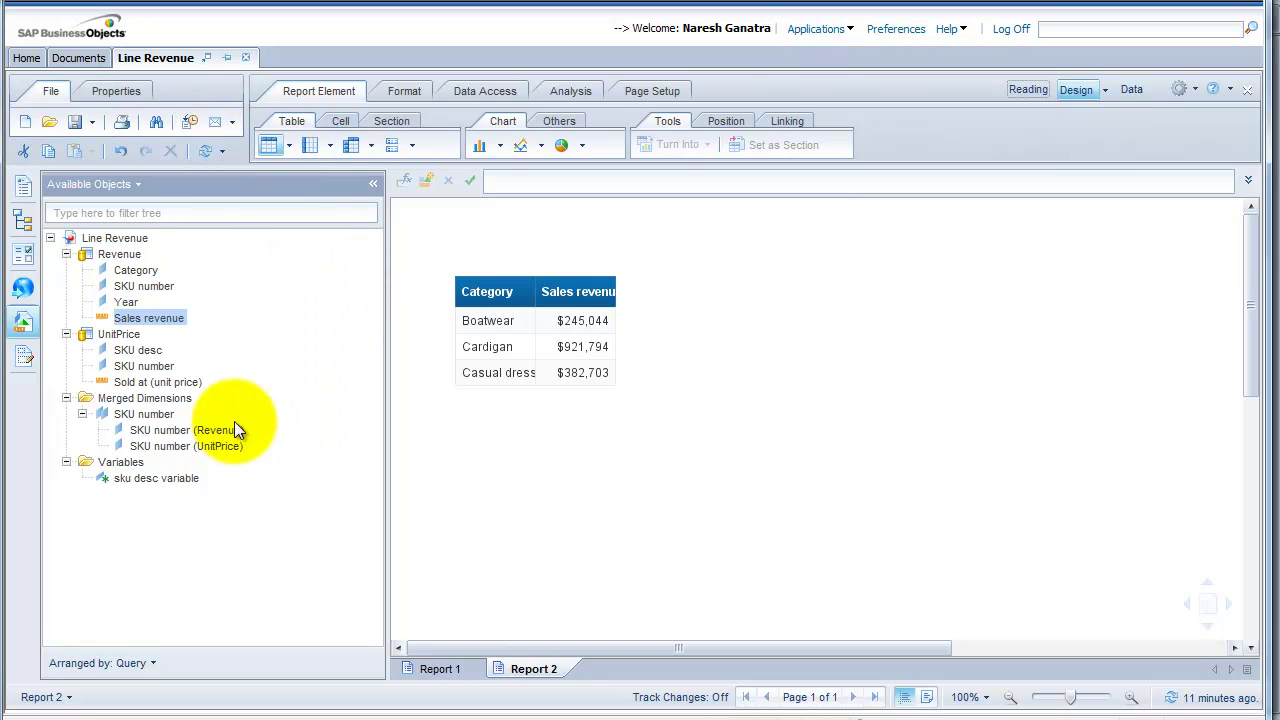
{"action": "left_click", "coordinate": [508, 481]}
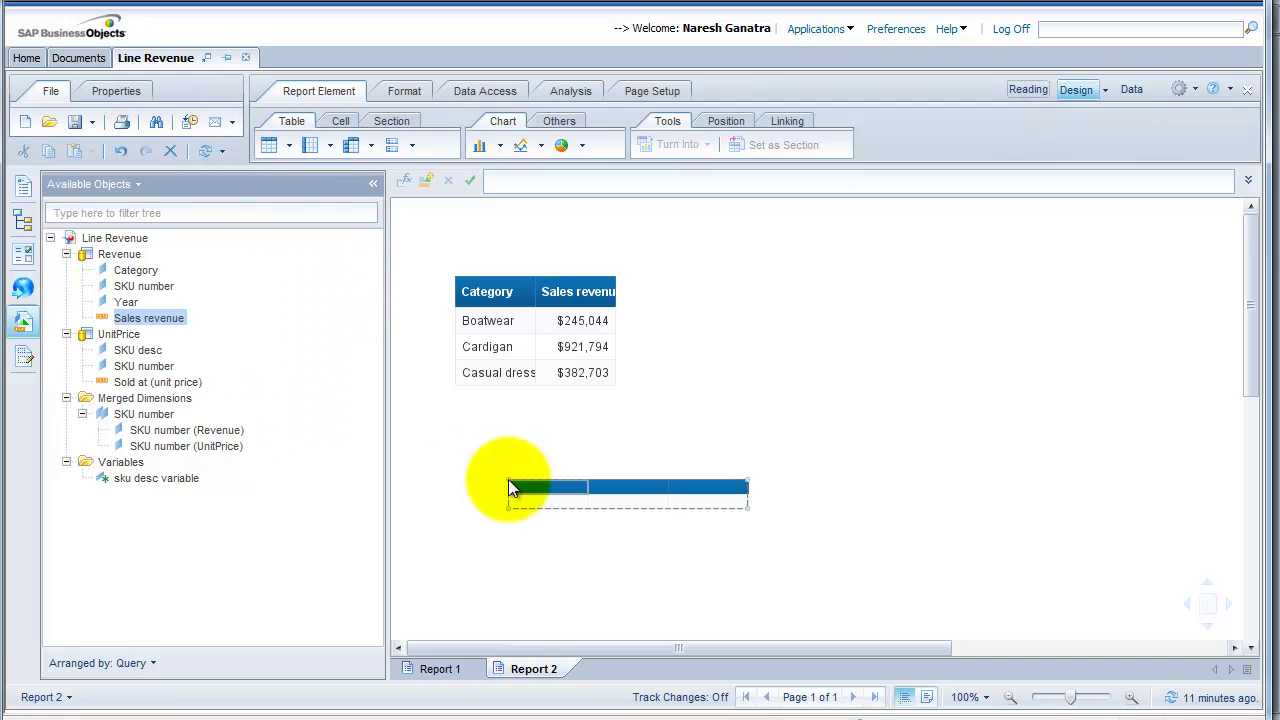
{"action": "left_click_drag", "start_coordinate": [508, 486], "coordinate": [470, 418]}
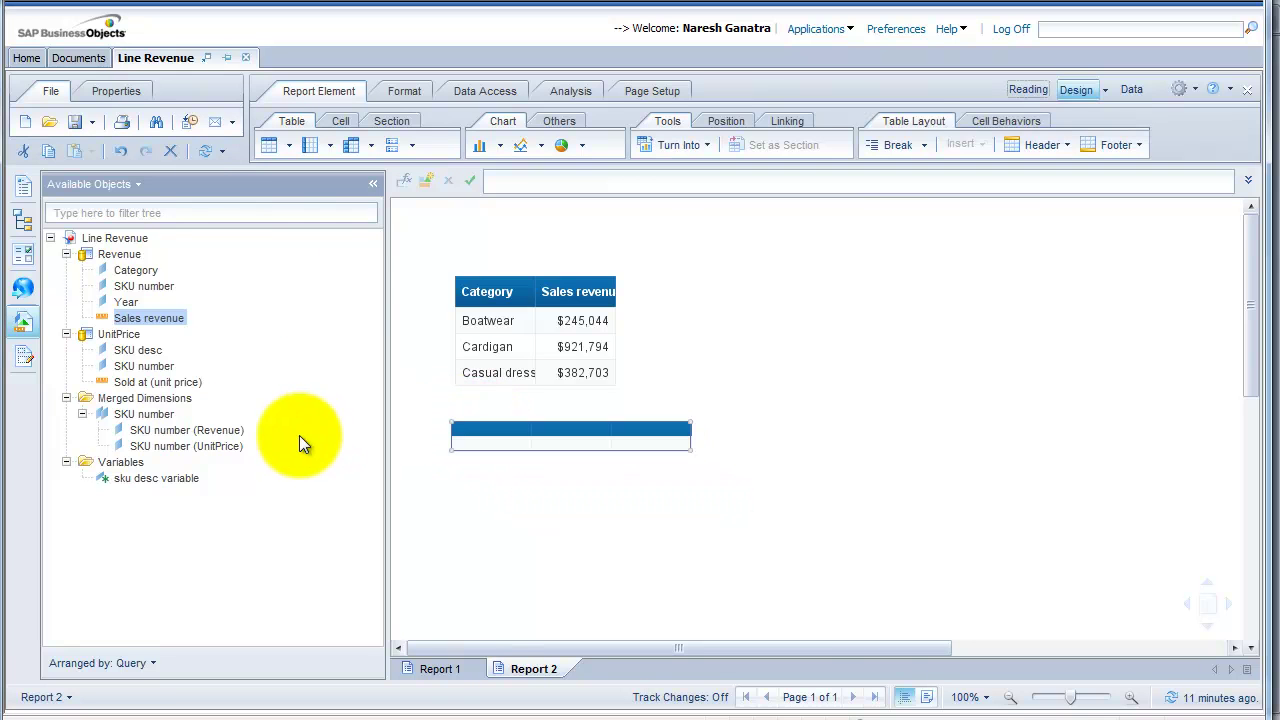
Step: Fill the blank table's columns with SKU number, SKU desc and Sold at (unit price) from the UnitPrice query
{"action": "left_click", "coordinate": [145, 366]}
{"action": "left_click_drag", "start_coordinate": [147, 367], "coordinate": [465, 443]}
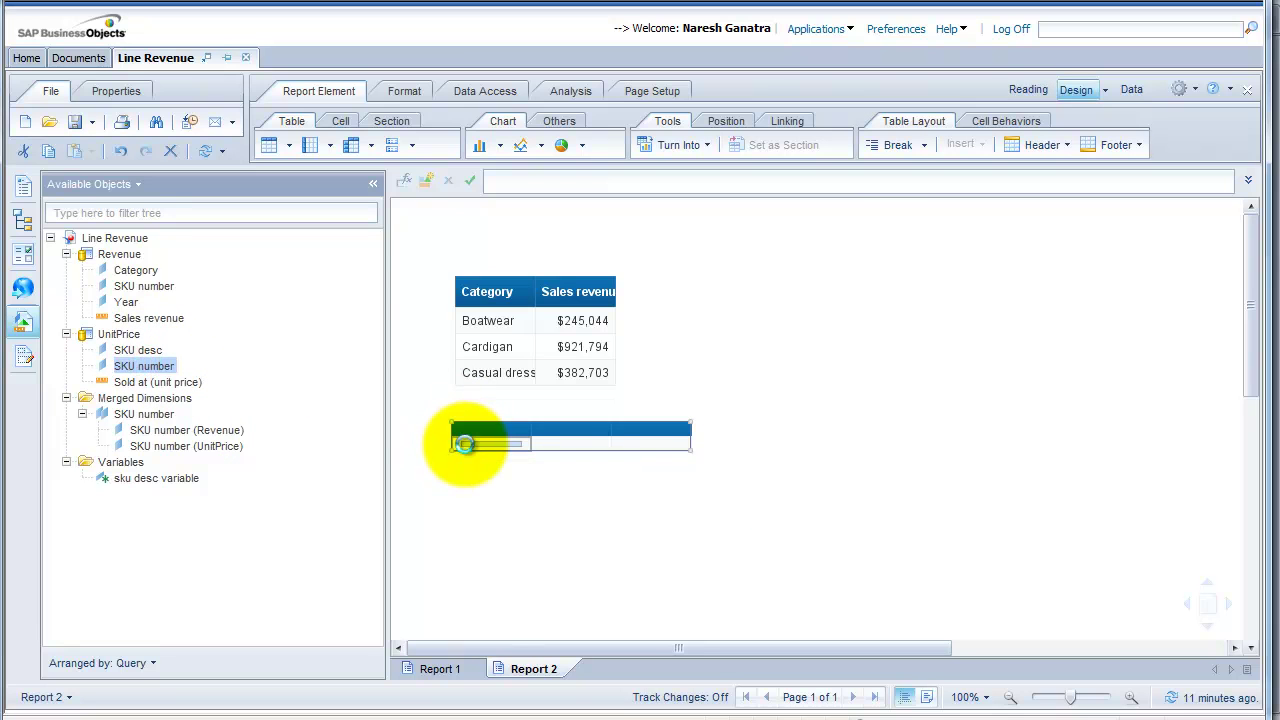
{"action": "left_click", "coordinate": [137, 350]}
{"action": "left_click_drag", "start_coordinate": [137, 350], "coordinate": [559, 458]}
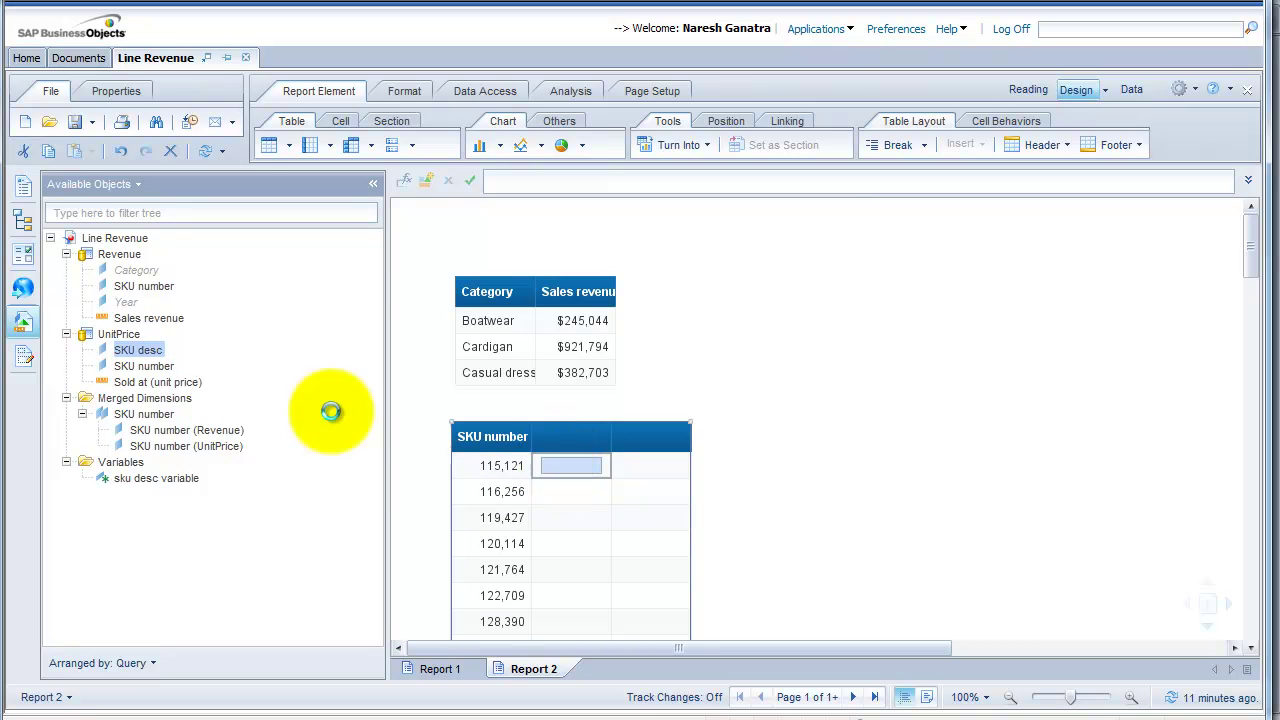
{"action": "left_click", "coordinate": [150, 382]}
{"action": "left_click_drag", "start_coordinate": [150, 382], "coordinate": [623, 467]}
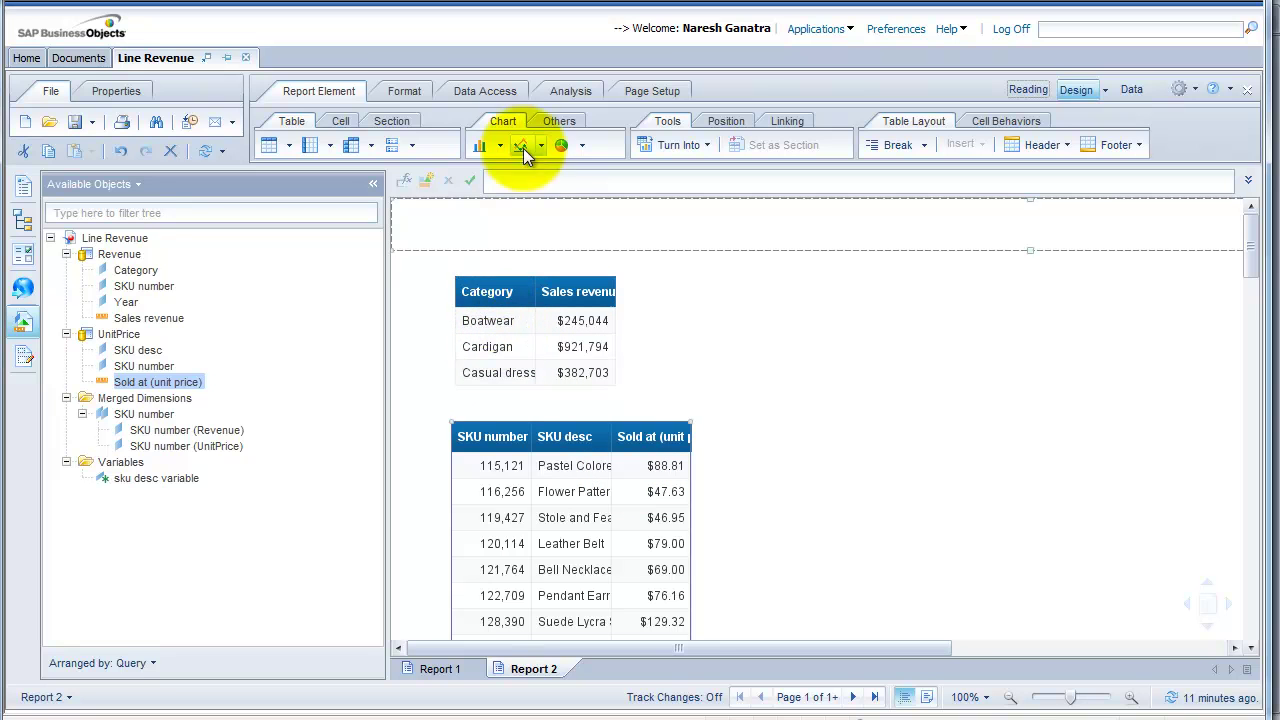
Step: Refresh the data with 2 Pocket shirts, Belts,bags,wallets, Bermudas and Day wear added to the selected Category prompt values
{"action": "left_click", "coordinate": [483, 92]}
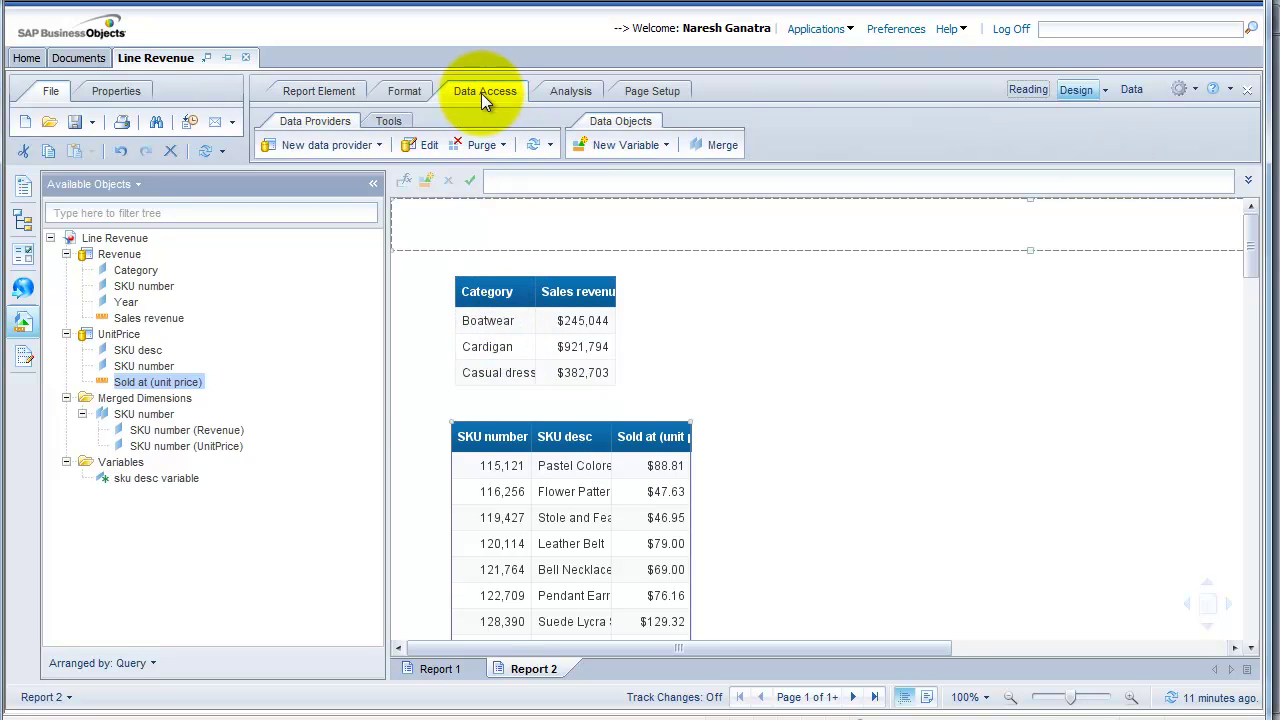
{"action": "left_click", "coordinate": [541, 148]}
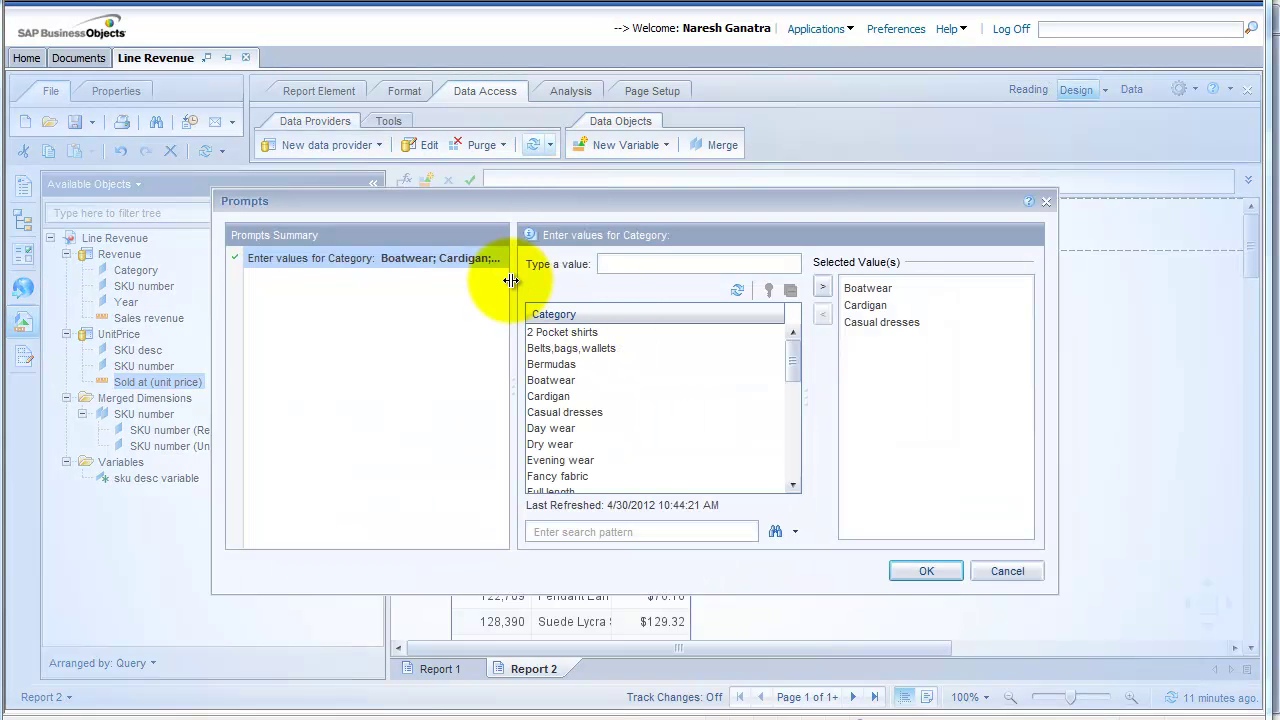
{"action": "left_click", "coordinate": [597, 335]}
{"action": "key", "text": "shift+Down"}
{"action": "key", "text": "shift+Down"}
{"action": "key", "text": "shift+Down"}
{"action": "key", "text": "shift+Down"}
{"action": "key", "text": "shift+Down"}
{"action": "key", "text": "shift+Down"}
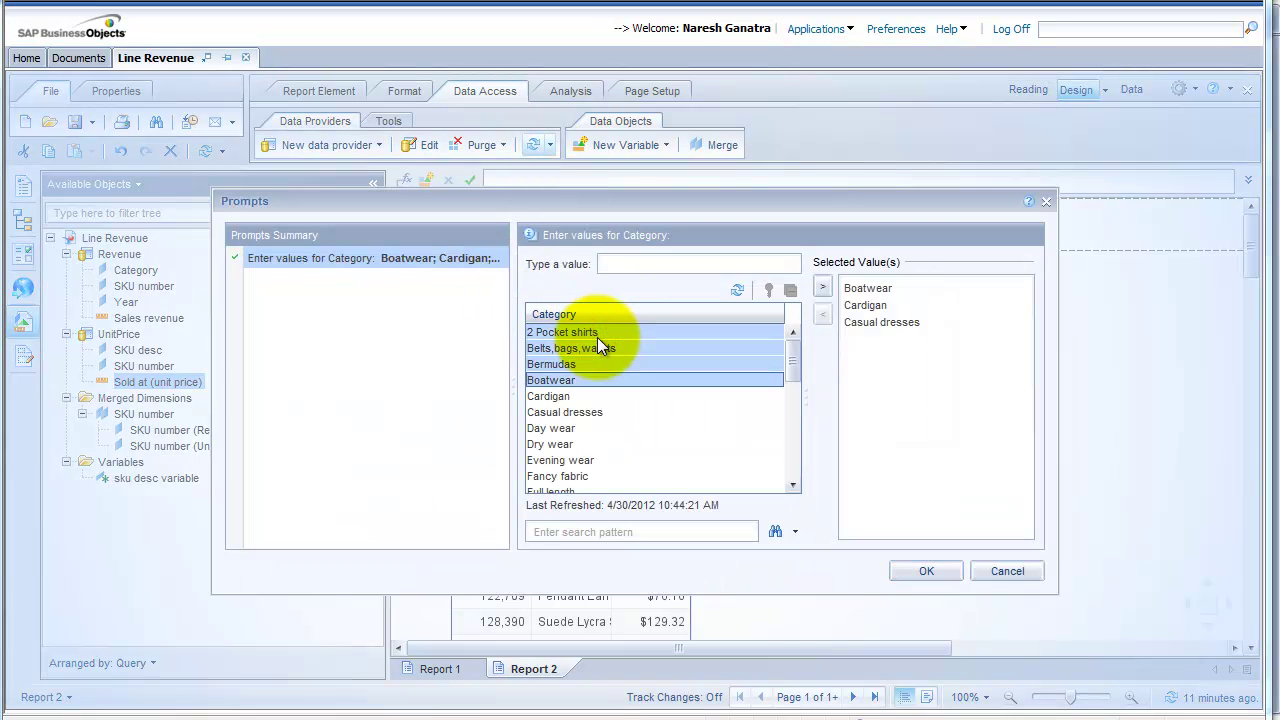
{"action": "left_click", "coordinate": [822, 287]}
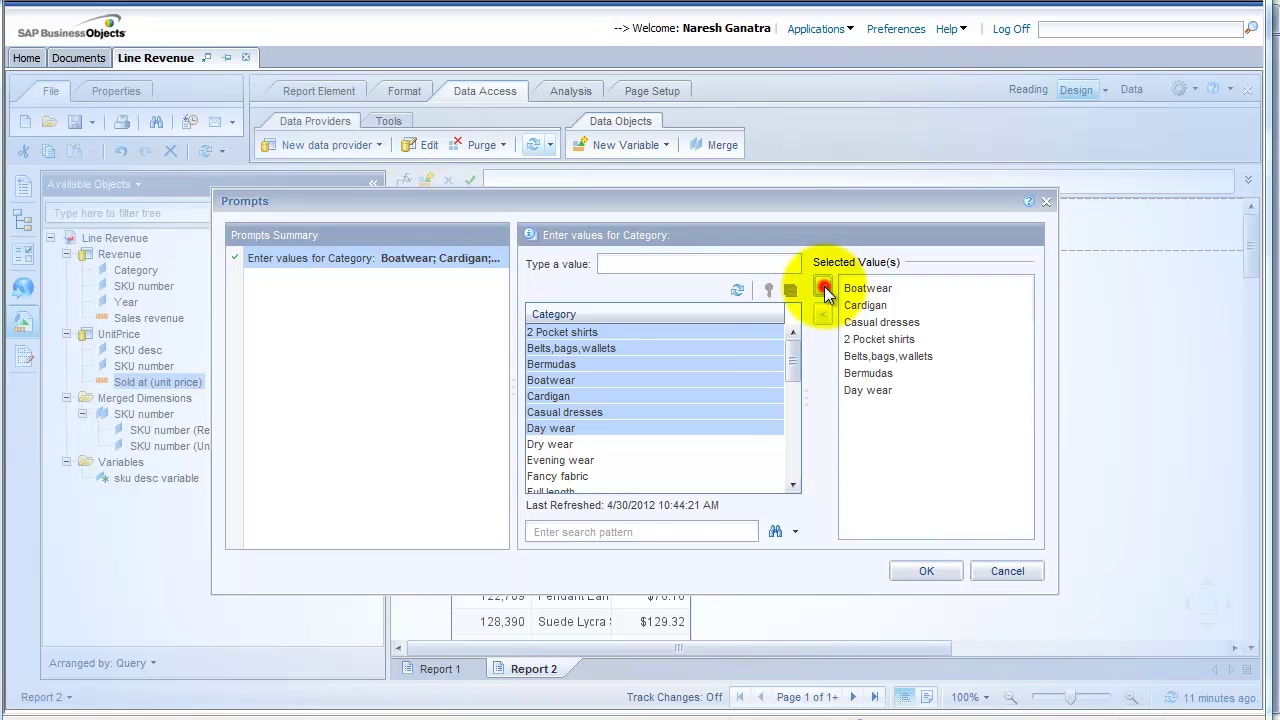
{"action": "left_click", "coordinate": [911, 569]}
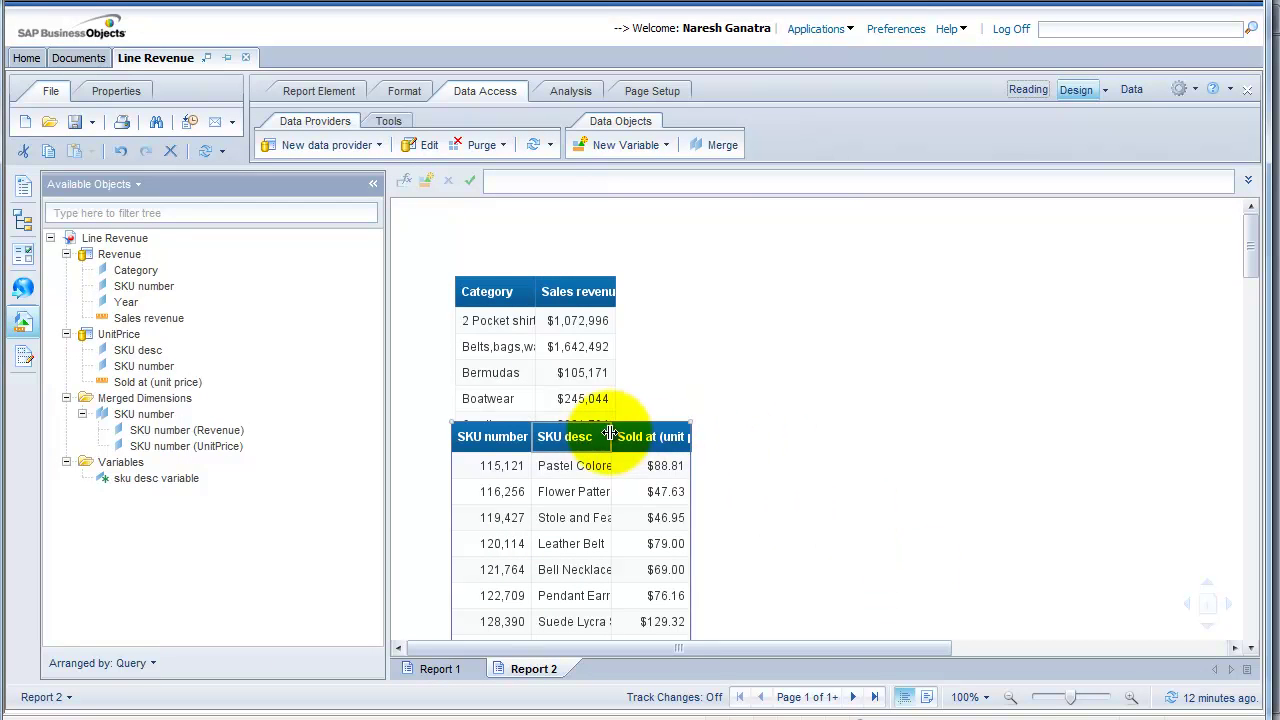
Step: Rename the Category and Sales revenue table to revenueTable in its table format settings
{"action": "left_click", "coordinate": [502, 288]}
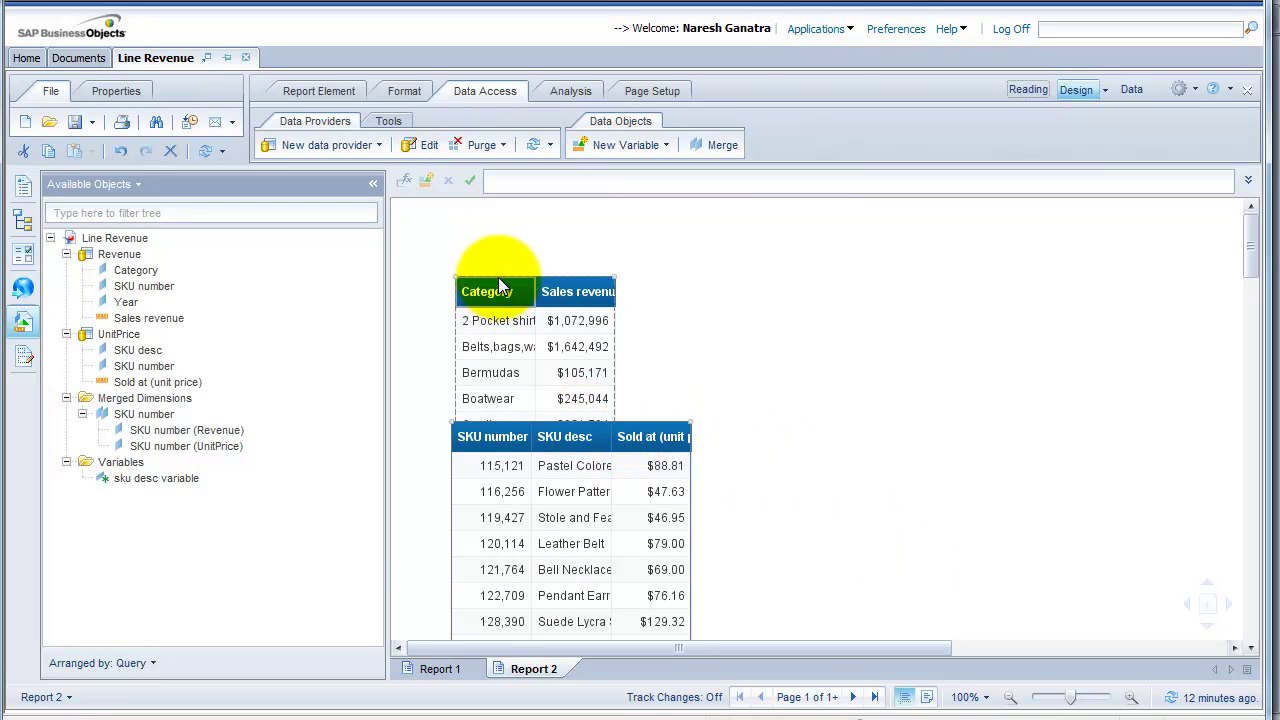
{"action": "left_click", "coordinate": [495, 430]}
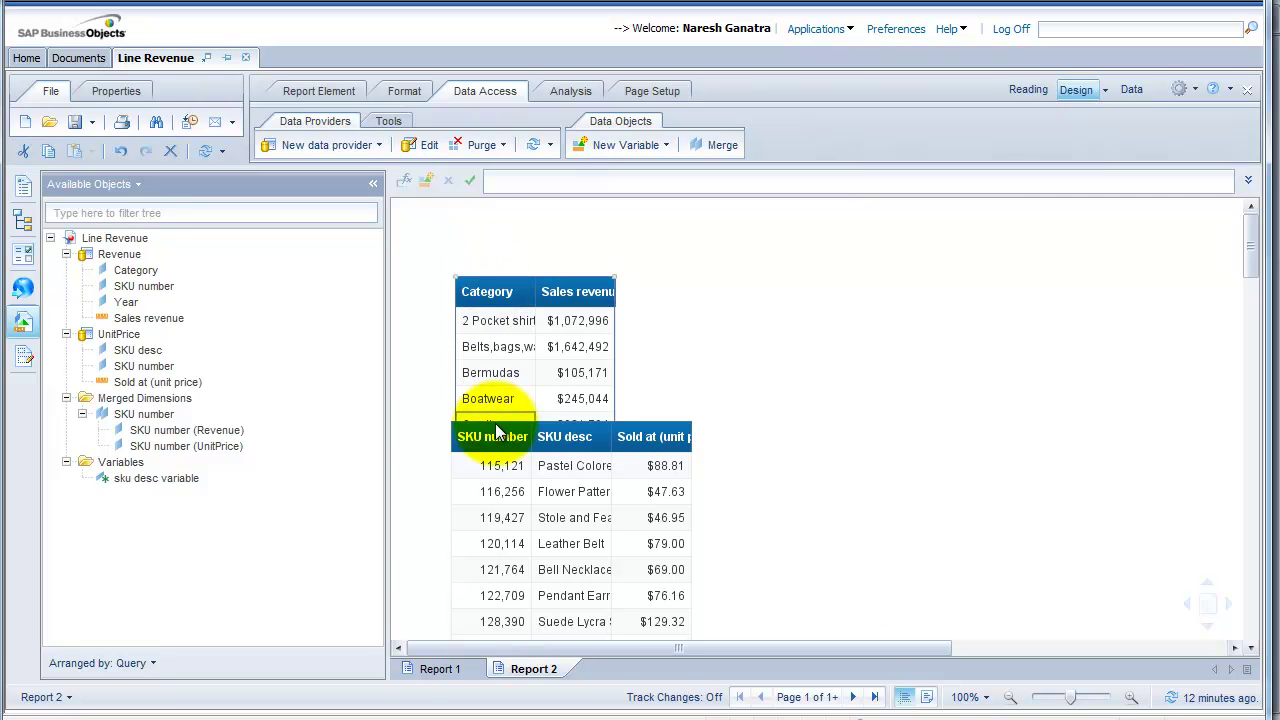
{"action": "left_click", "coordinate": [502, 443]}
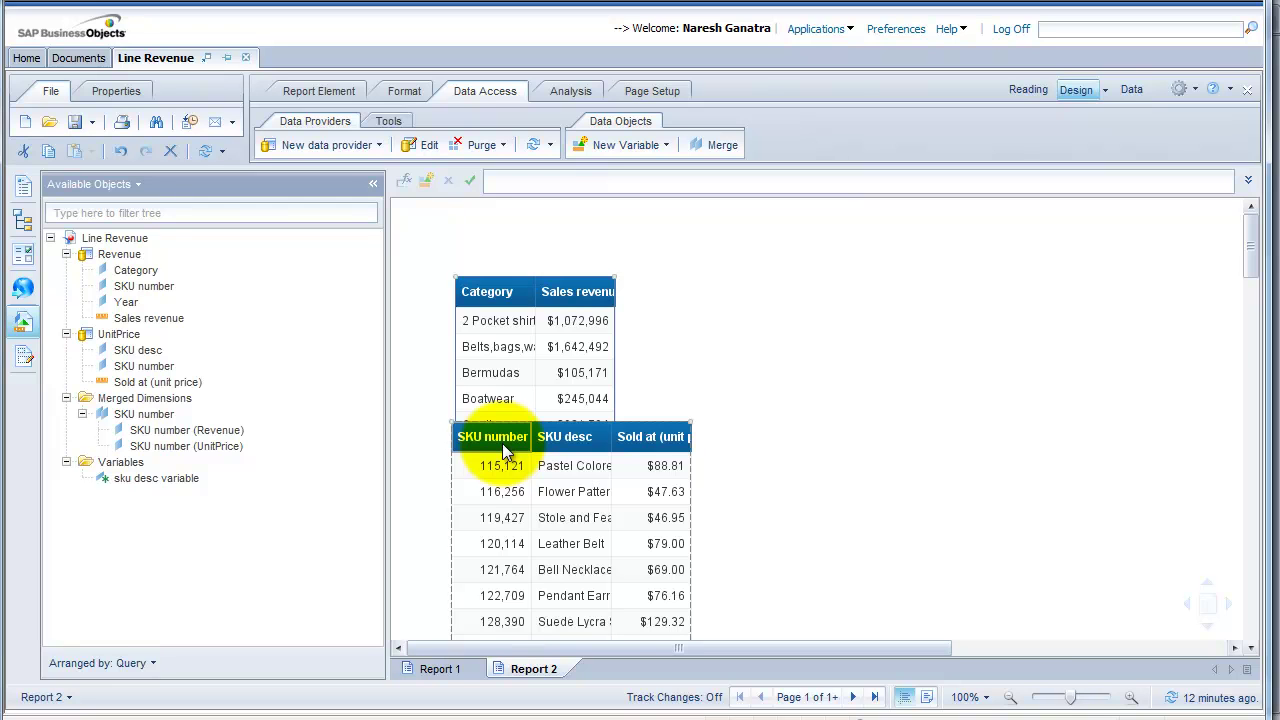
{"action": "right_click", "coordinate": [528, 275]}
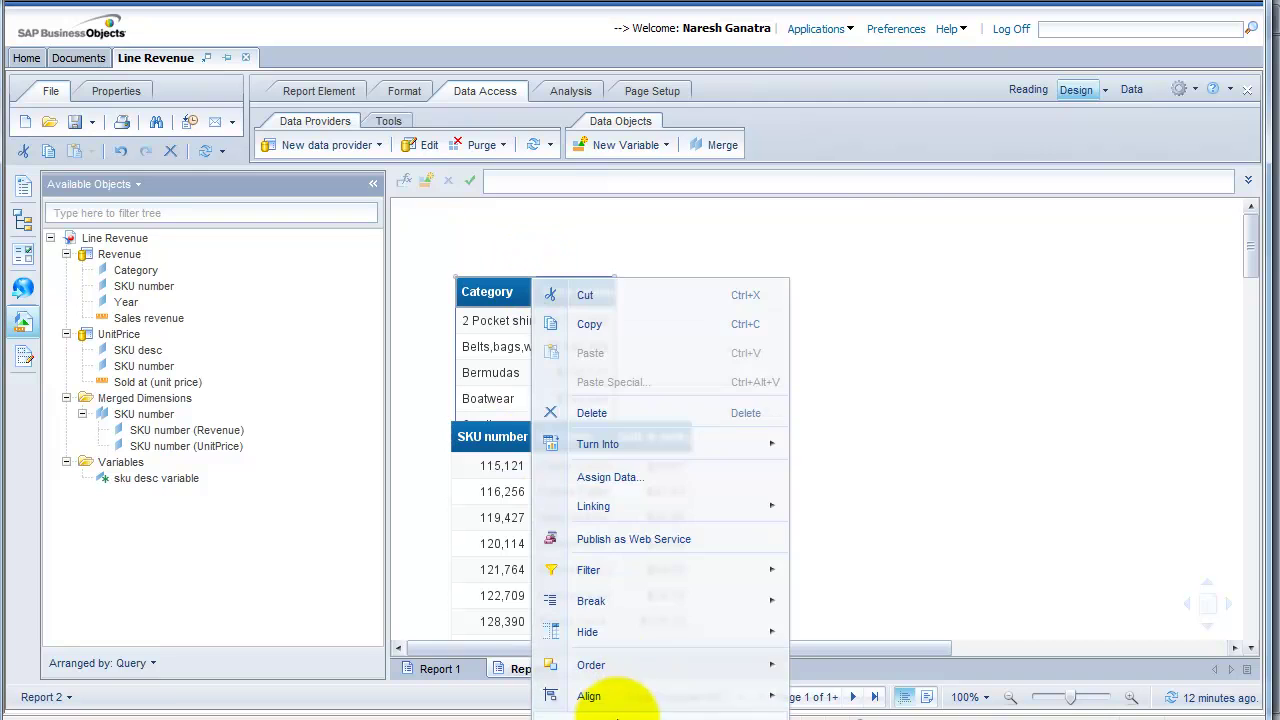
{"action": "left_click", "coordinate": [617, 716]}
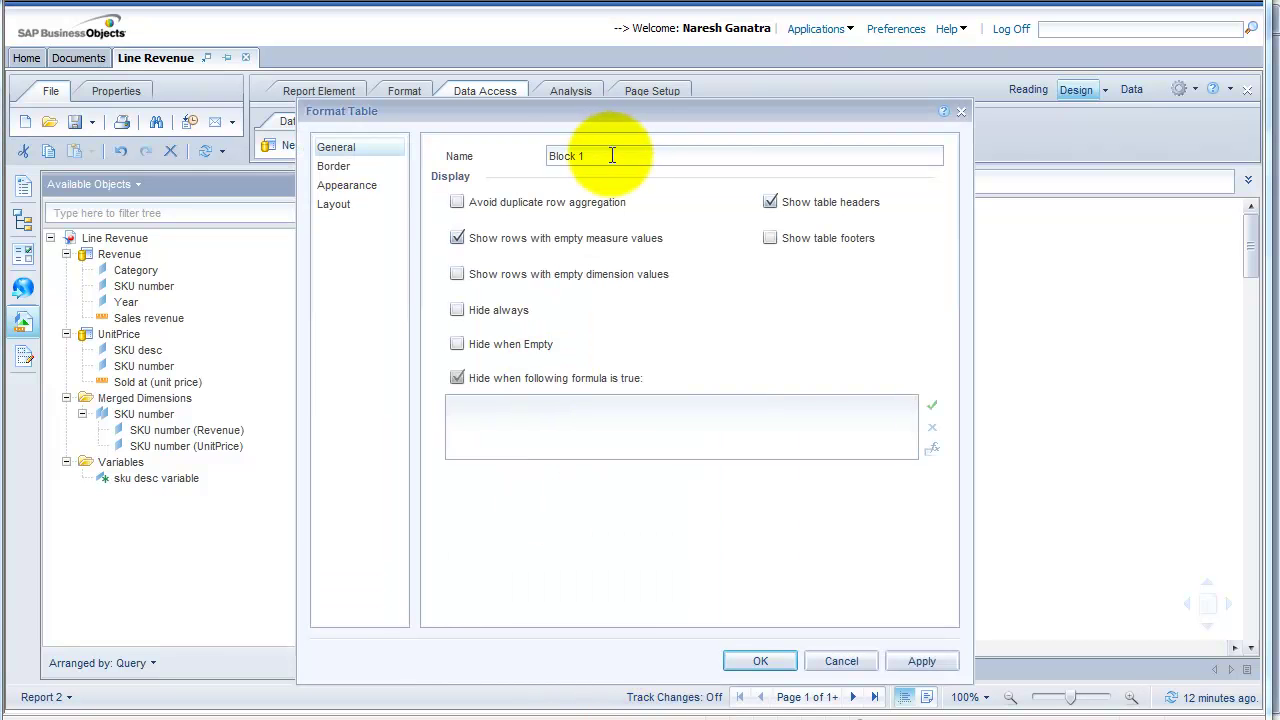
{"action": "triple_click", "coordinate": [610, 156]}
{"action": "type", "text": "revenue"}
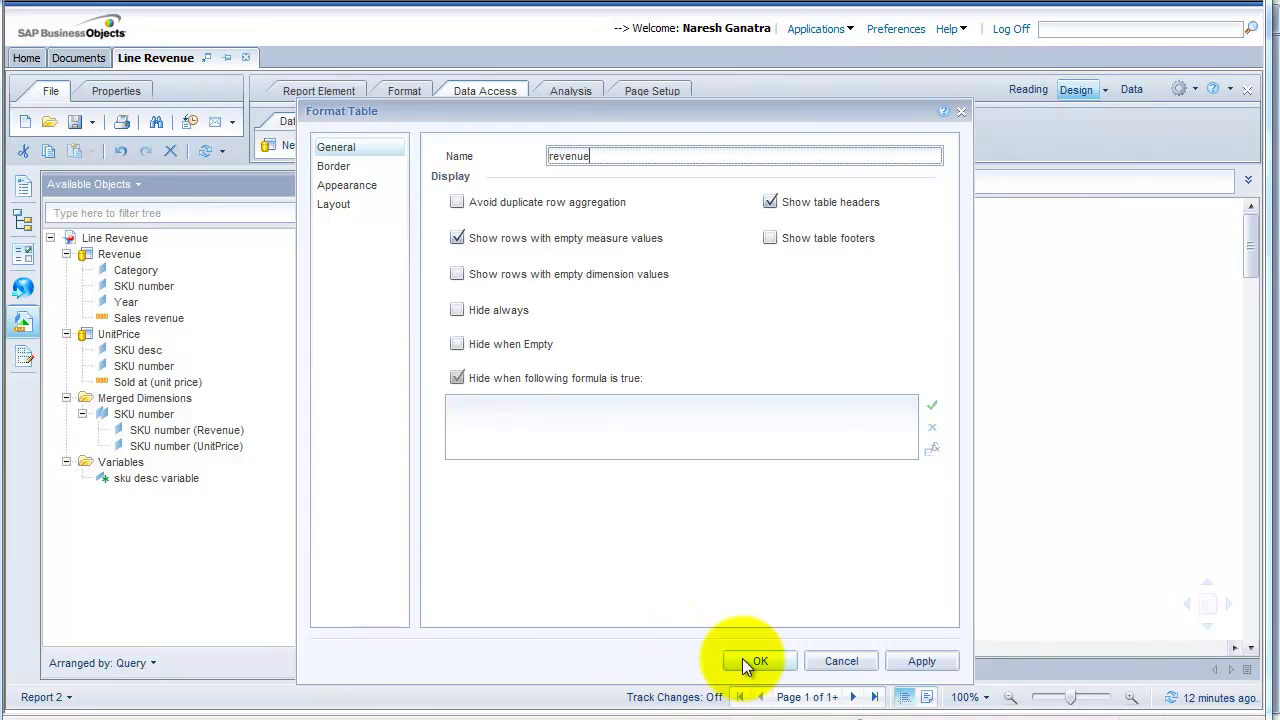
{"action": "type", "text": "Table"}
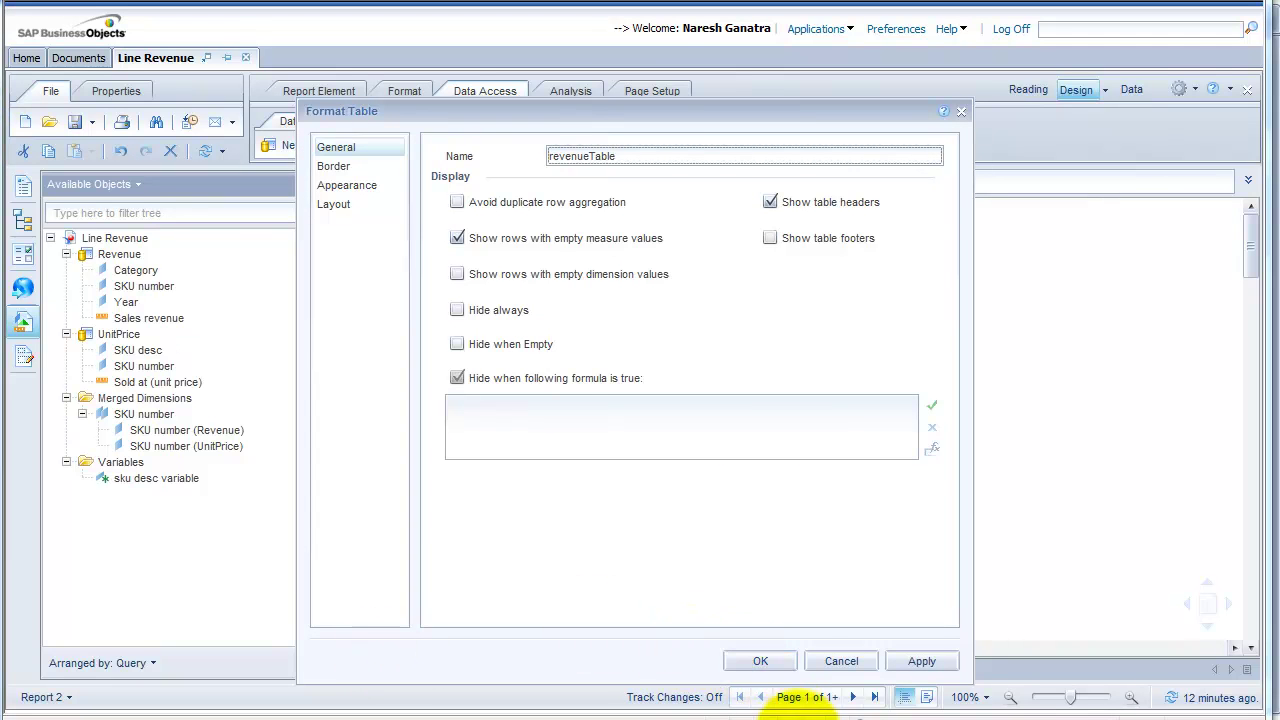
{"action": "left_click", "coordinate": [773, 655]}
Step: Rename the SKU number, SKU desc and Sold at table to UnitPriceTable in its table format settings
{"action": "left_click", "coordinate": [650, 434]}
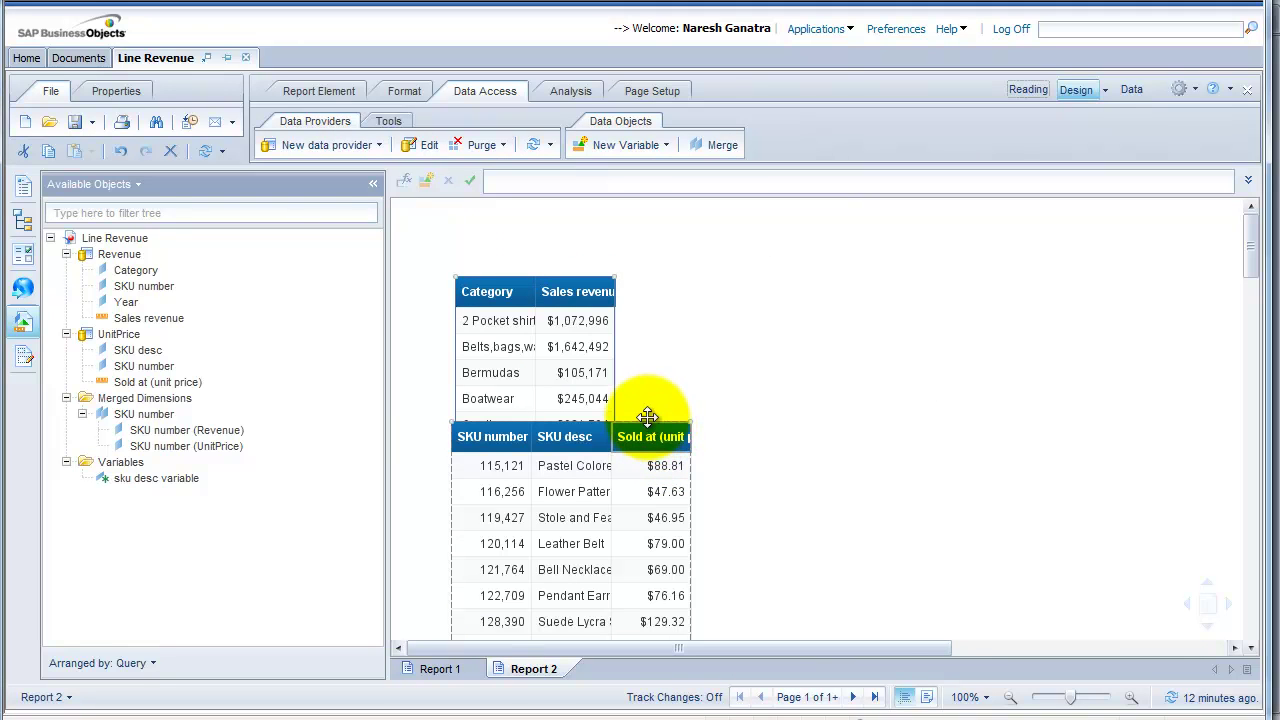
{"action": "right_click", "coordinate": [652, 426]}
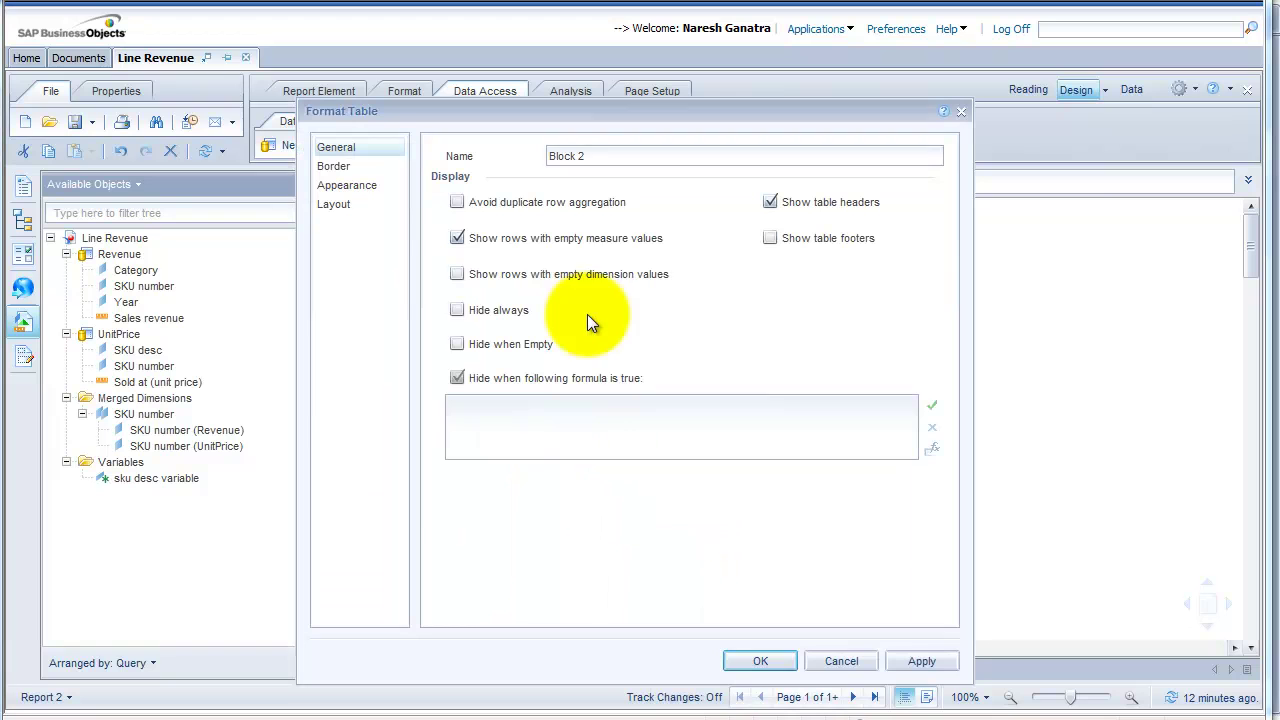
{"action": "triple_click", "coordinate": [590, 156]}
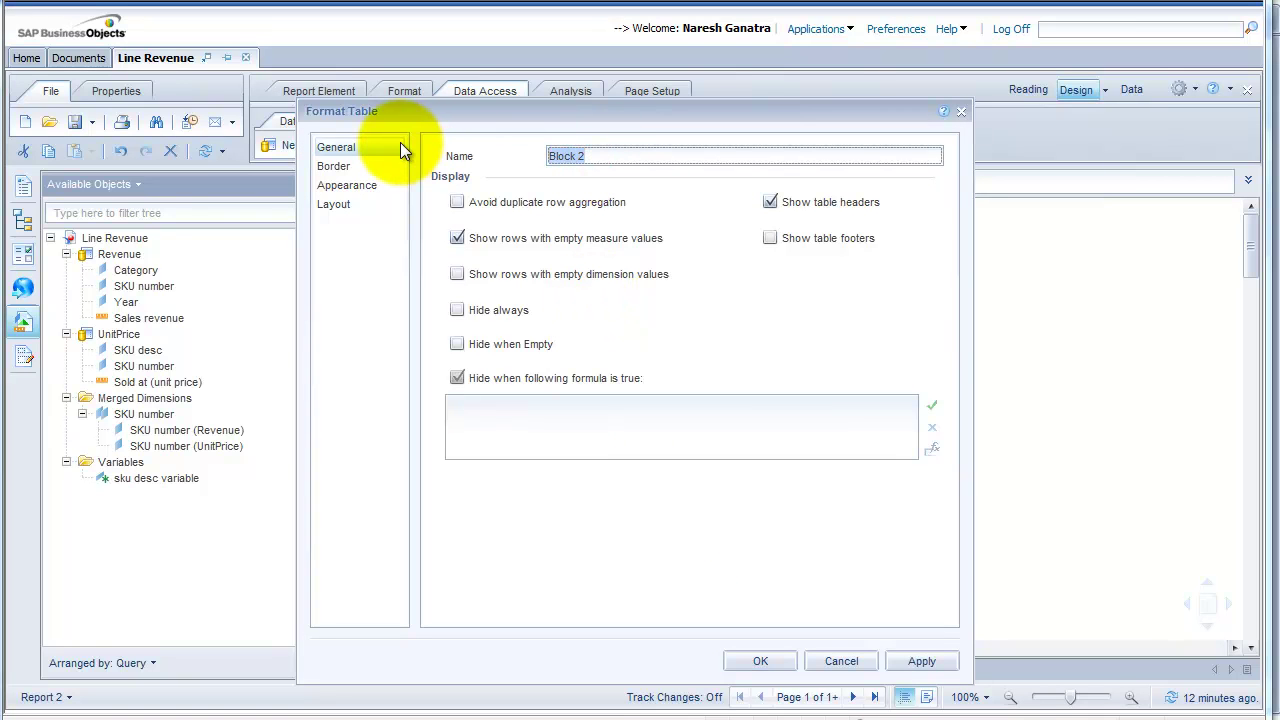
{"action": "type", "text": "UnitPriceTable"}
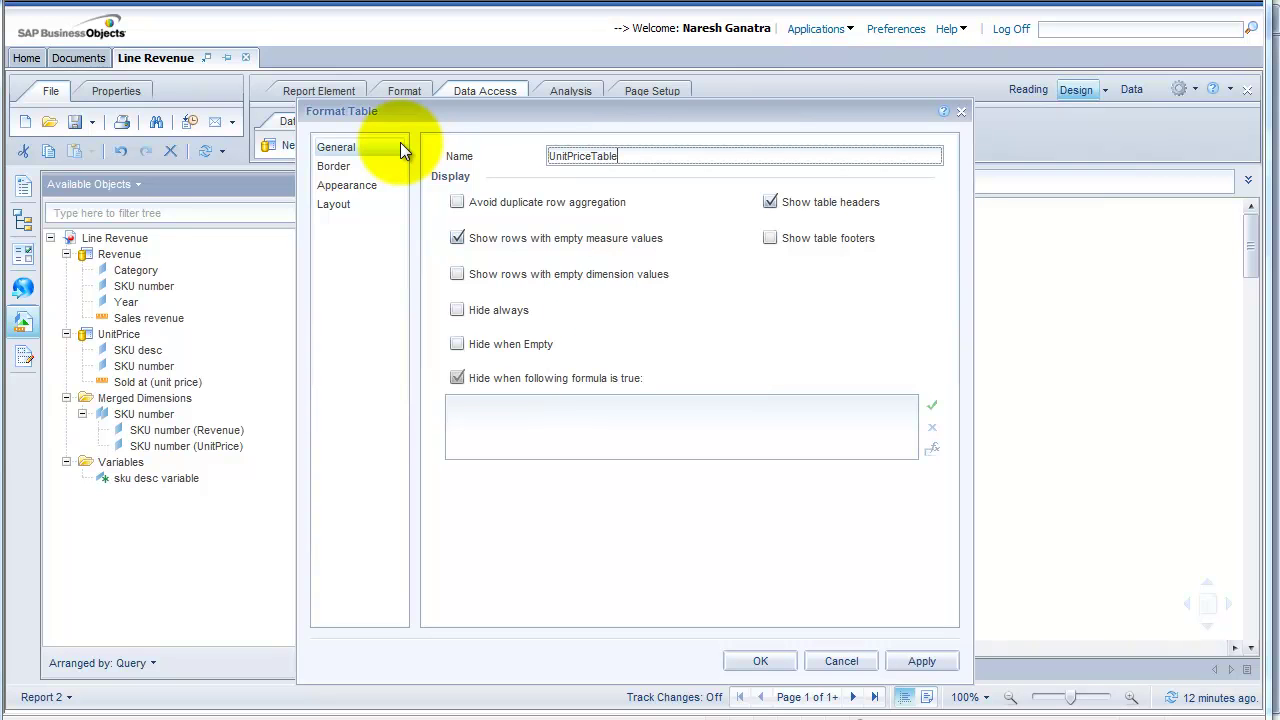
Step: Position UnitPriceTable vertically 1 cm from the bottom edge of revenueTable
{"action": "left_click", "coordinate": [347, 204]}
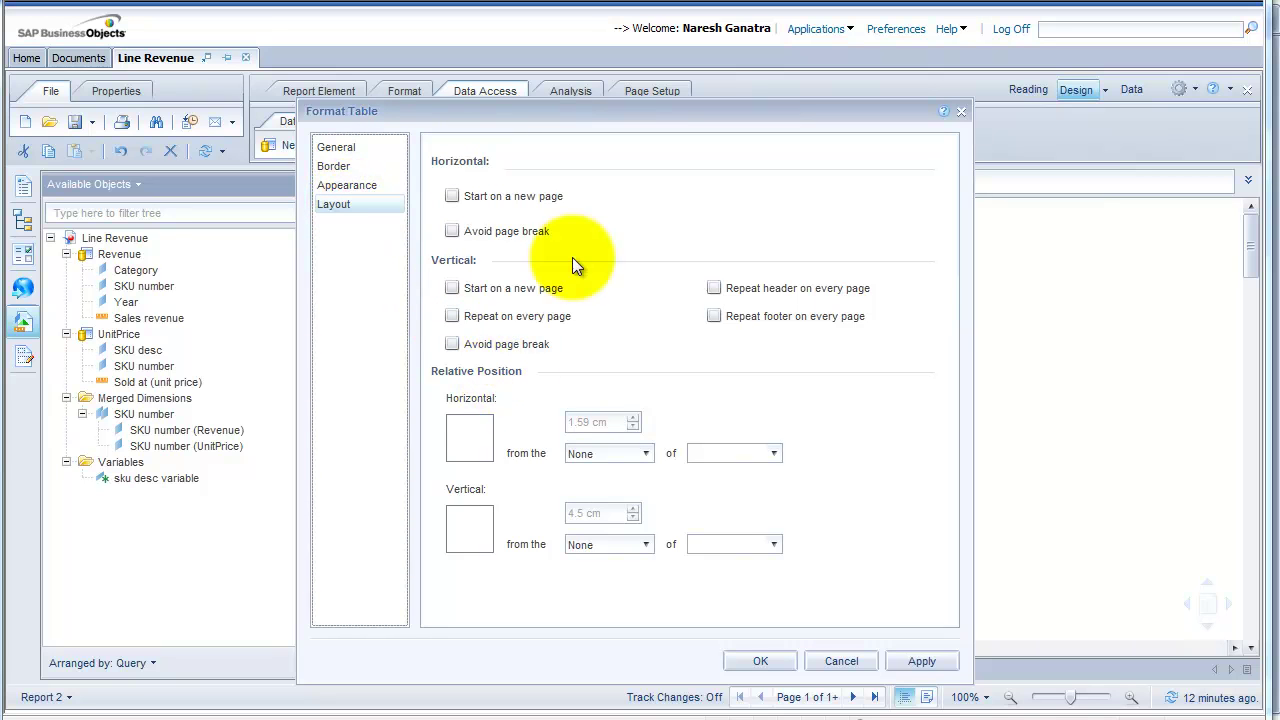
{"action": "left_click", "coordinate": [596, 547]}
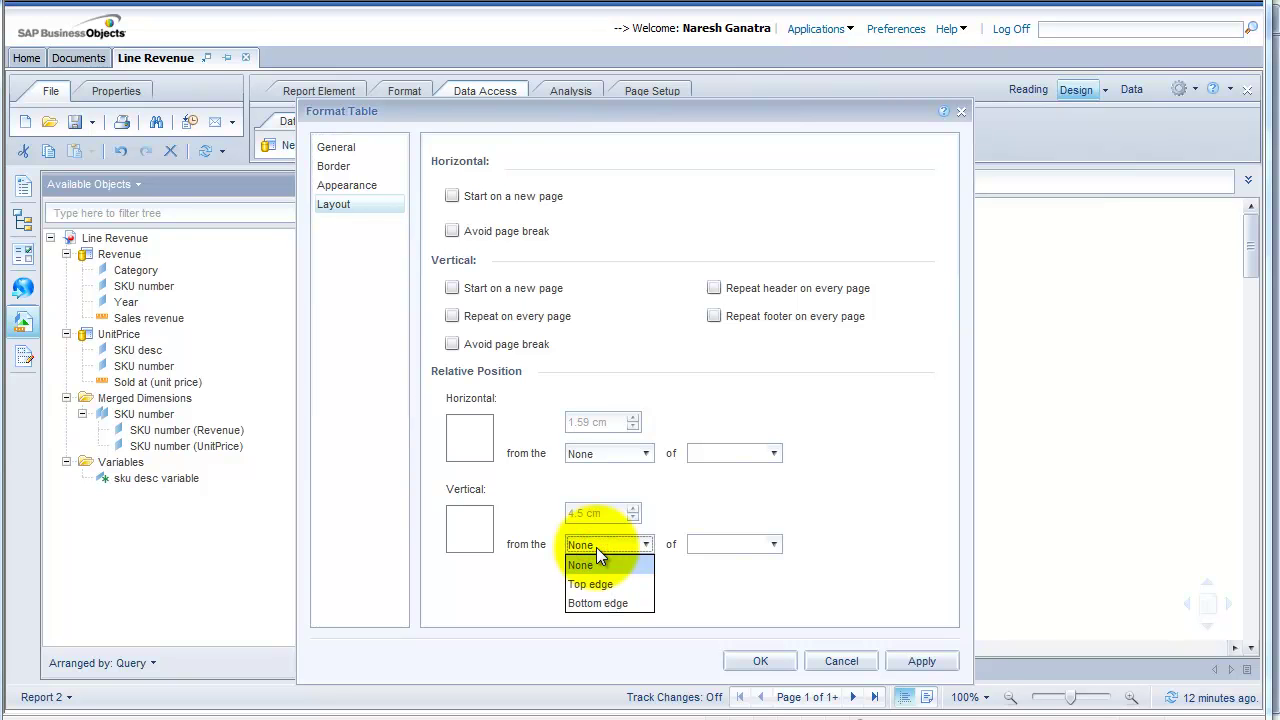
{"action": "left_click", "coordinate": [603, 604]}
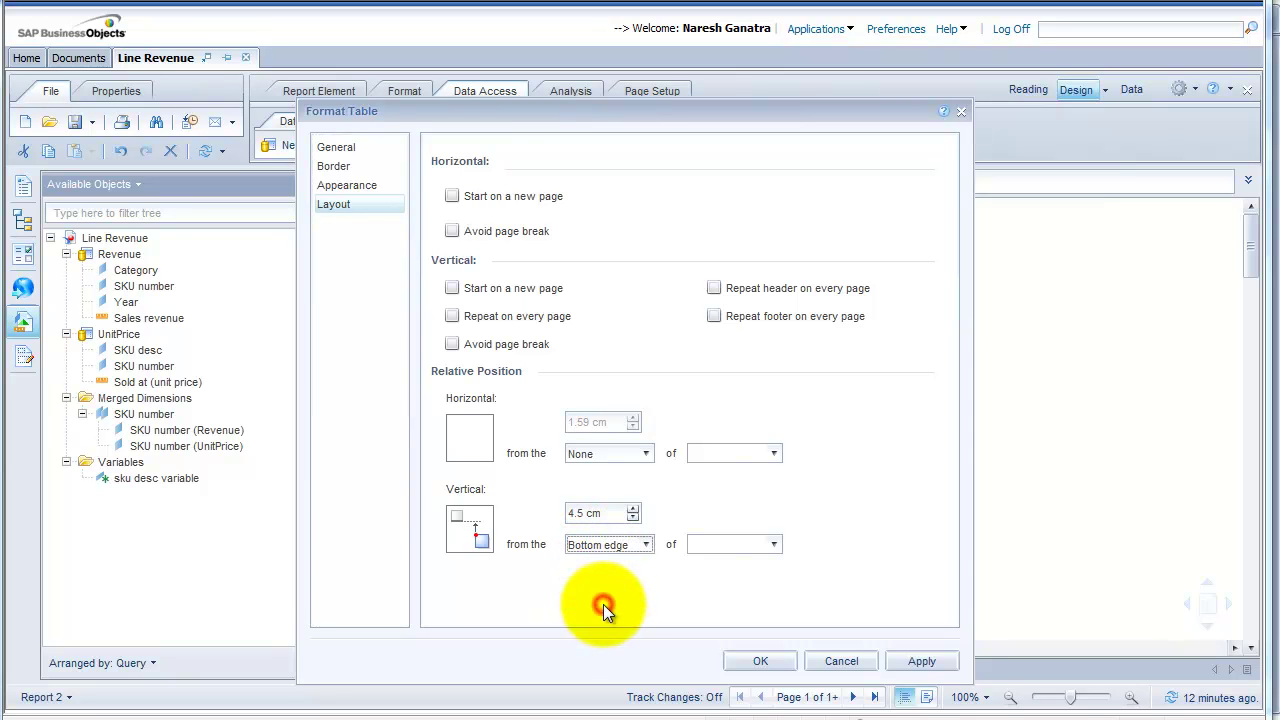
{"action": "left_click", "coordinate": [762, 547]}
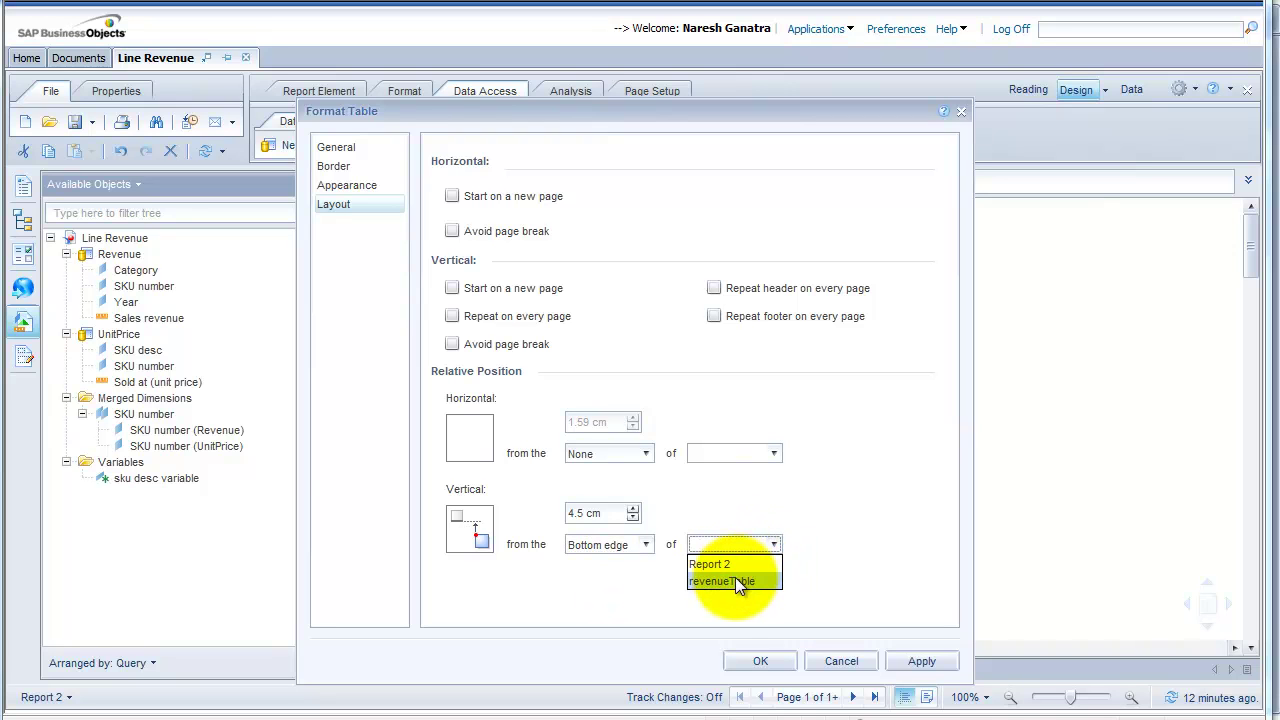
{"action": "left_click", "coordinate": [734, 581]}
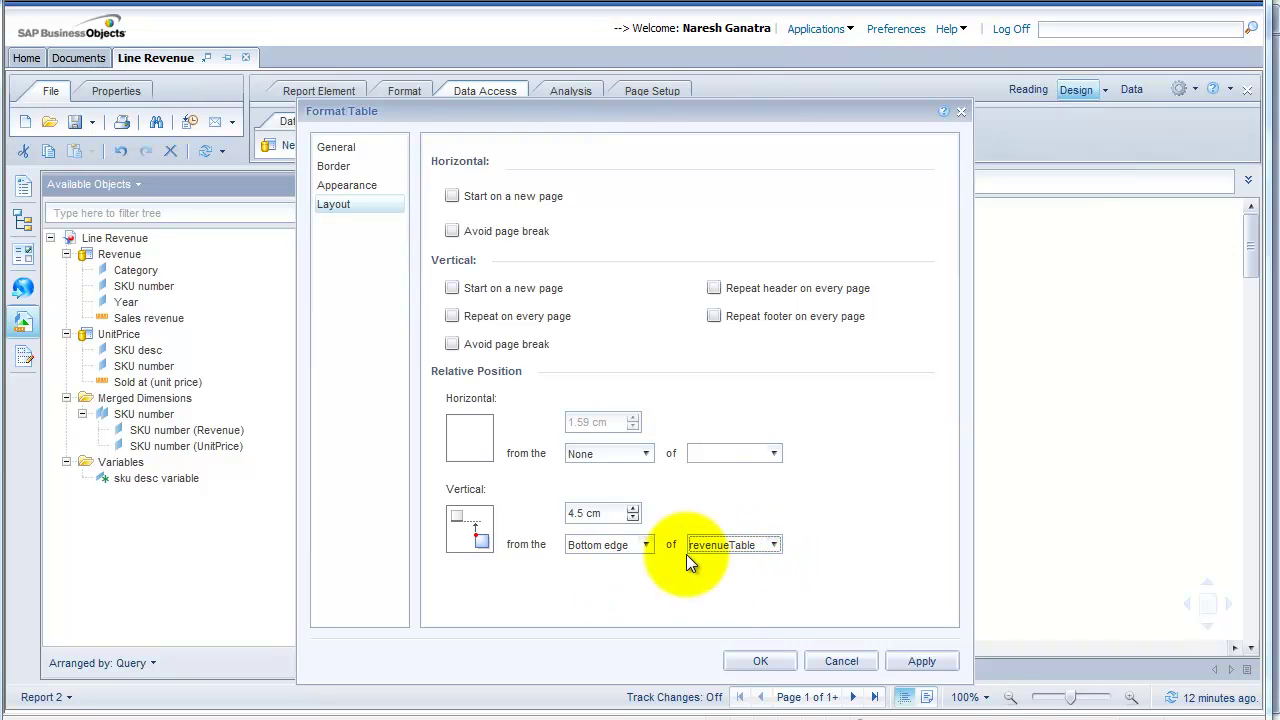
{"action": "triple_click", "coordinate": [620, 512]}
{"action": "type", "text": "1"}
{"action": "left_click", "coordinate": [760, 660]}
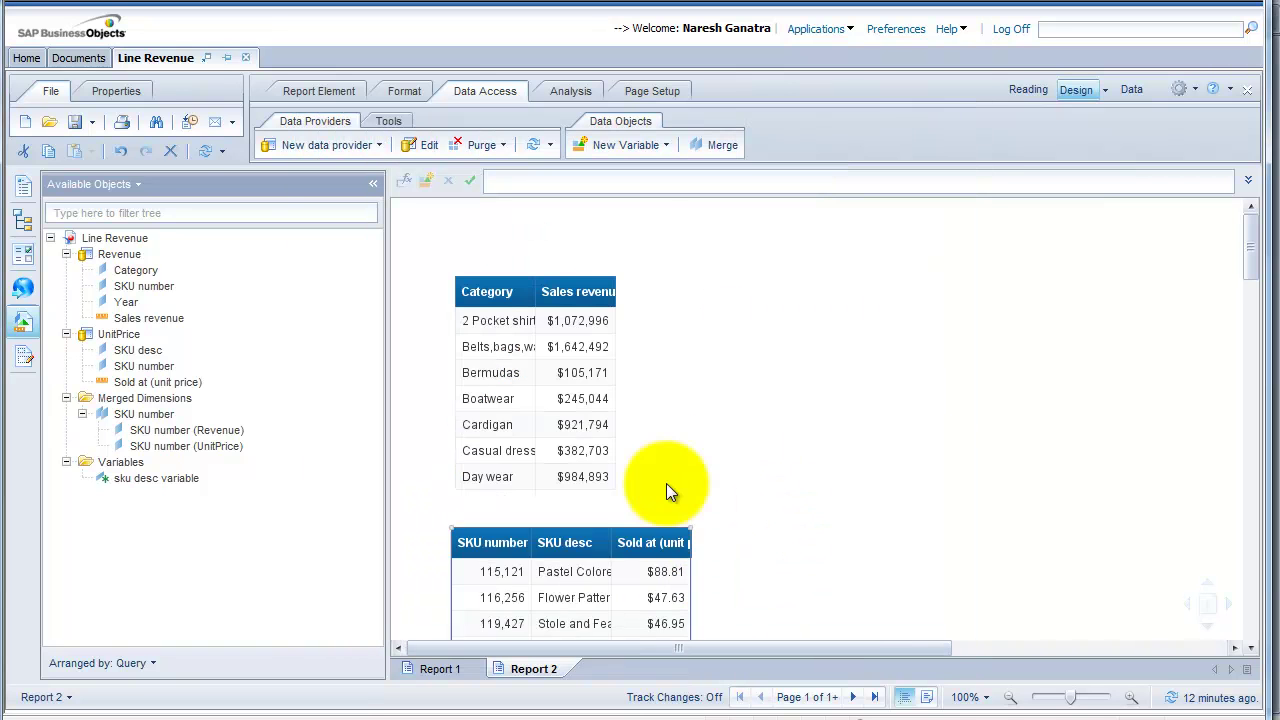
Step: Reduce UnitPriceTable's vertical offset from the bottom edge of revenueTable to 0.1 cm
{"action": "right_click", "coordinate": [476, 522]}
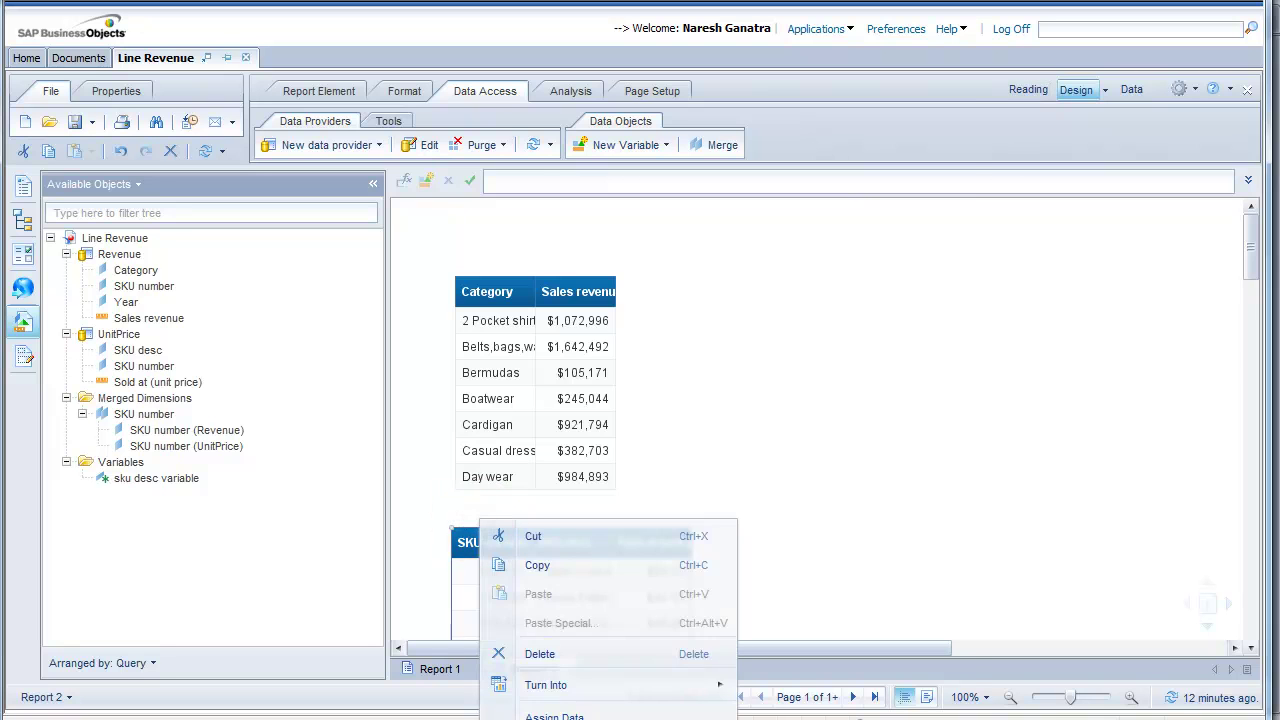
{"action": "left_click", "coordinate": [336, 204]}
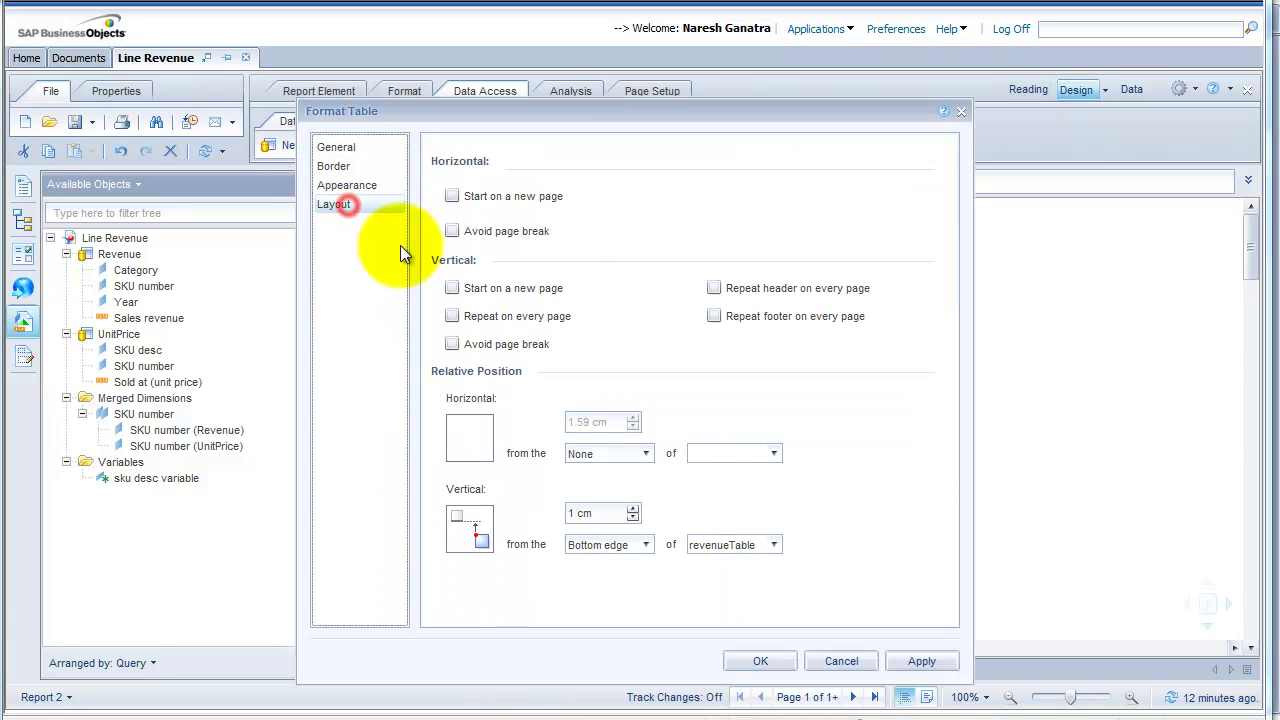
{"action": "left_click", "coordinate": [582, 512]}
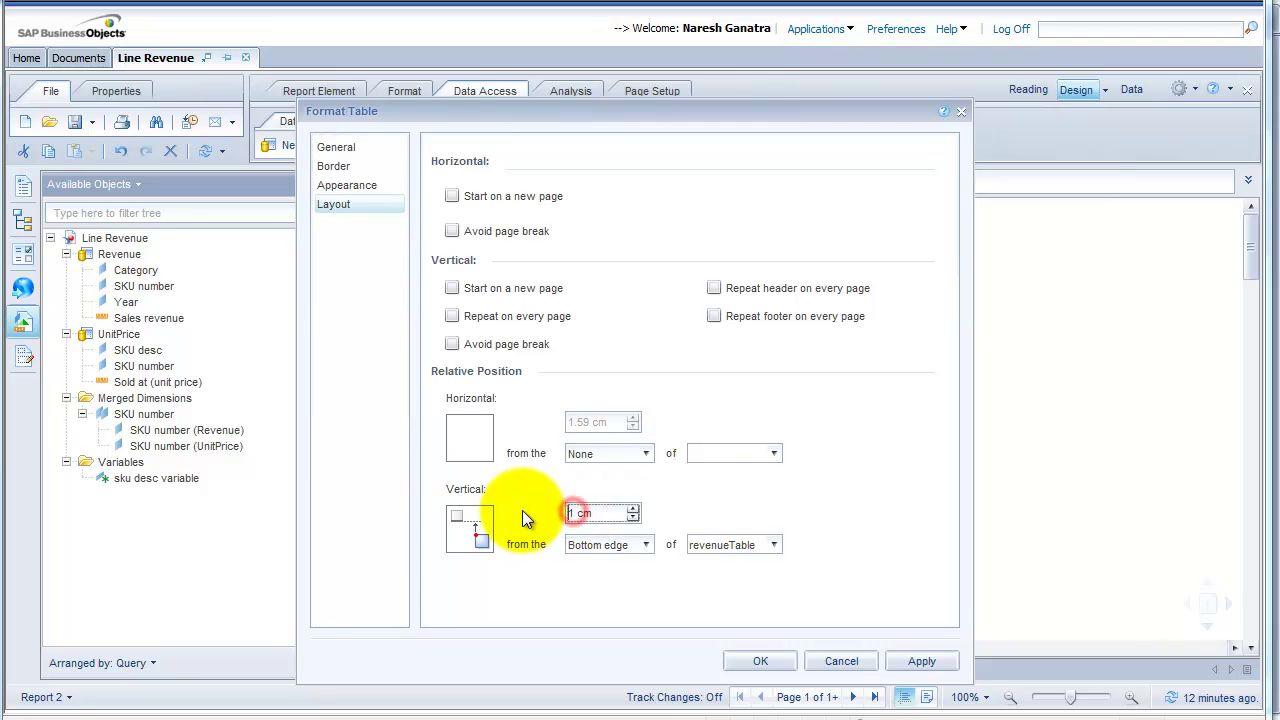
{"action": "left_click", "coordinate": [633, 517]}
{"action": "left_click", "coordinate": [633, 517]}
{"action": "left_click", "coordinate": [633, 517]}
{"action": "left_click", "coordinate": [633, 517]}
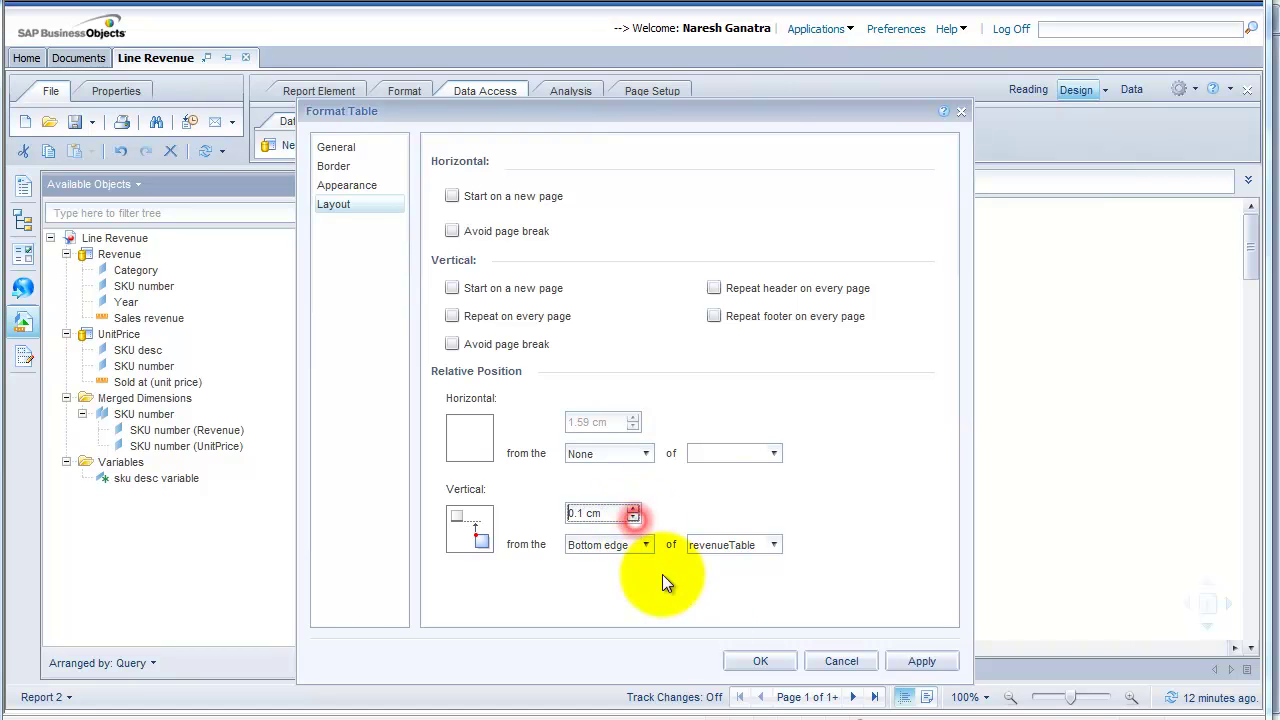
{"action": "left_click", "coordinate": [745, 661]}
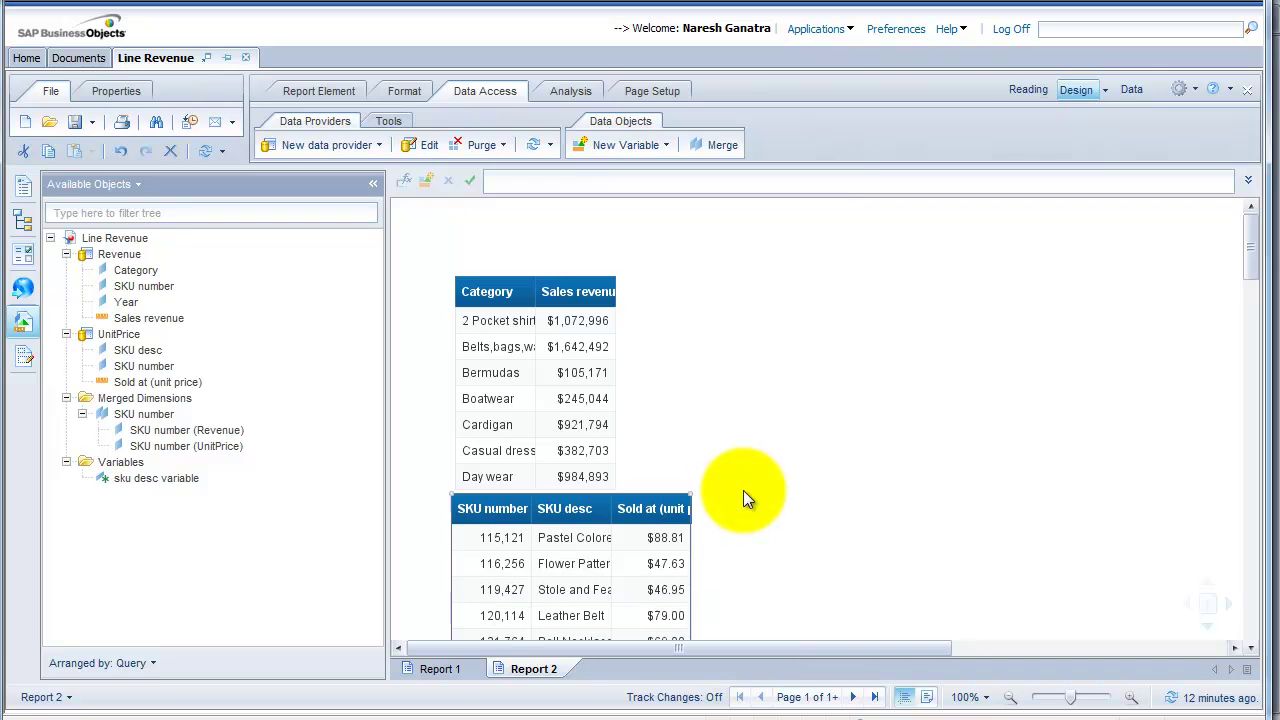
Step: Refresh the Revenue query with 2 Pocket shirts, Belts,bags,wallets, Bermudas and Day wear removed from the selected Category prompt values
{"action": "left_click", "coordinate": [704, 401]}
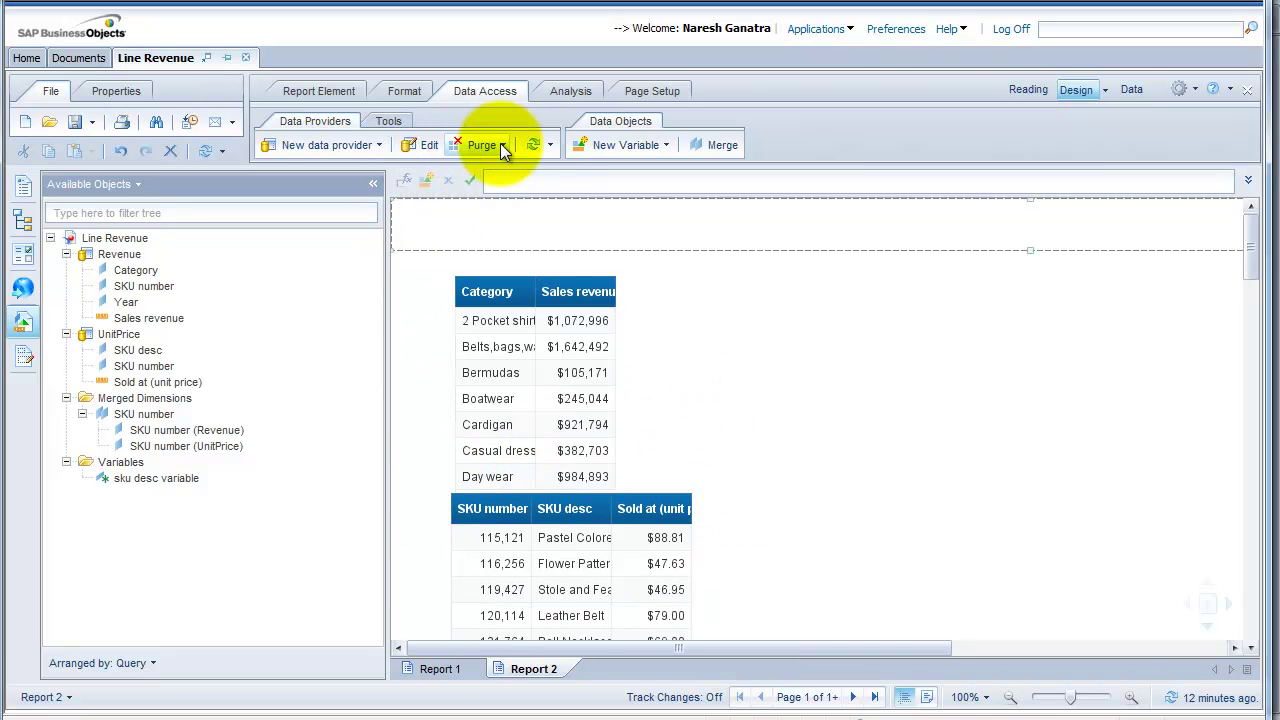
{"action": "left_click", "coordinate": [549, 147]}
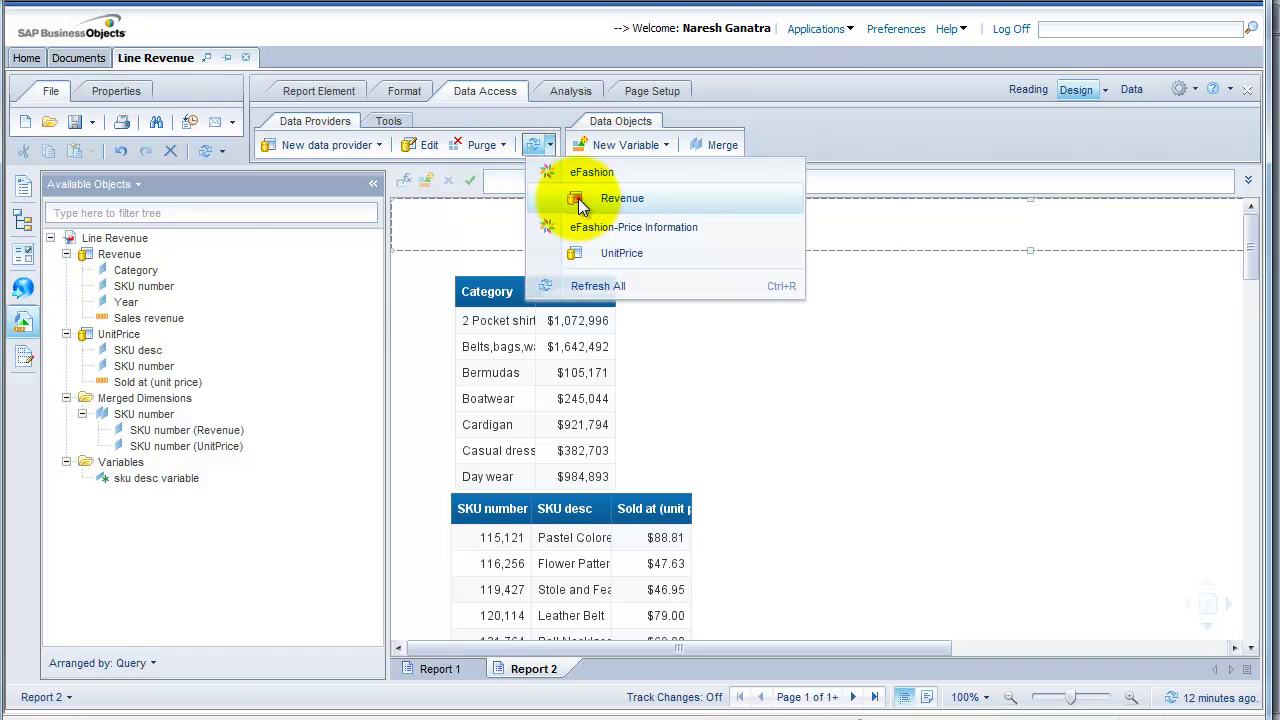
{"action": "left_click", "coordinate": [578, 198]}
{"action": "left_click", "coordinate": [870, 332]}
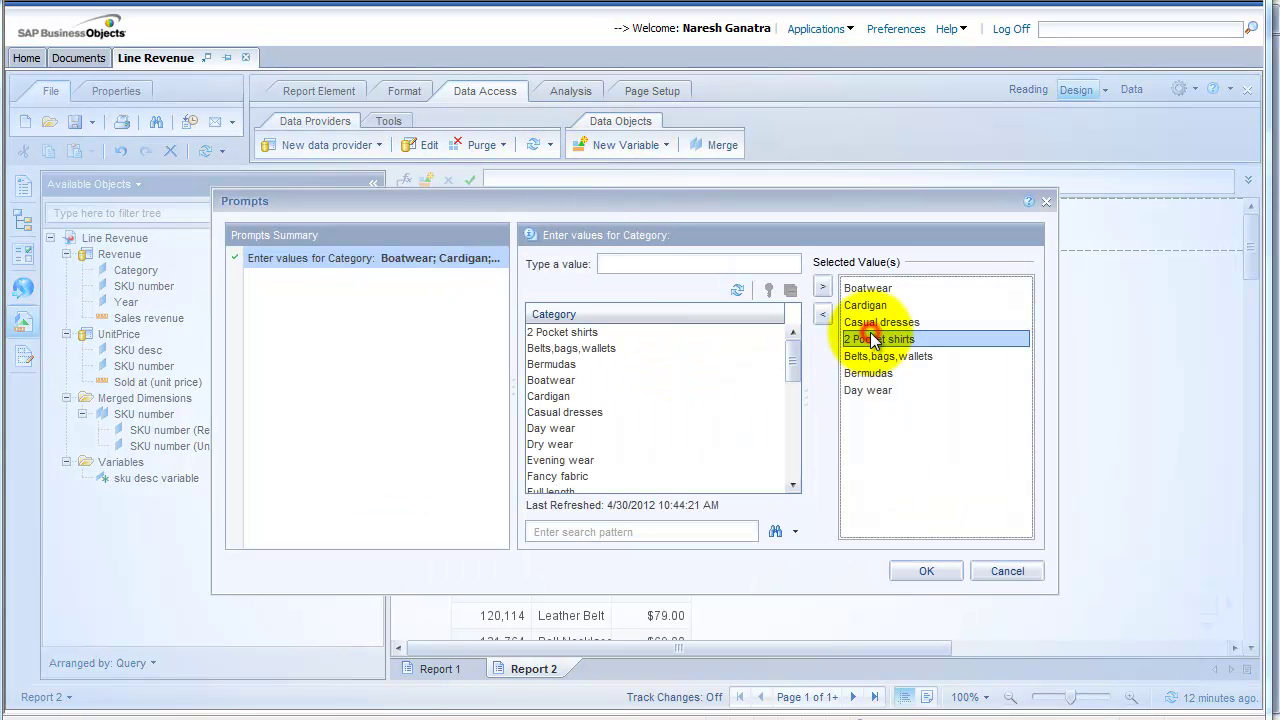
{"action": "key", "text": "shift+Down"}
{"action": "key", "text": "shift+Down"}
{"action": "key", "text": "shift+Down"}
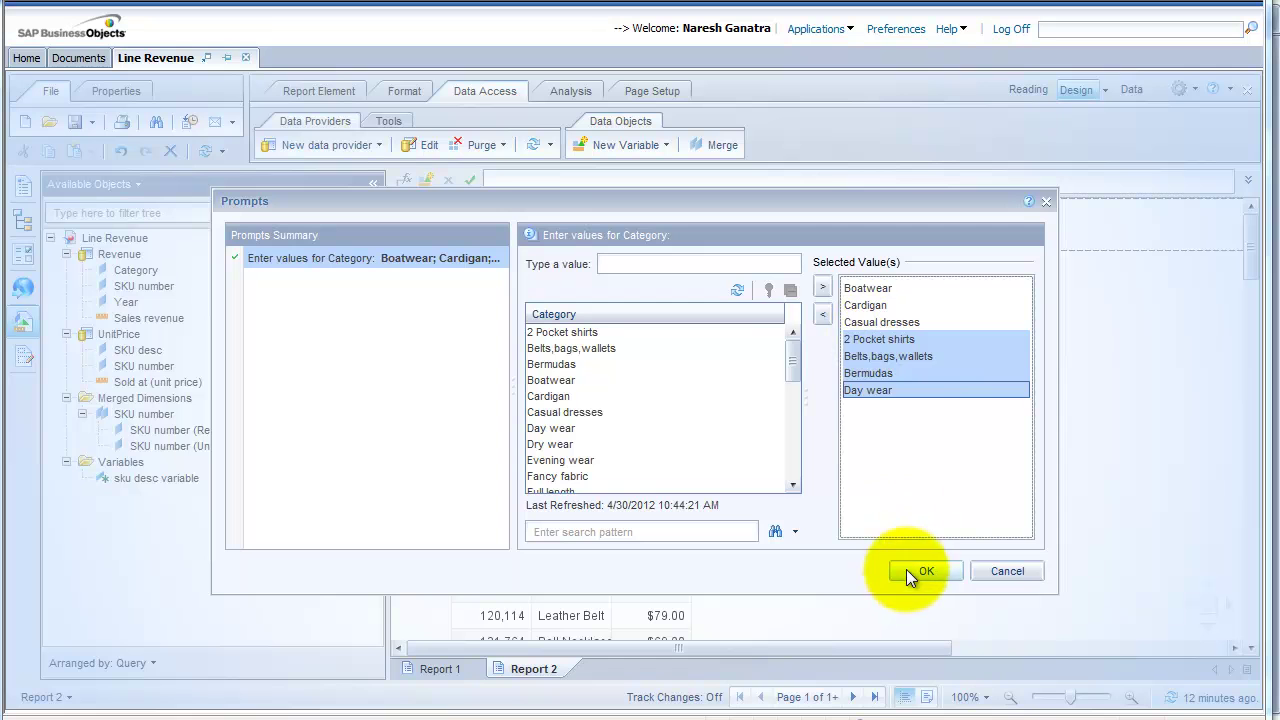
{"action": "left_click", "coordinate": [821, 316]}
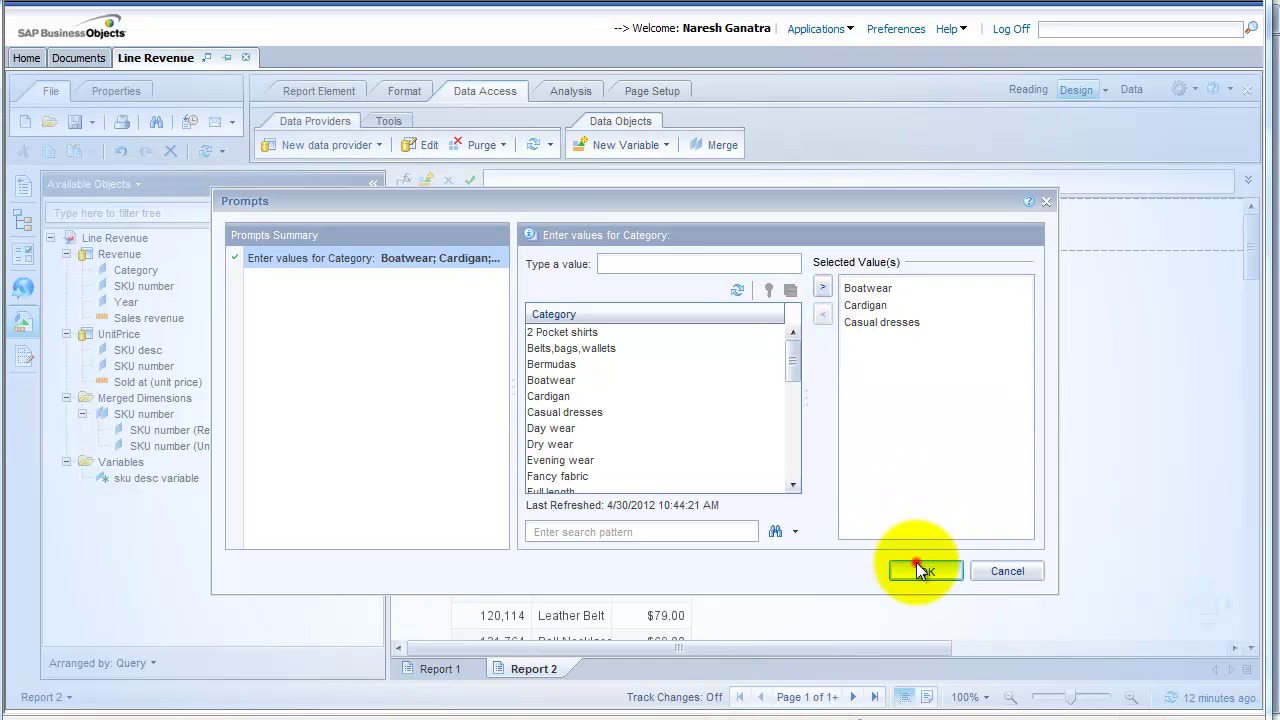
{"action": "left_click", "coordinate": [916, 564]}
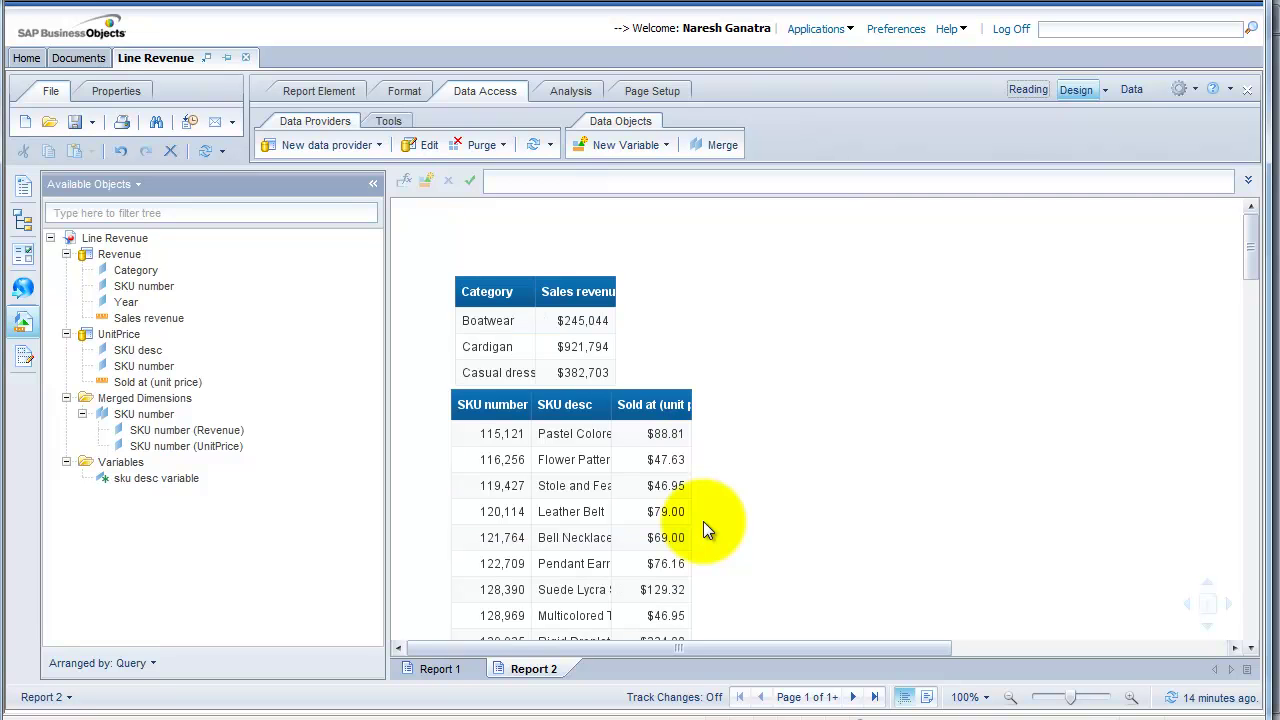
Step: Set UnitPriceTable's relative position to 1.59 cm horizontally from the right edge of revenueTable, with None as the vertical reference edge
{"action": "left_click", "coordinate": [648, 404]}
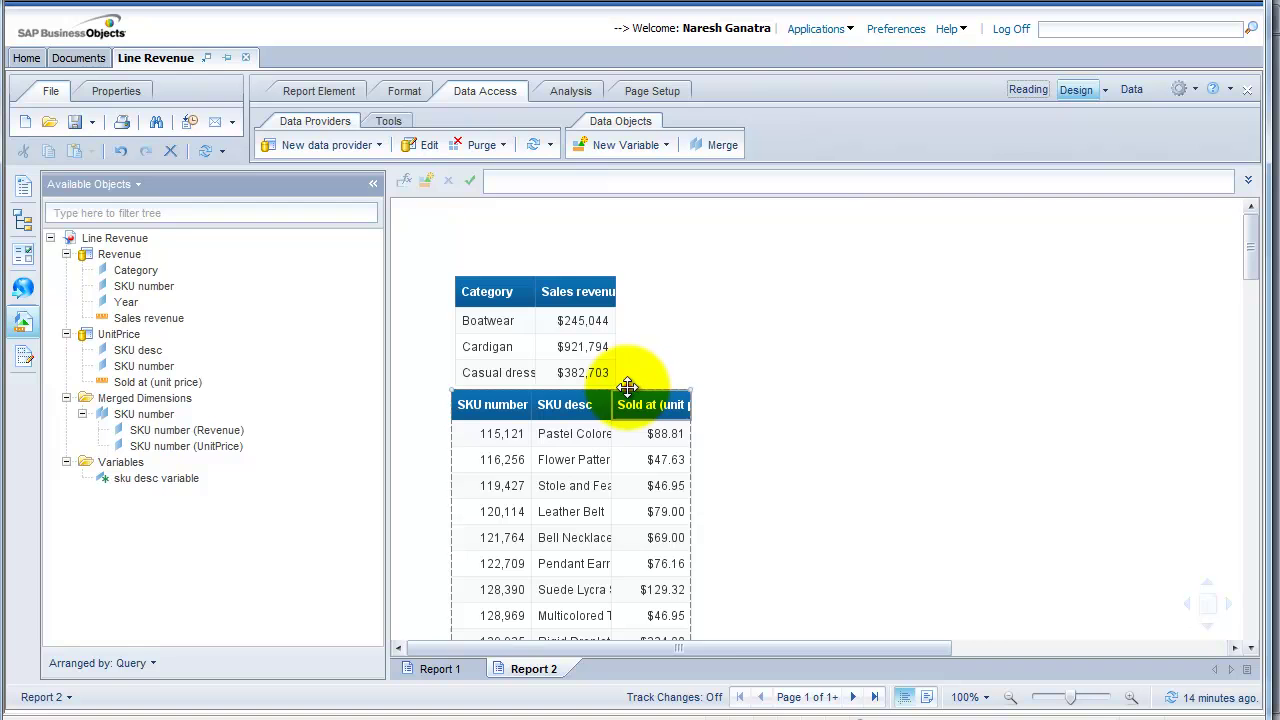
{"action": "right_click", "coordinate": [631, 392]}
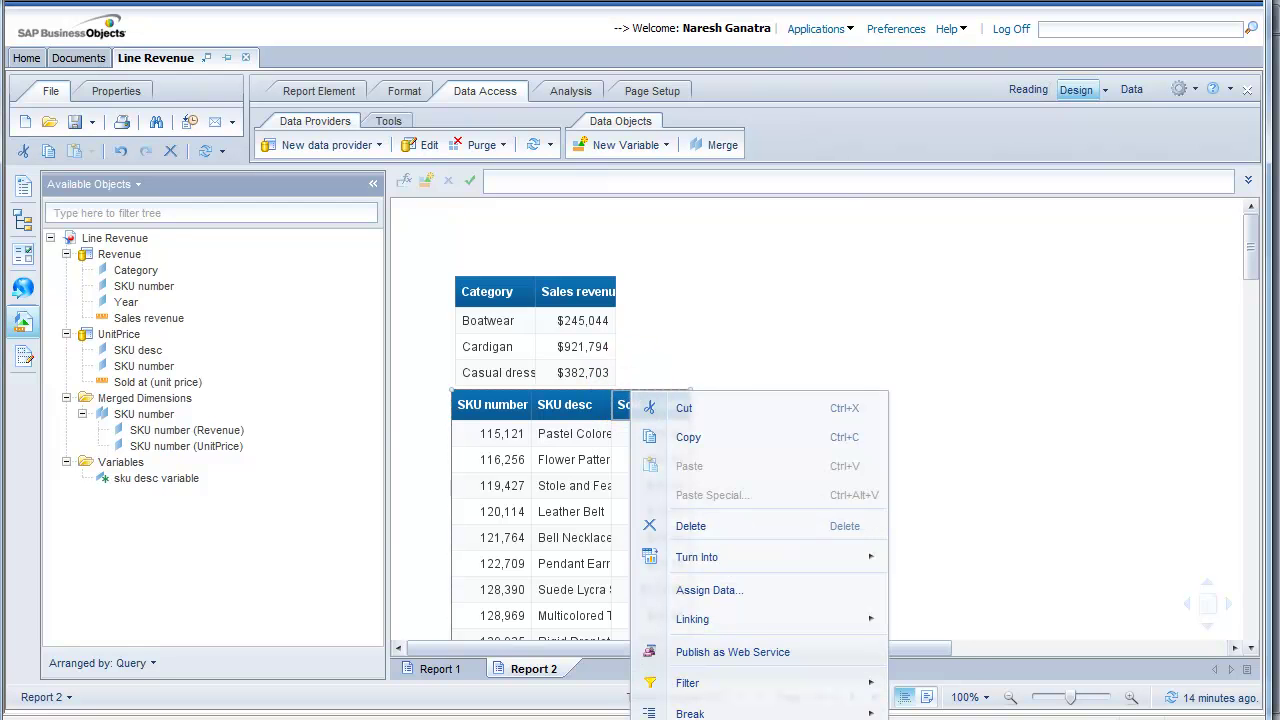
{"action": "left_click", "coordinate": [700, 719]}
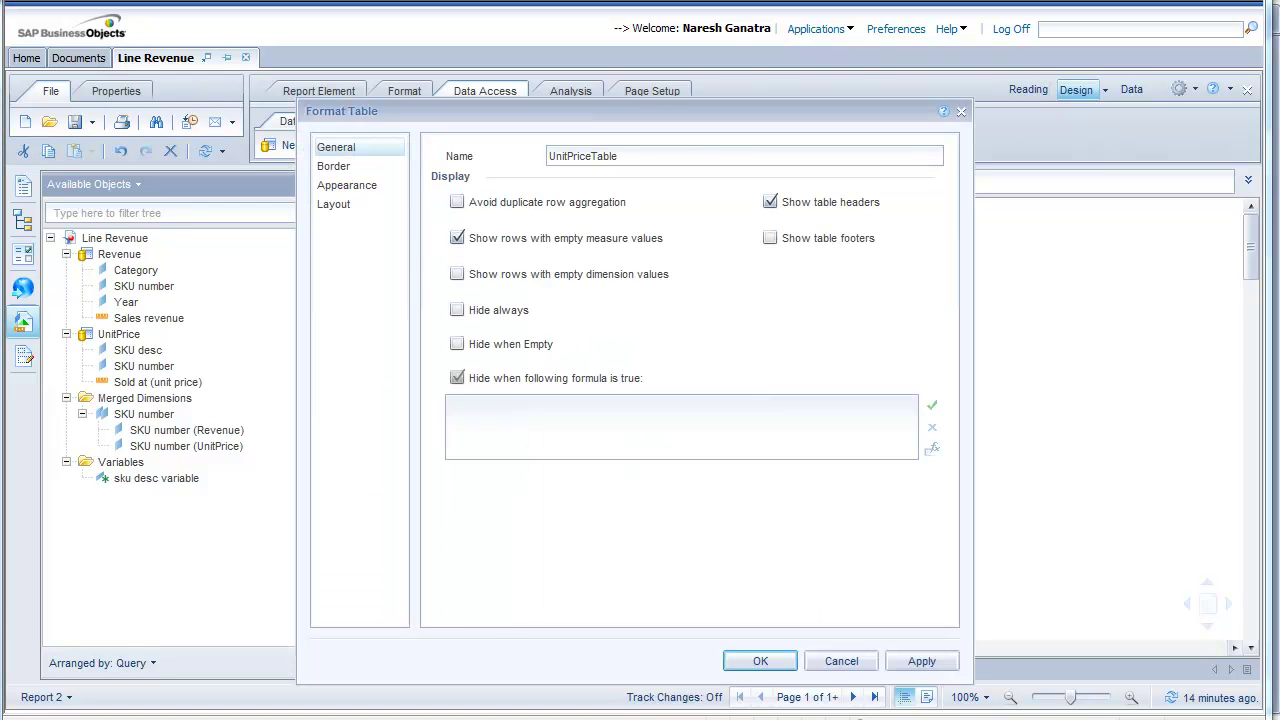
{"action": "left_click", "coordinate": [333, 204]}
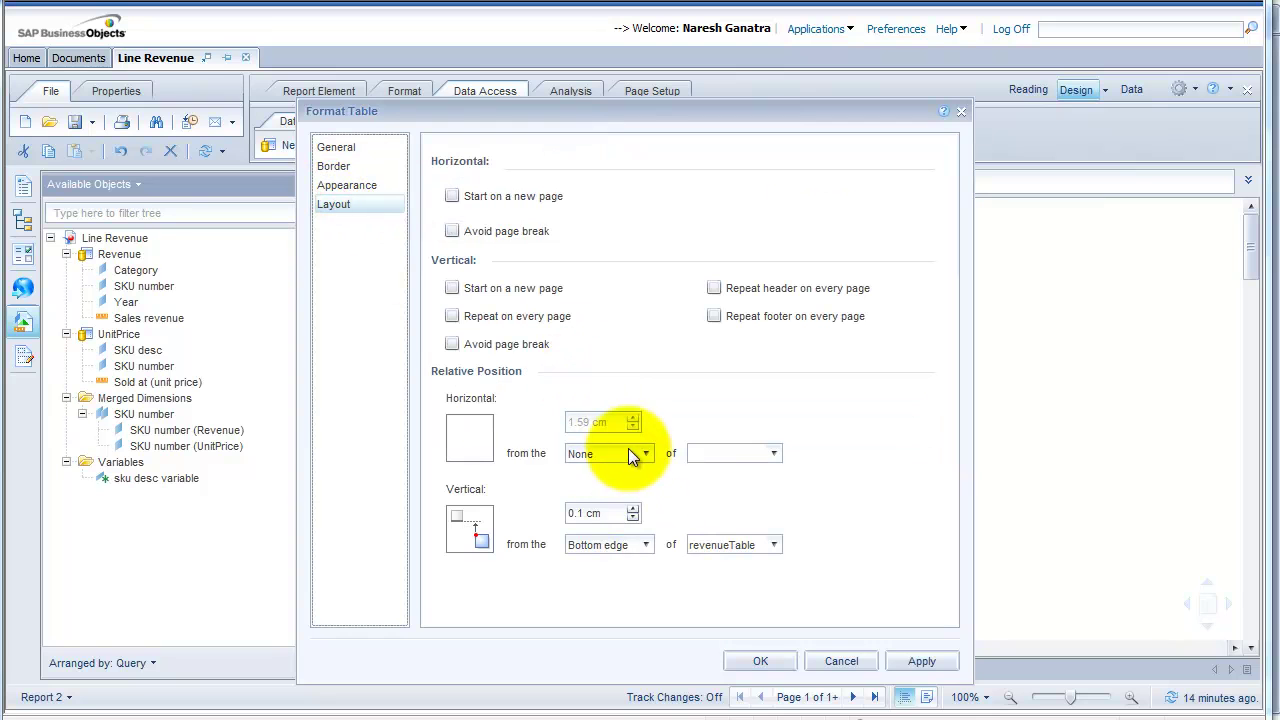
{"action": "left_click", "coordinate": [626, 546]}
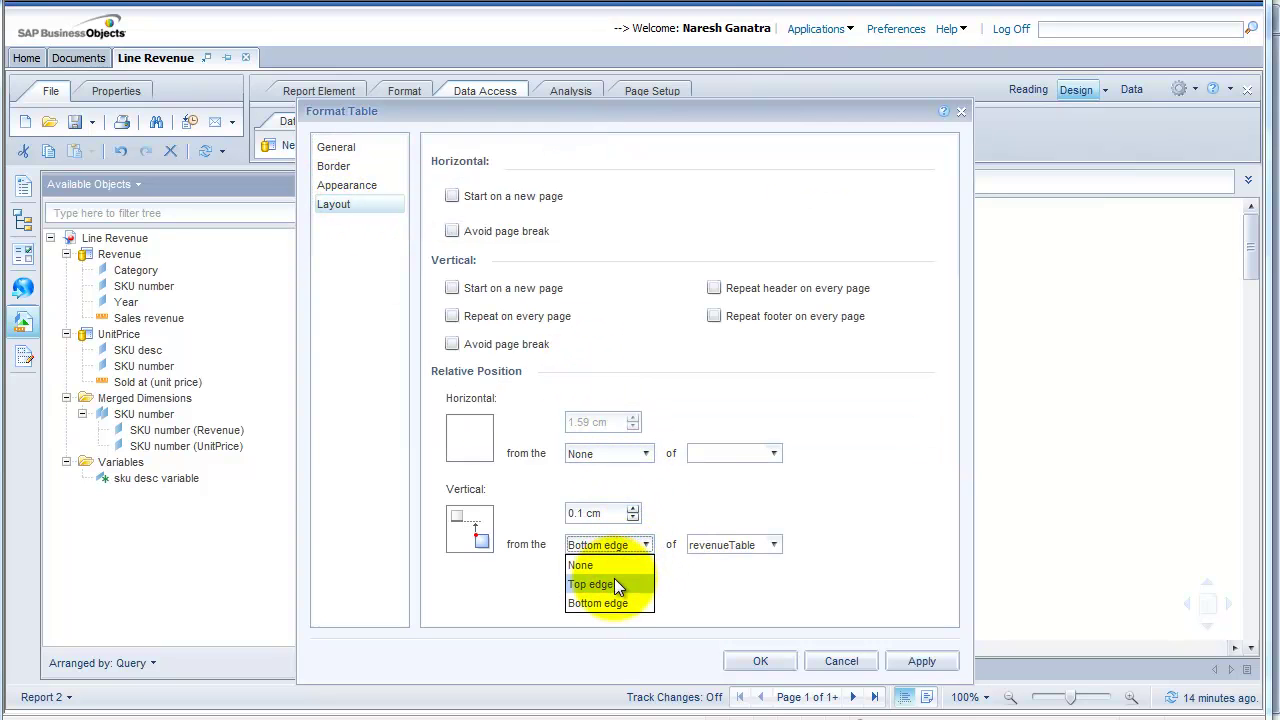
{"action": "left_click", "coordinate": [633, 452]}
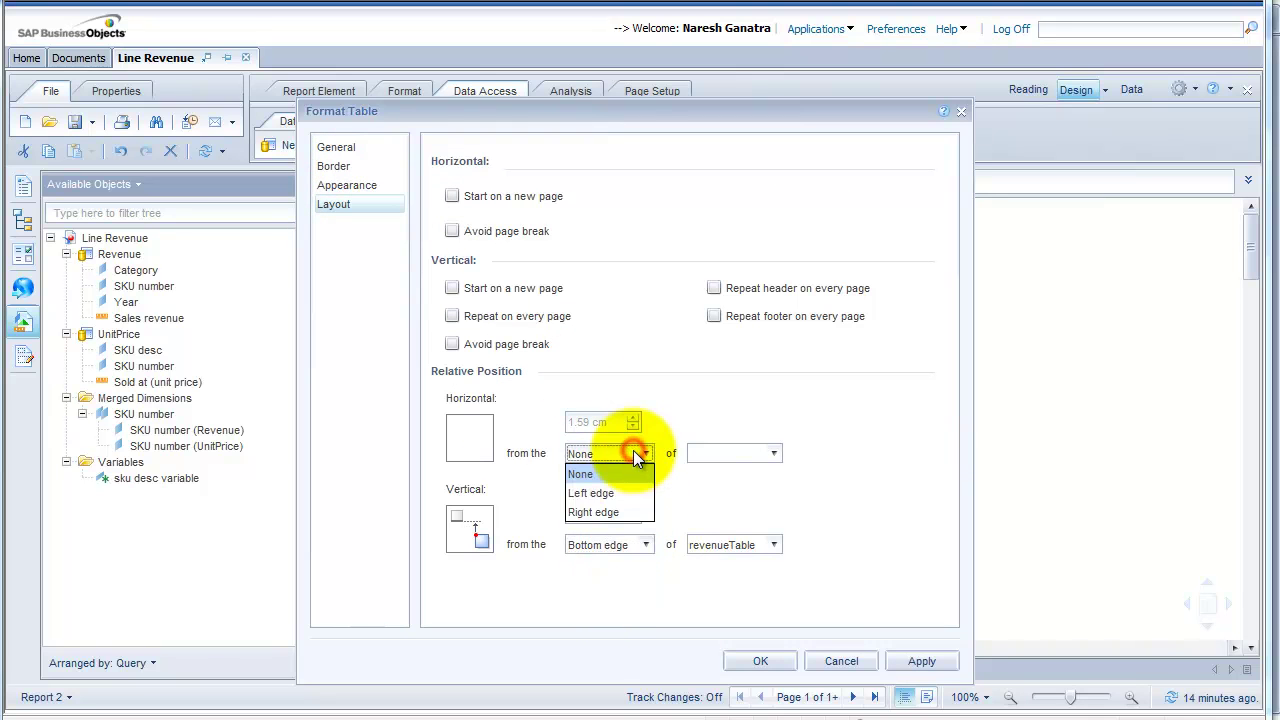
{"action": "left_click", "coordinate": [612, 511]}
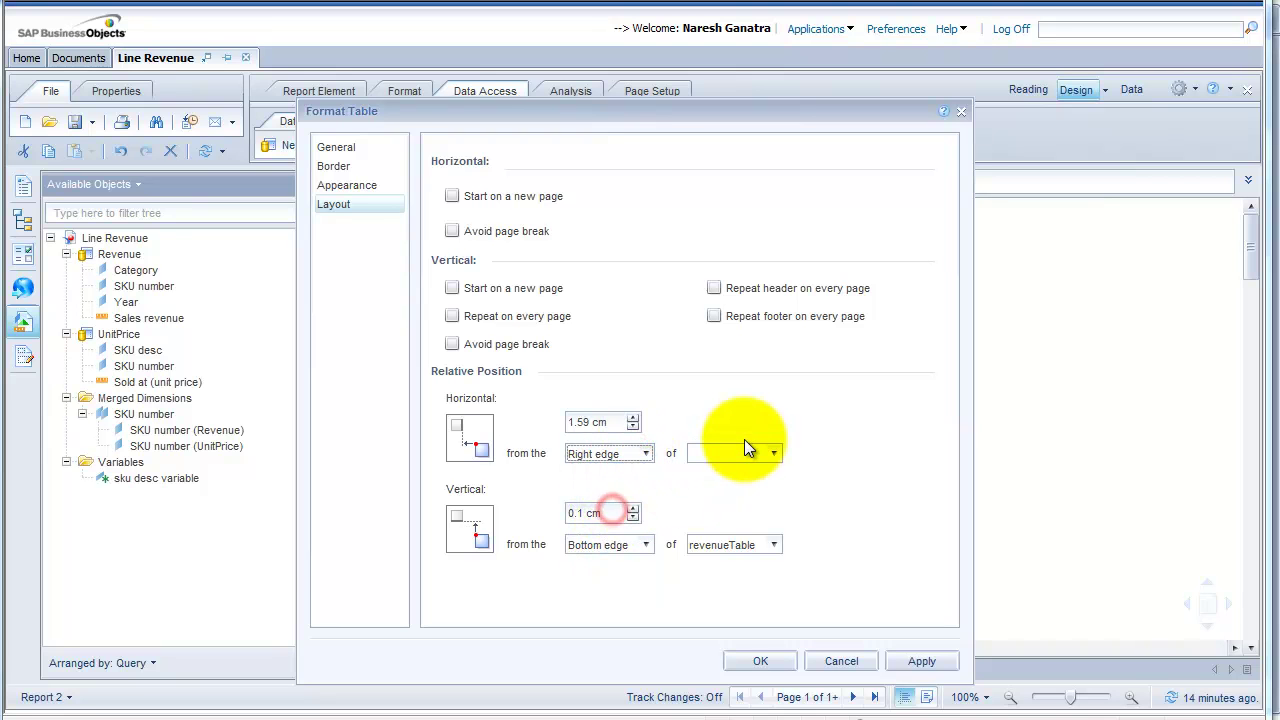
{"action": "left_click", "coordinate": [739, 455]}
{"action": "left_click", "coordinate": [731, 486]}
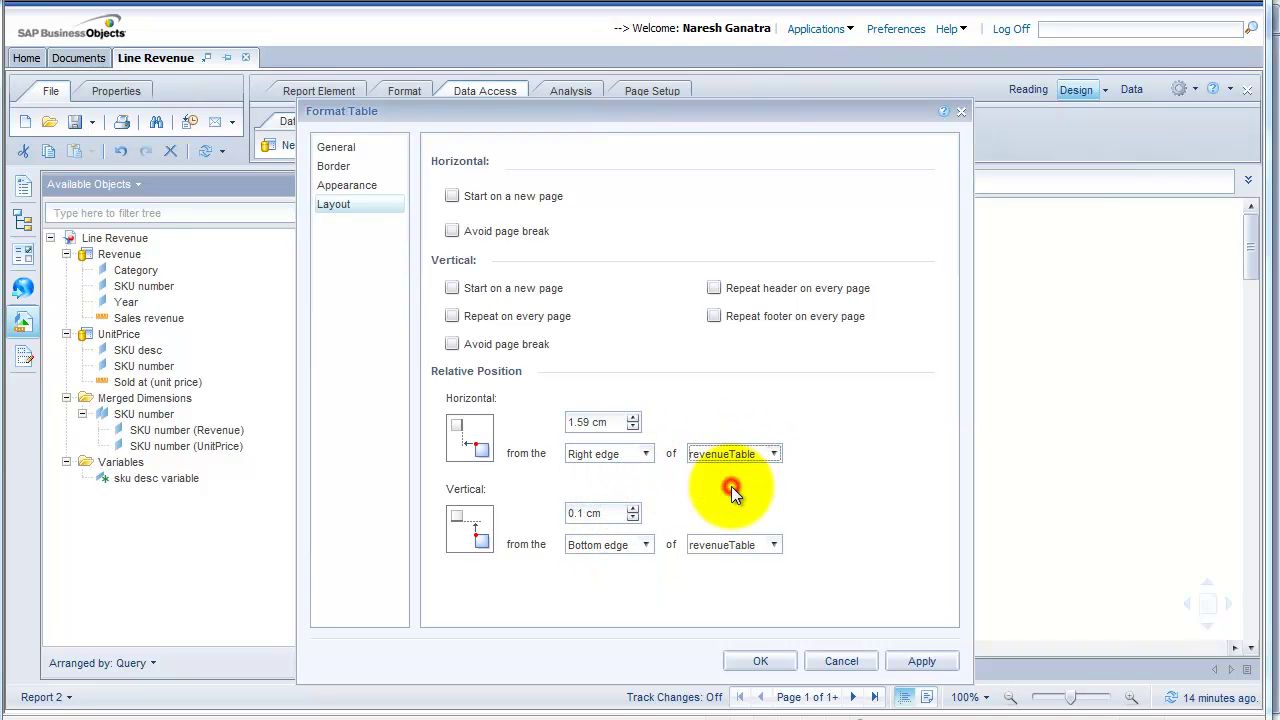
{"action": "left_click", "coordinate": [623, 542]}
{"action": "left_click", "coordinate": [606, 561]}
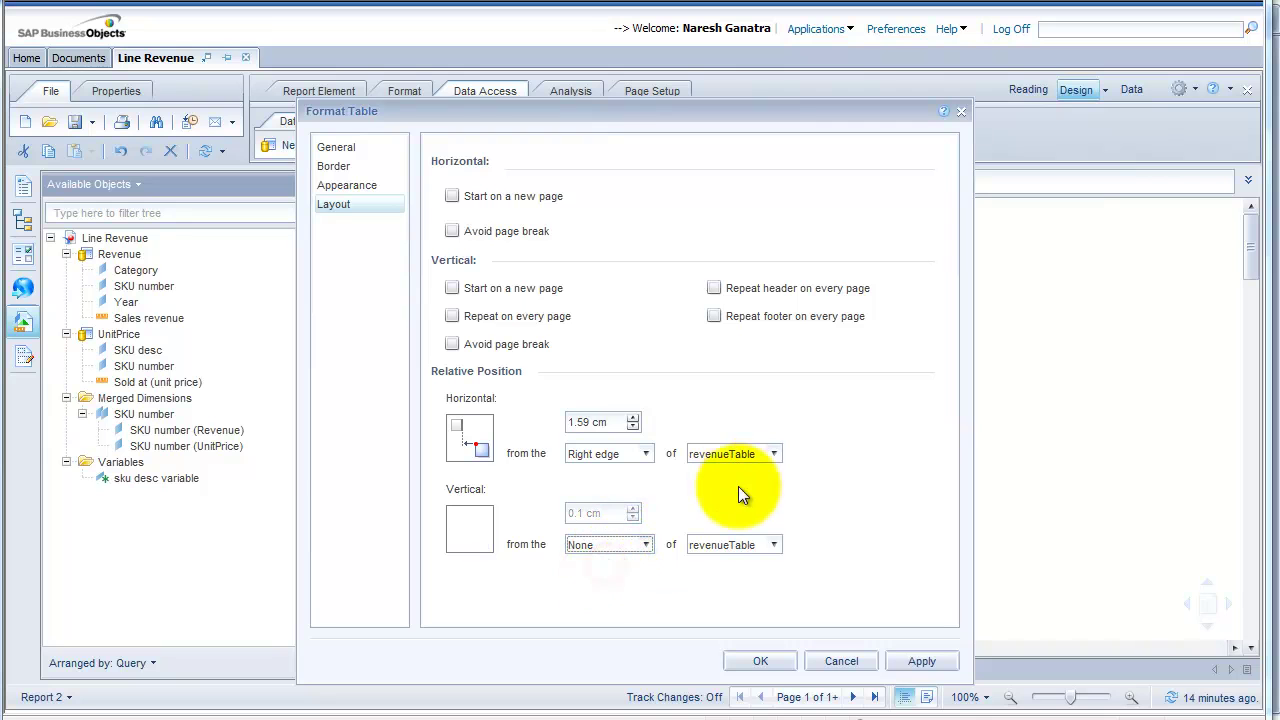